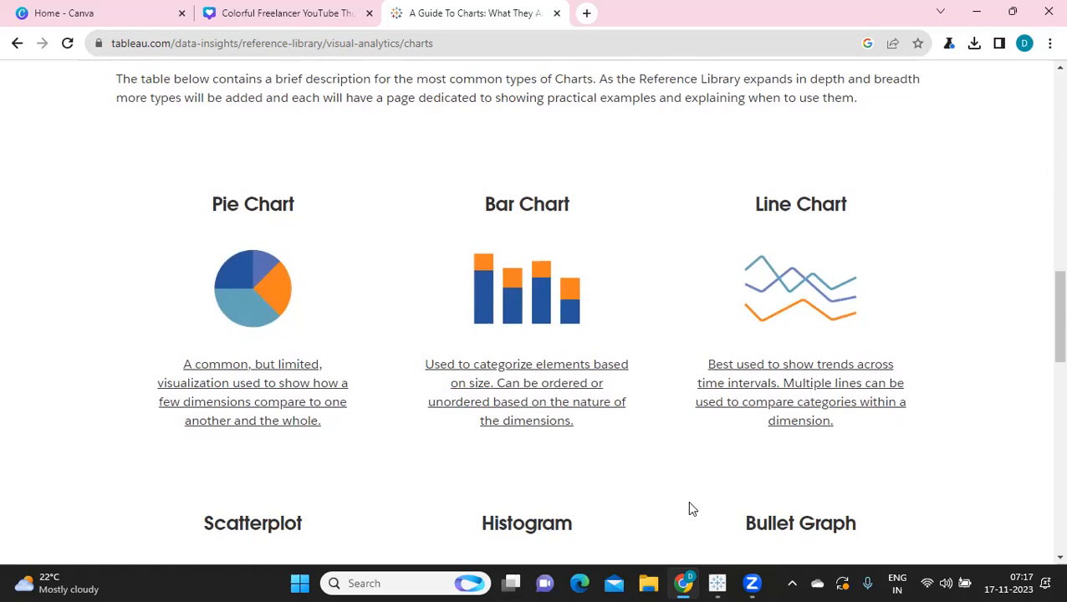
Look through the chart types described in the Tableau chart guide, from Pie Chart to Treemaps.
scroll(691, 509, "down", 1)
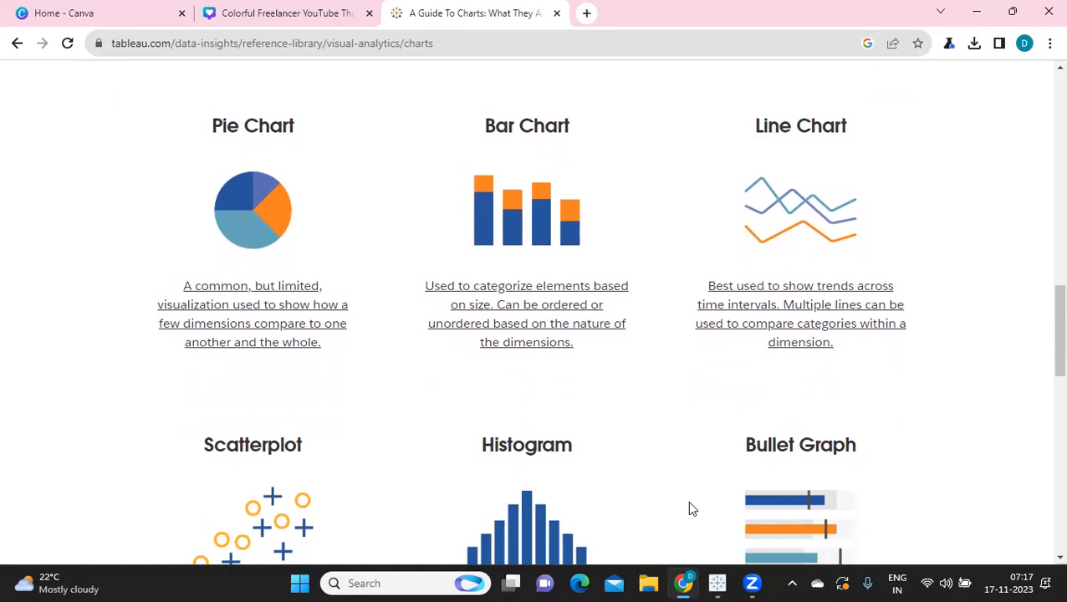
scroll(691, 509, "down", 3)
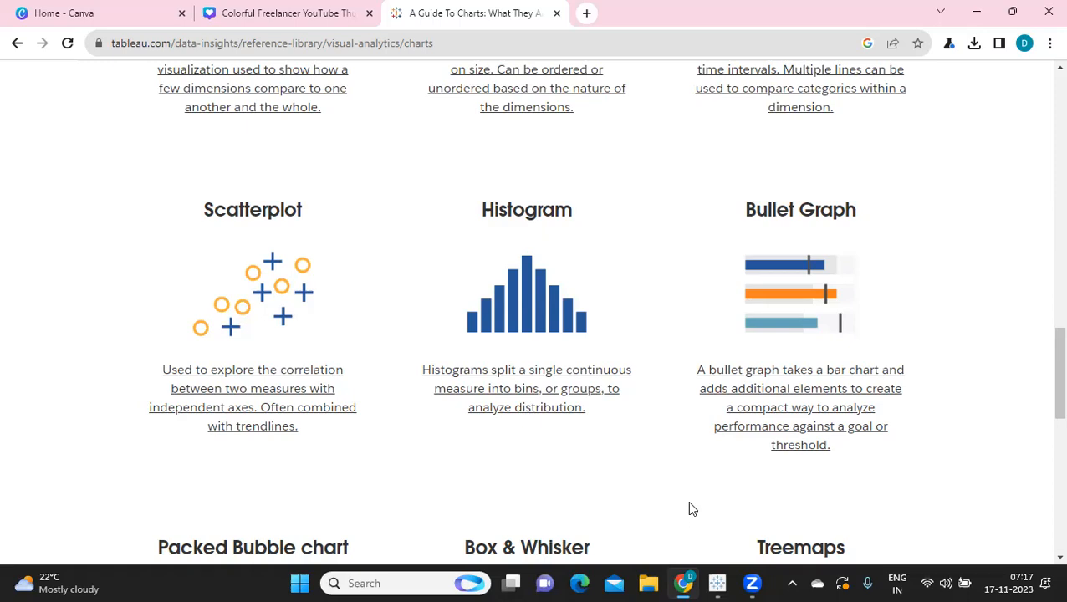
scroll(690, 507, "down", 3)
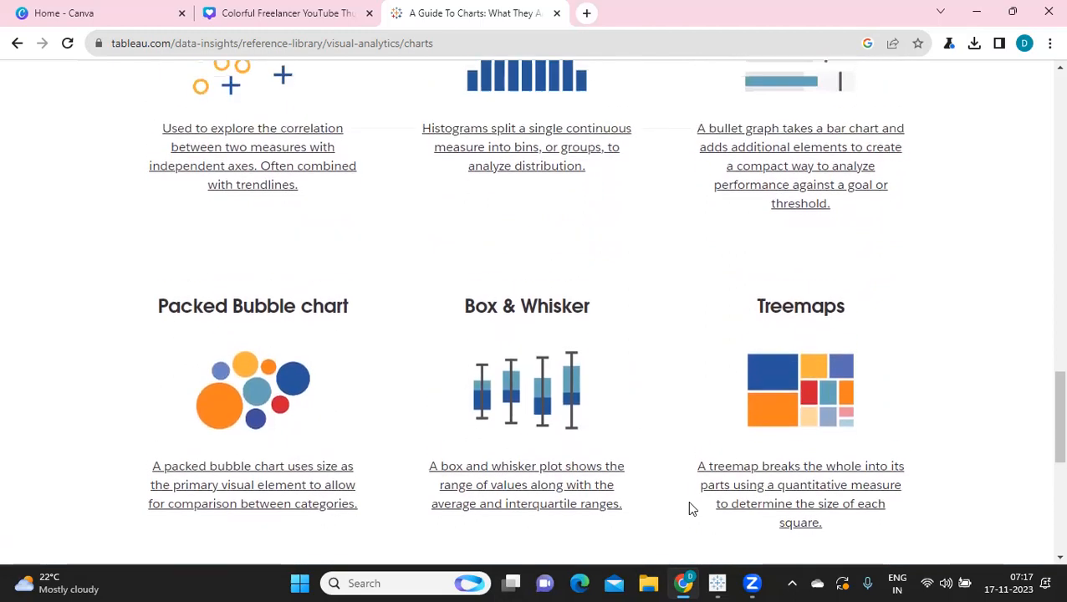
scroll(690, 508, "up", 4)
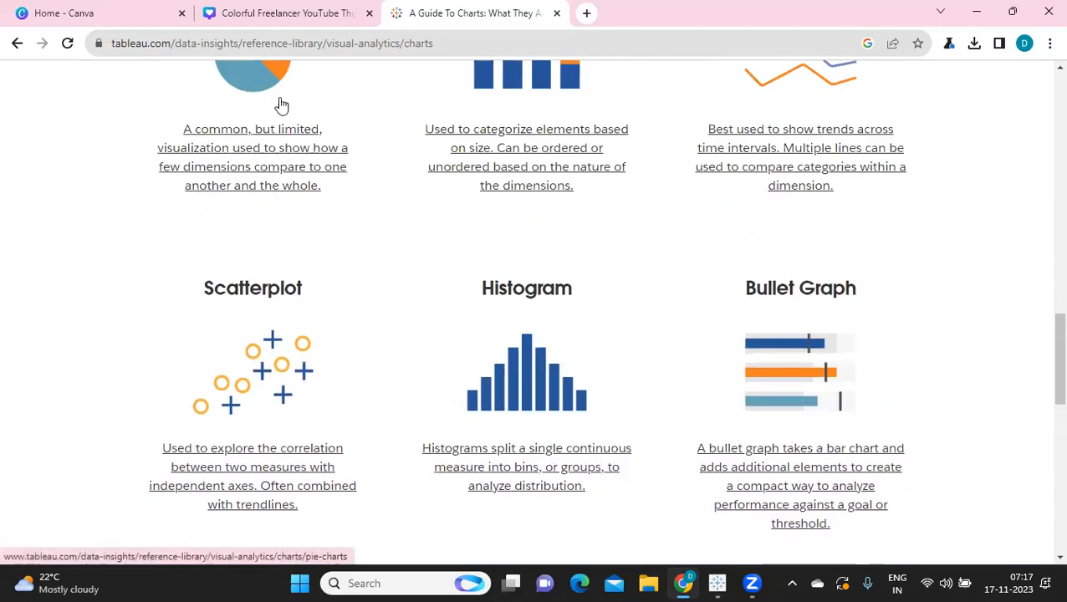
Switch to the 30DayChallenge packaged workbook in Tableau.
key("ctrl+l")
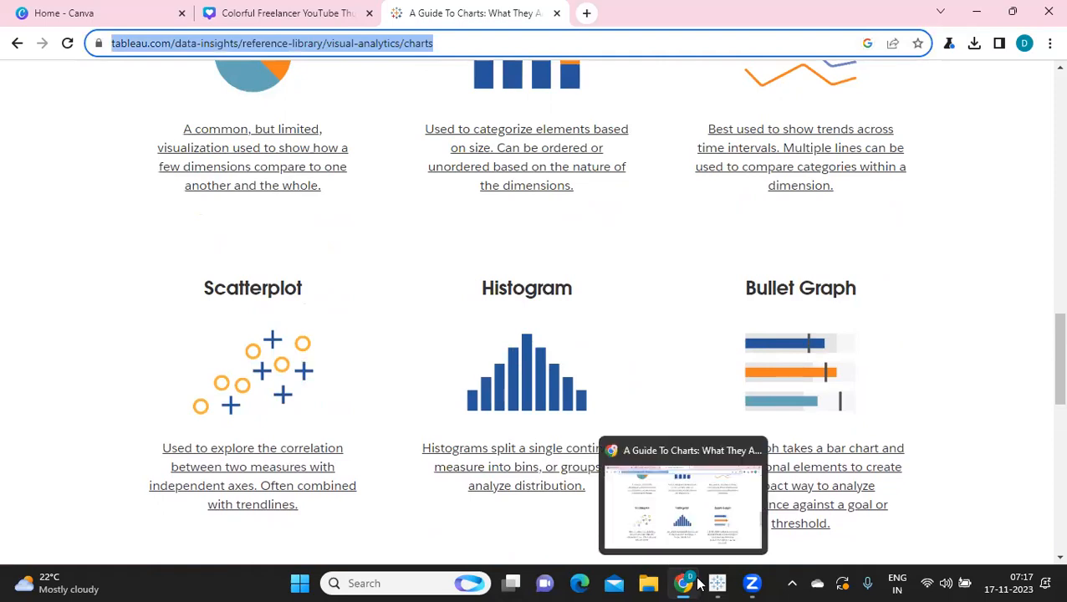
mouse_move(713, 583)
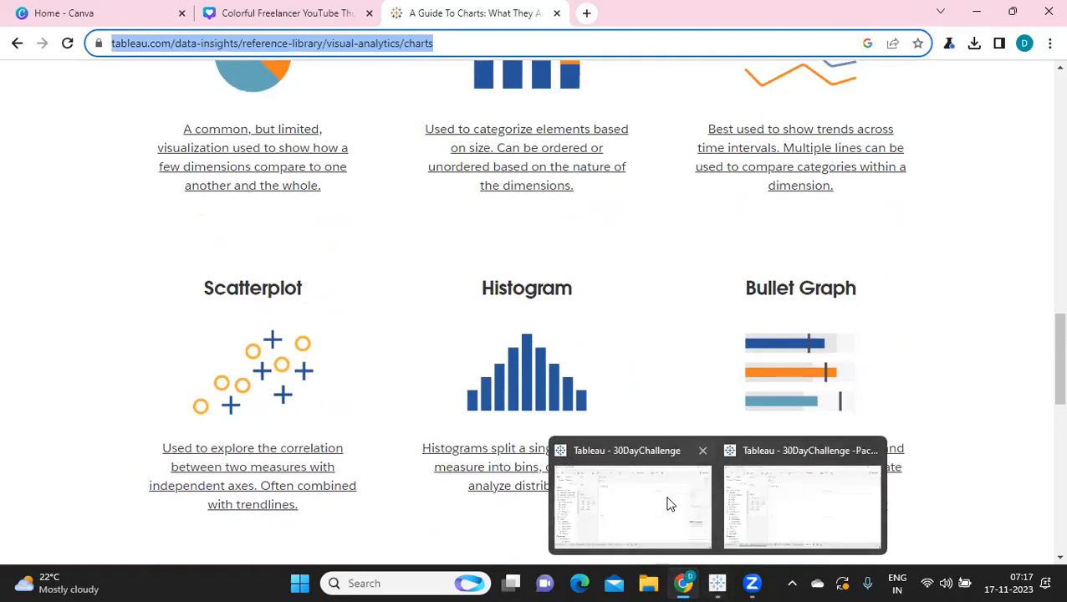
left_click(794, 505)
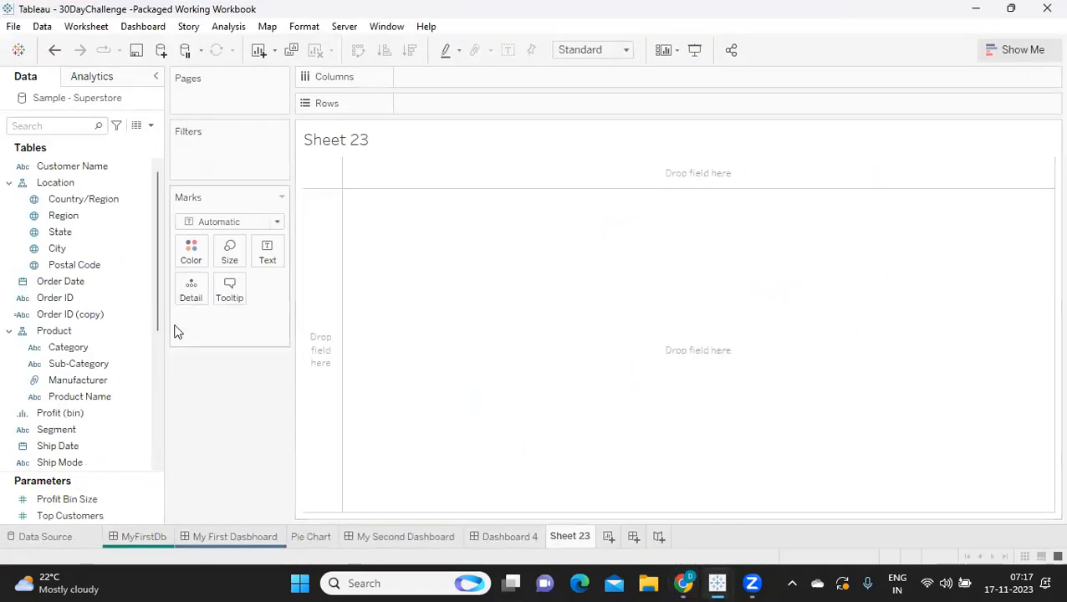
Look over the geographic fields in the Location hierarchy, such as Country/Region, Region, State and Postal Code.
left_click(74, 264)
left_click(30, 217)
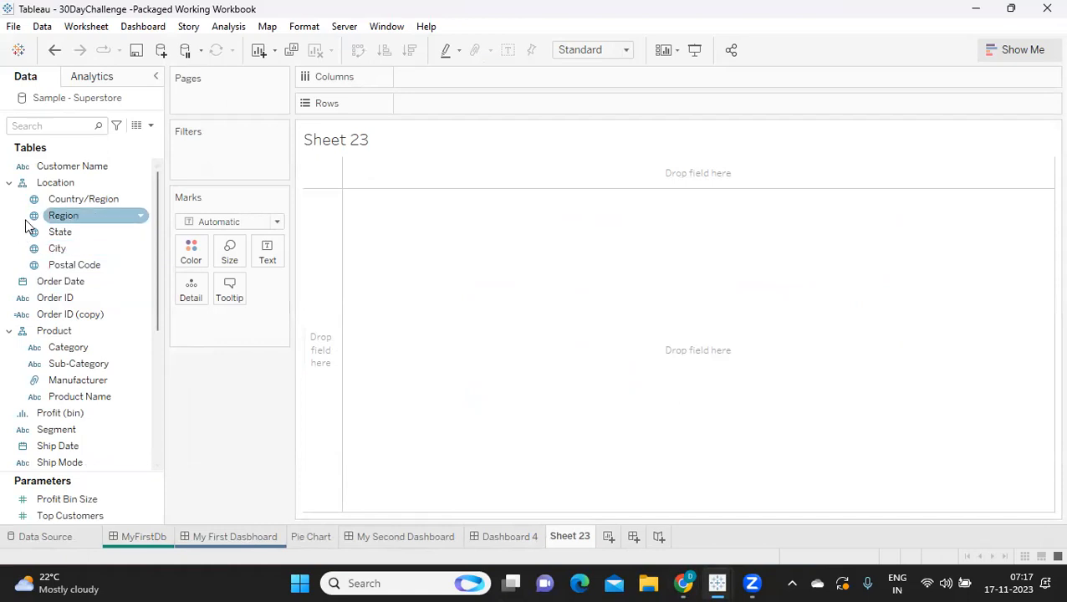
left_click(31, 233)
left_click(32, 215)
left_click(33, 204)
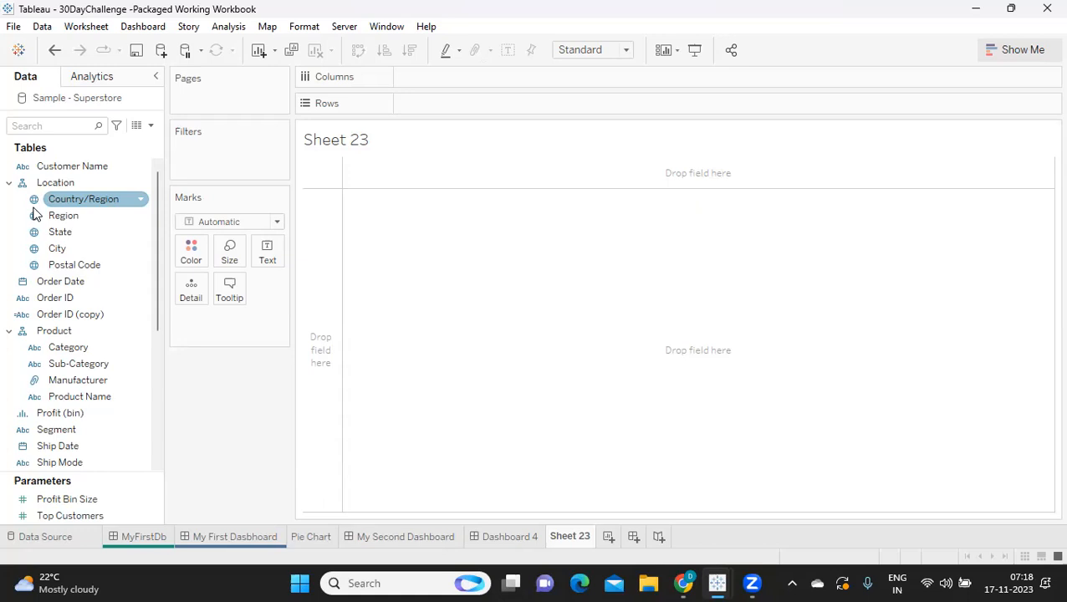
Build a symbol map of Sales by State with Show Me.
left_click(1020, 71)
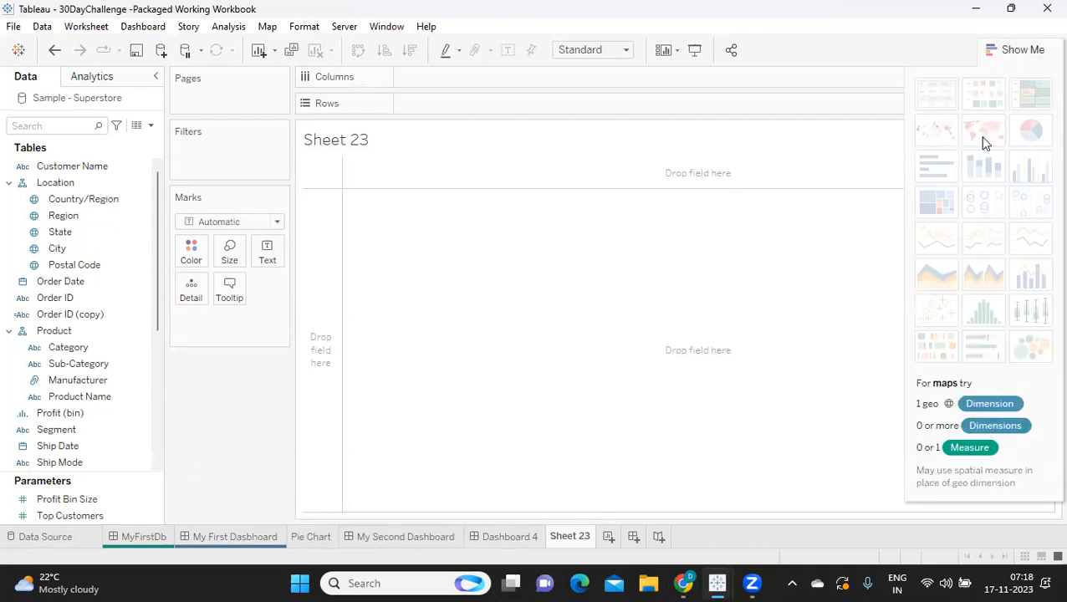
left_click(64, 233)
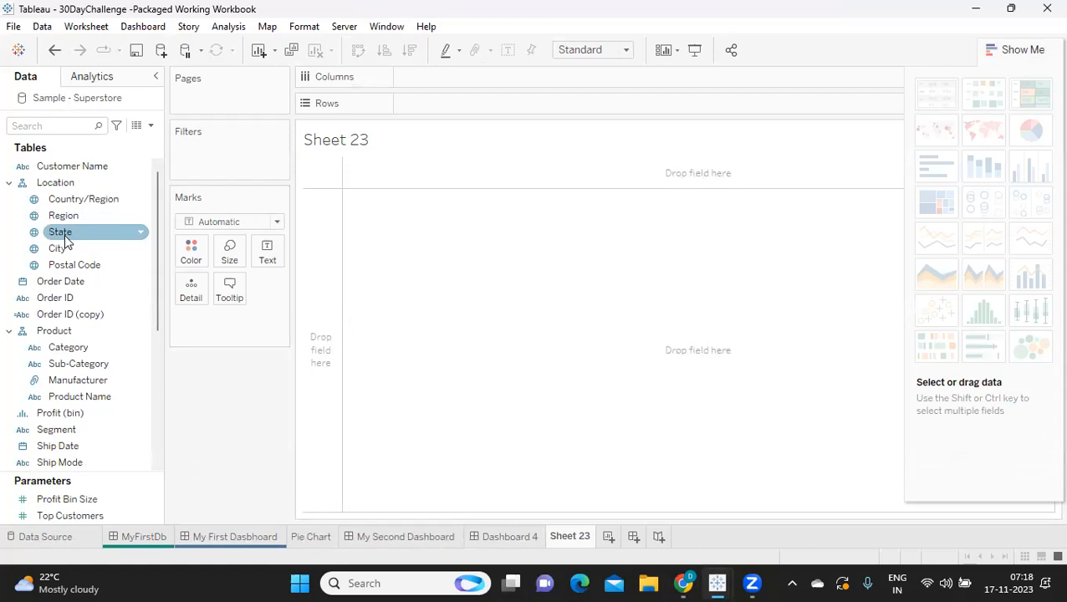
left_click(64, 234)
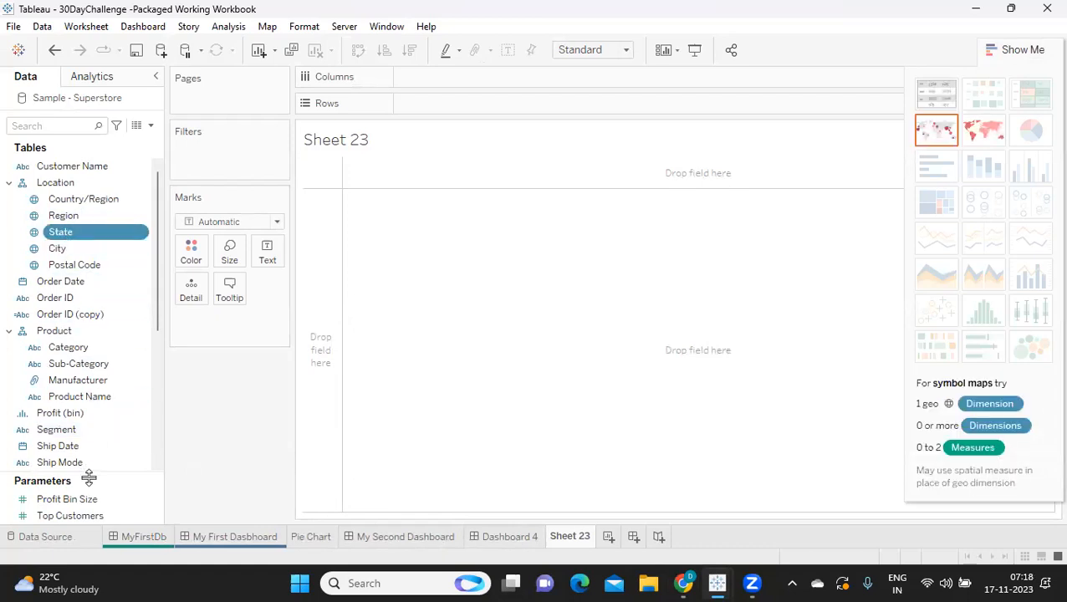
scroll(81, 460, "down", 3)
scroll(79, 464, "down", 1)
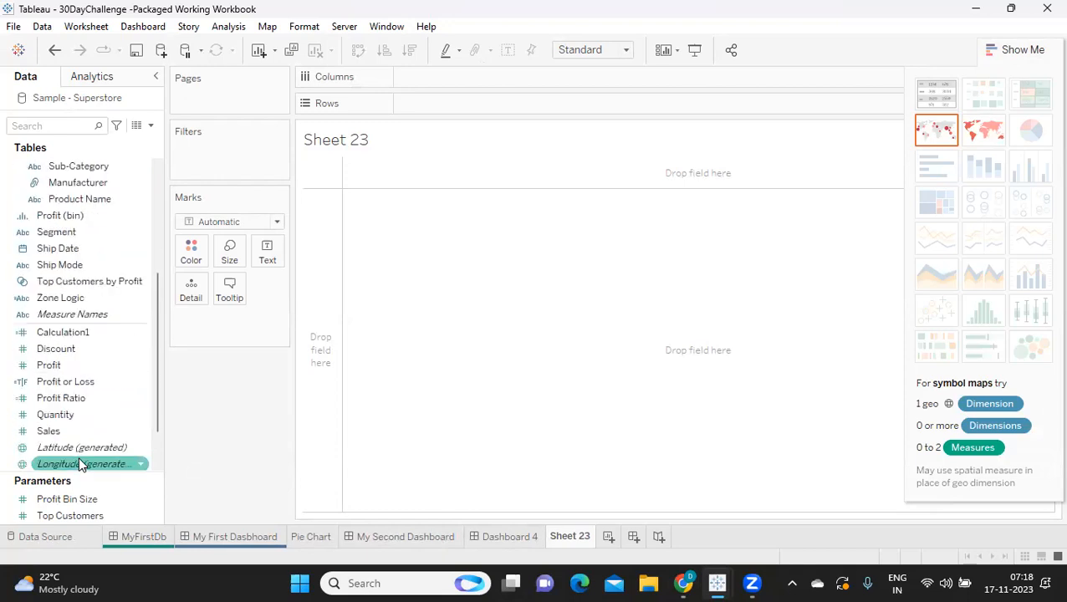
left_click(76, 431)
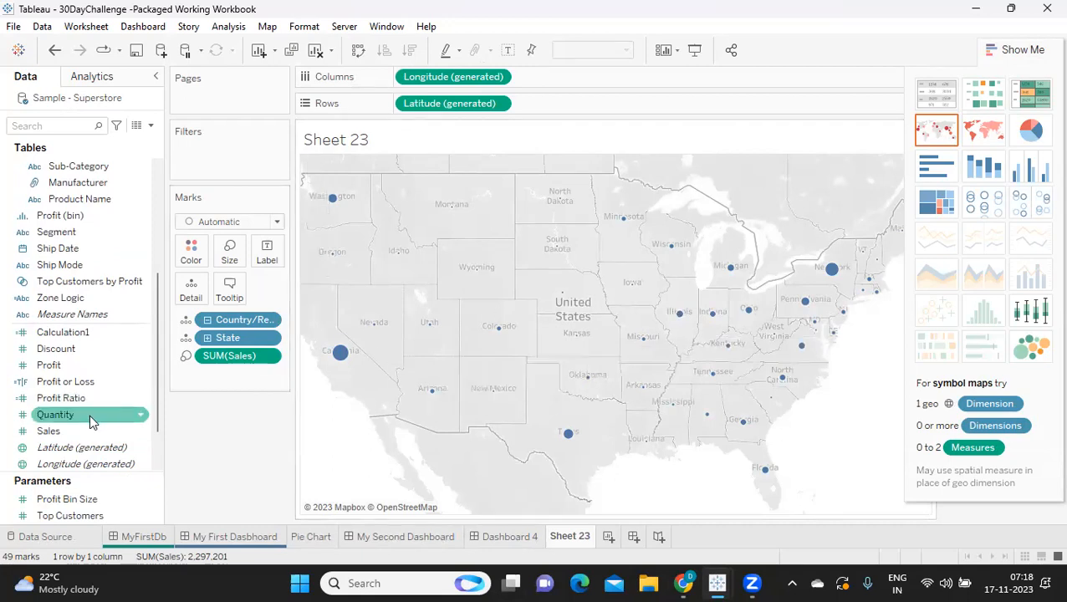
Label the map marks with Sales and remove Sales from the mark size.
left_click_drag(48, 433, 267, 261)
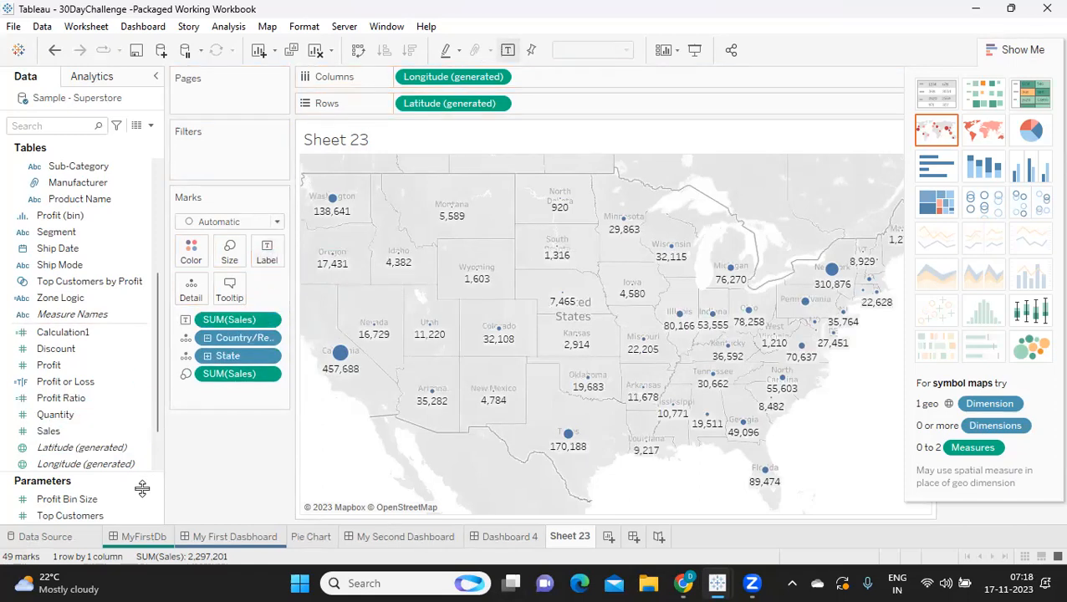
mouse_move(339, 222)
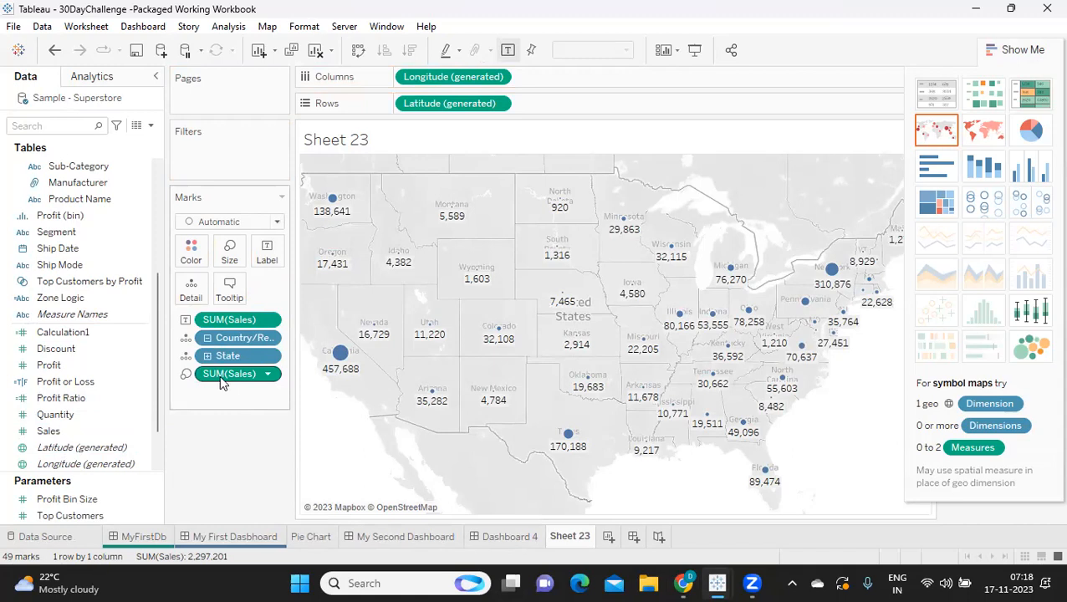
left_click_drag(222, 381, 203, 449)
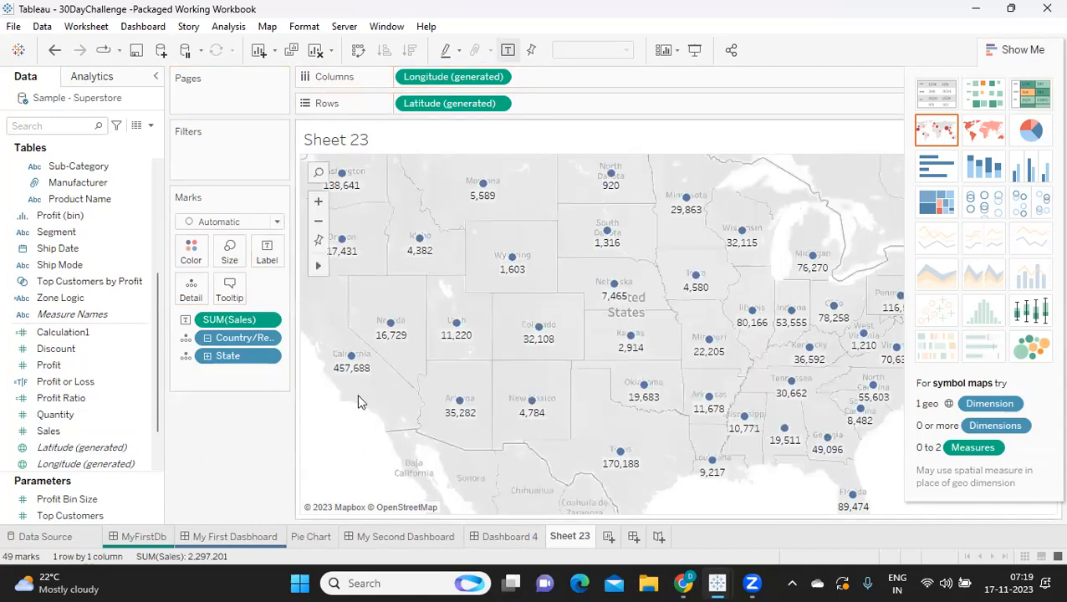
Convert the symbol map to a filled map and color it by State.
mouse_move(421, 247)
left_click(984, 131)
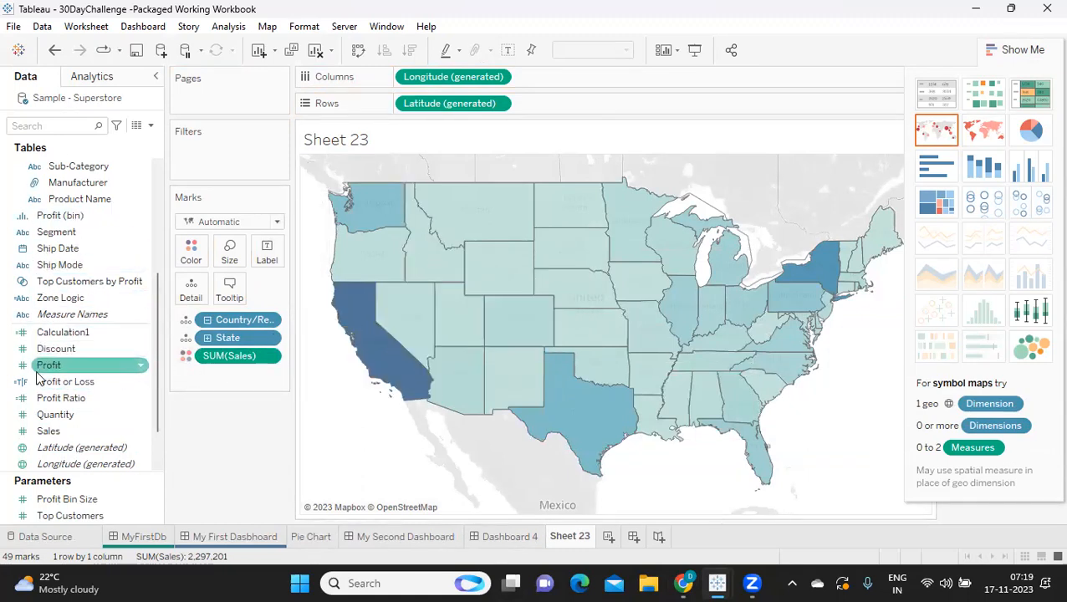
scroll(61, 385, "up", 1)
scroll(60, 368, "up", 2)
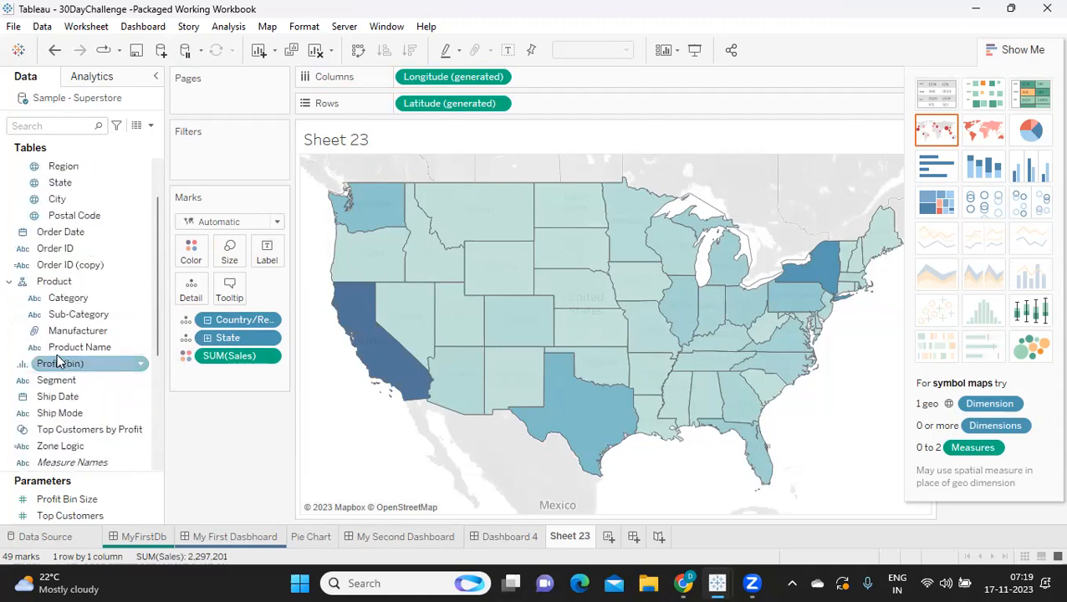
left_click_drag(63, 182, 191, 260)
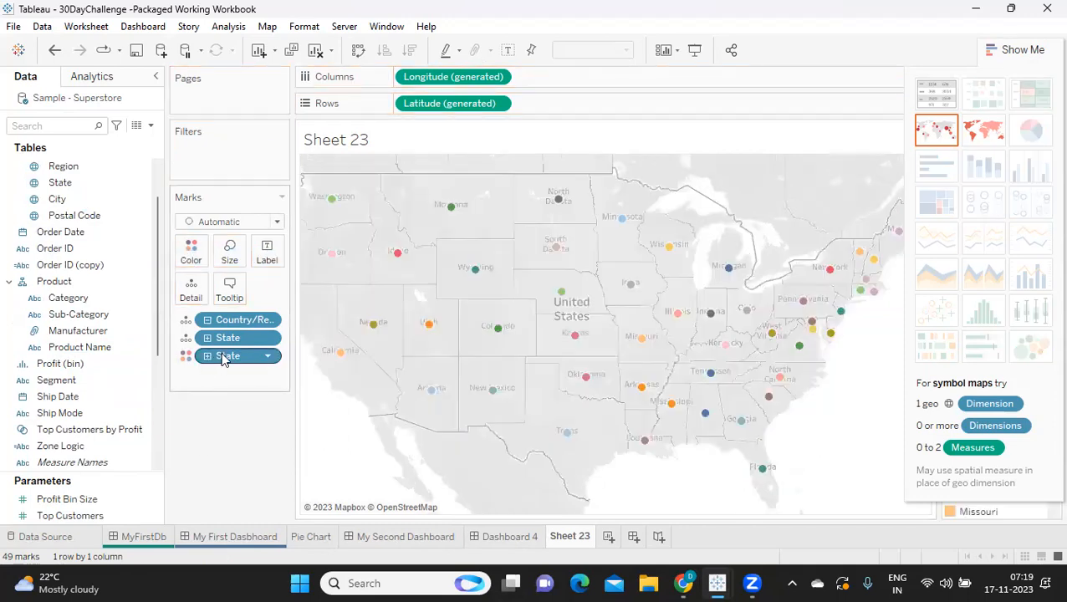
left_click(982, 129)
left_click_drag(56, 198, 190, 257)
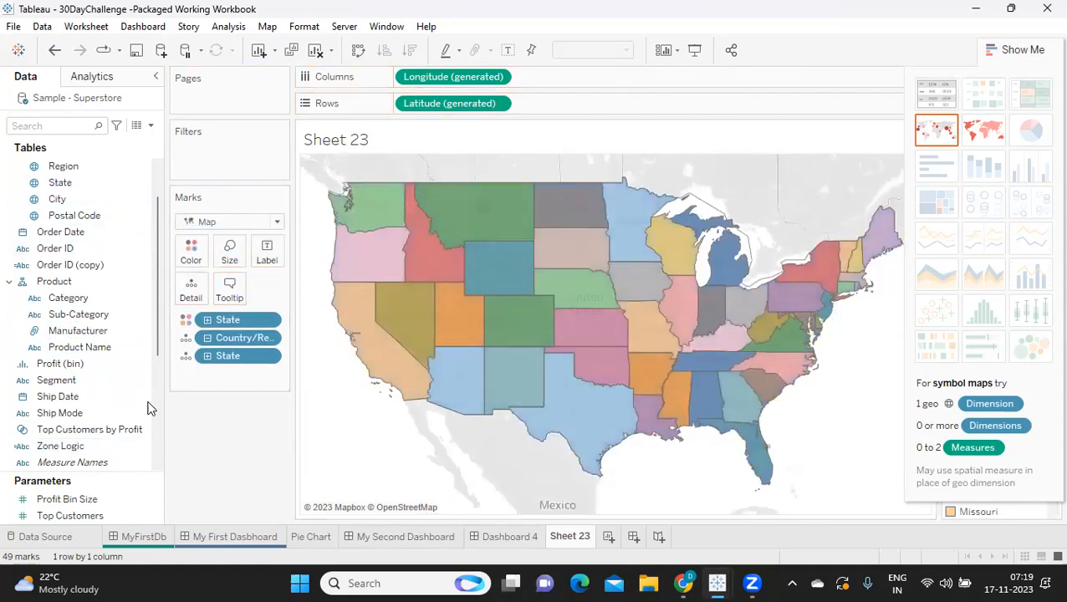
Close the Show Me chart choices and remove State from the map's color encoding.
left_click(1019, 49)
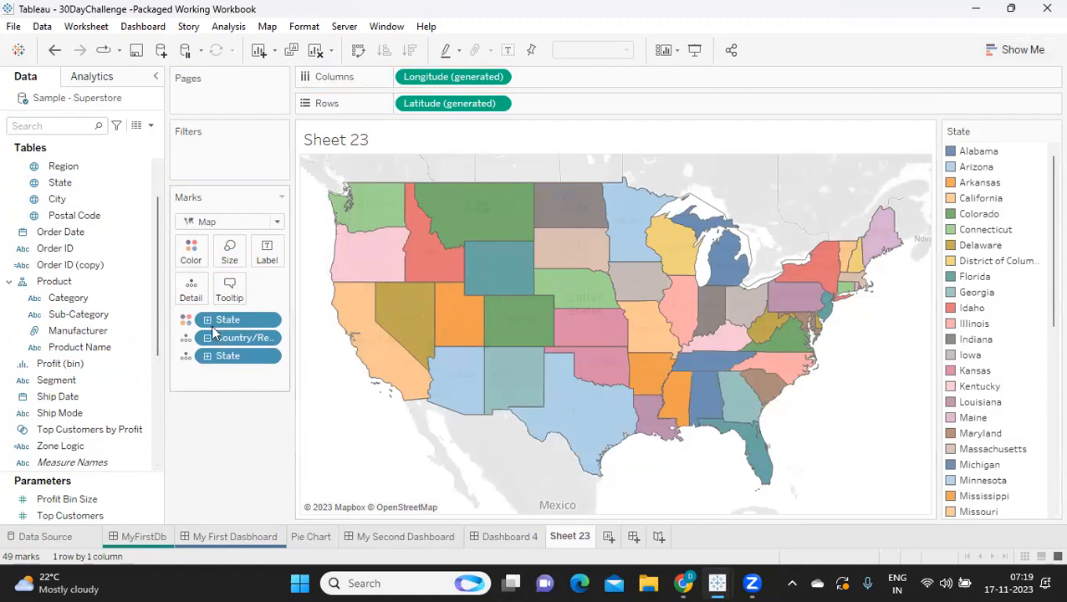
left_click_drag(235, 320, 215, 407)
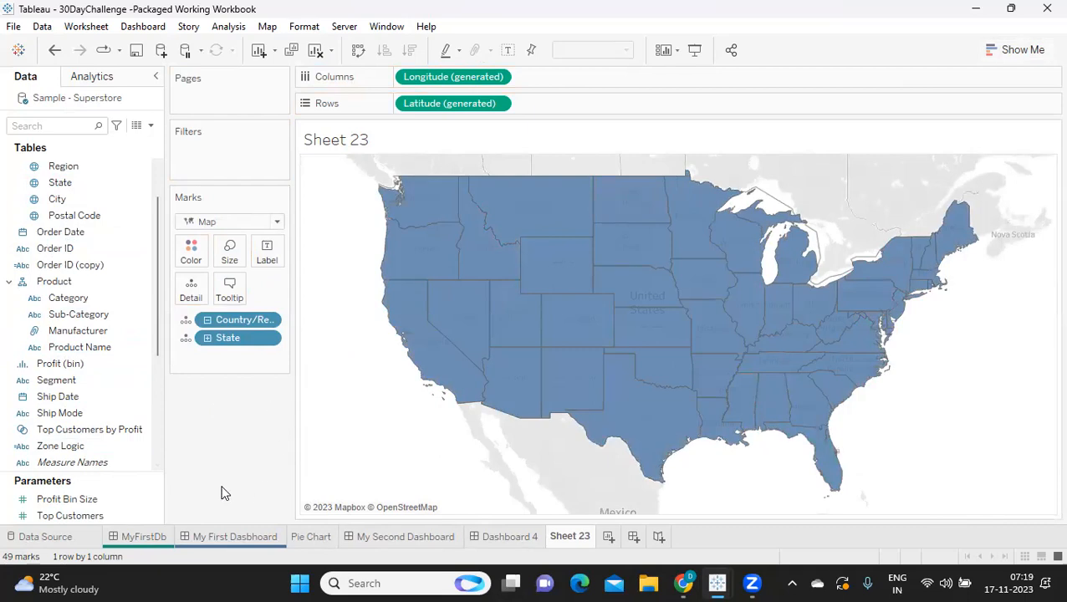
Check the formula of the Profit or Loss calculated field and close its editor.
scroll(75, 419, "down", 1)
scroll(77, 418, "down", 1)
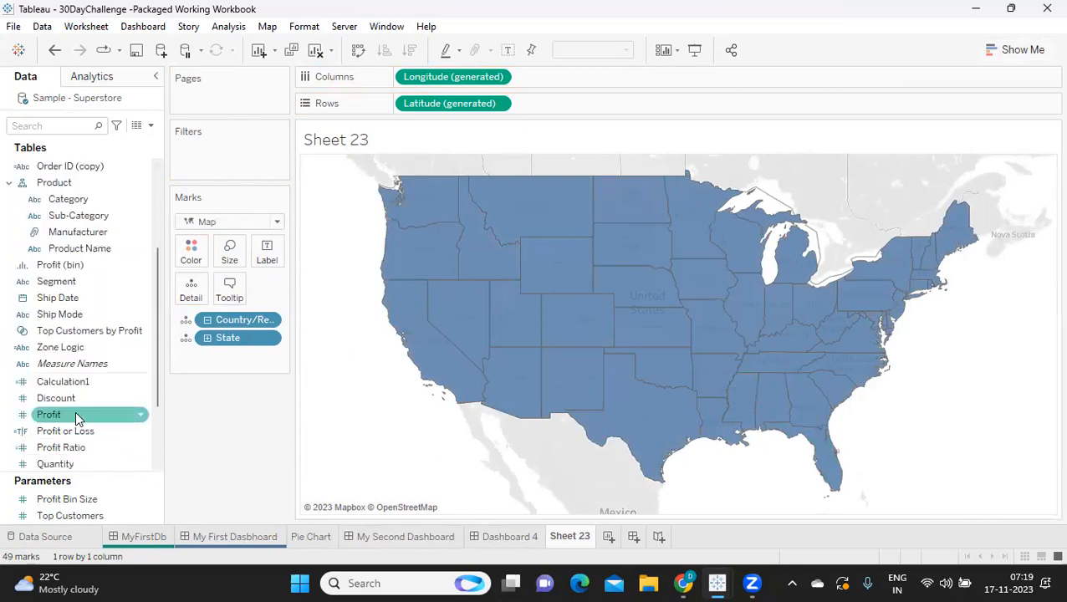
left_click(143, 431)
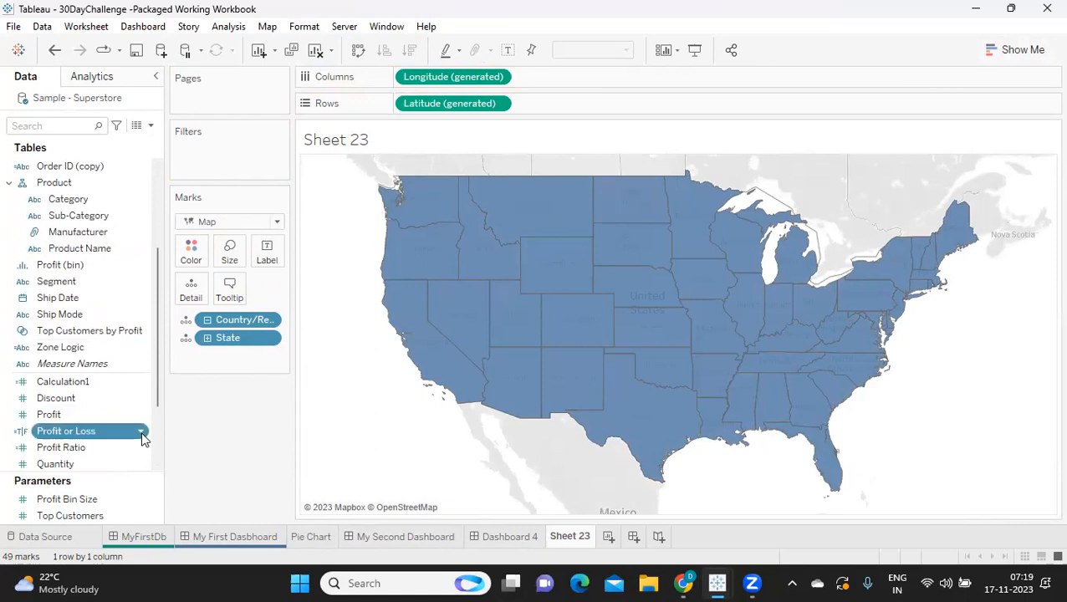
left_click(181, 205)
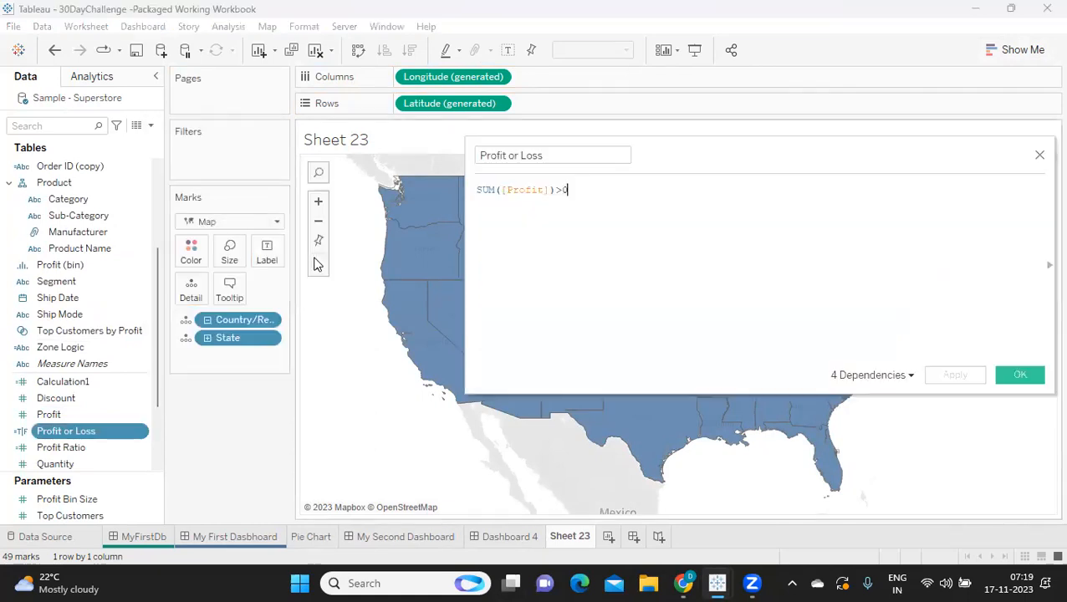
left_click_drag(607, 190, 468, 195)
left_click(1008, 375)
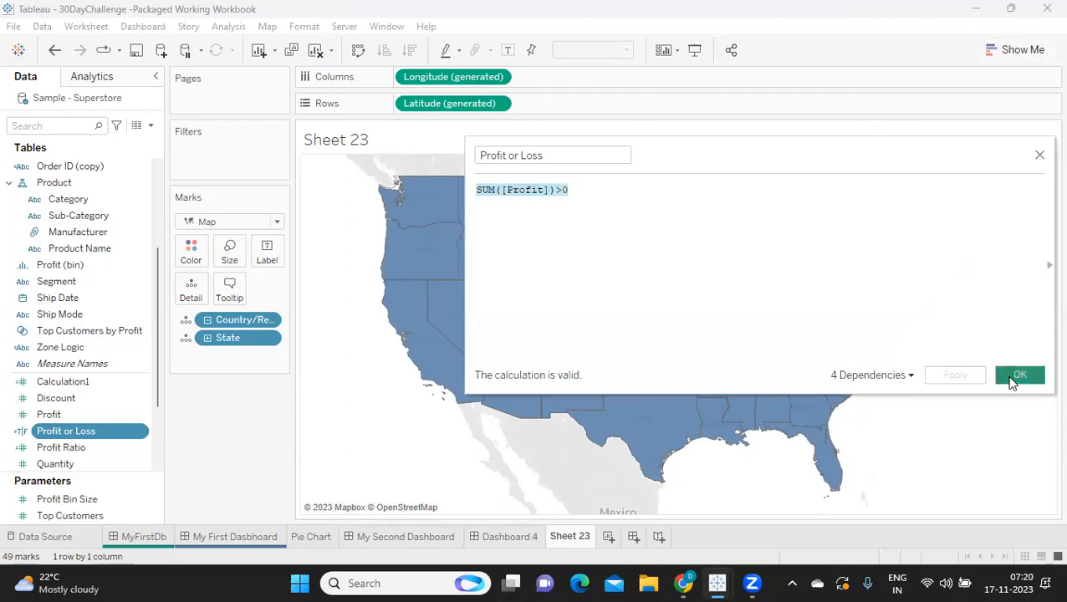
Color the filled map by Profit or Loss and label each state with Profit.
left_click_drag(56, 437, 191, 251)
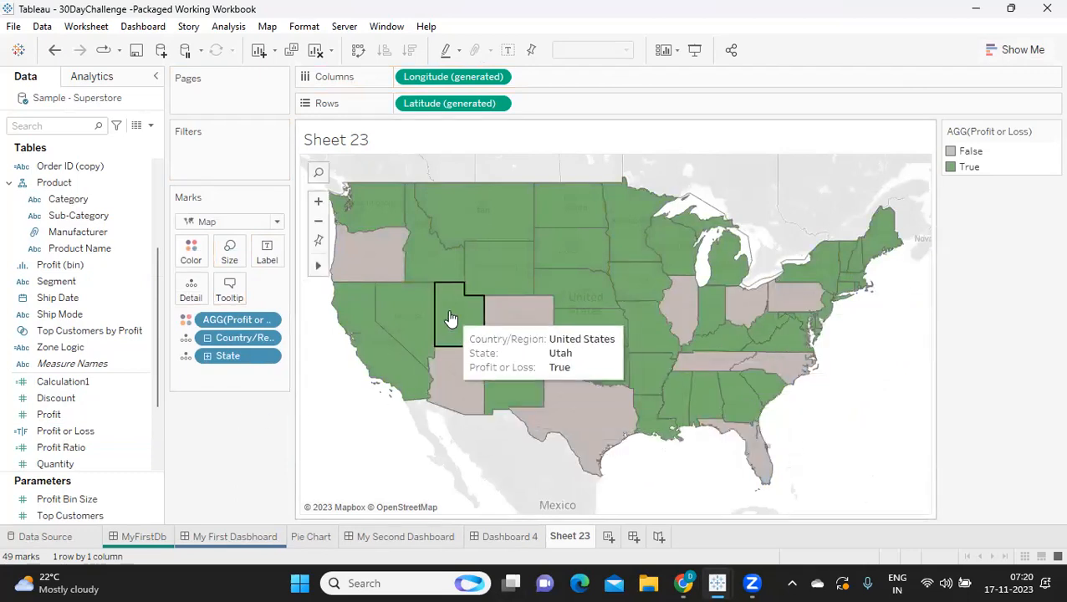
left_click(72, 451)
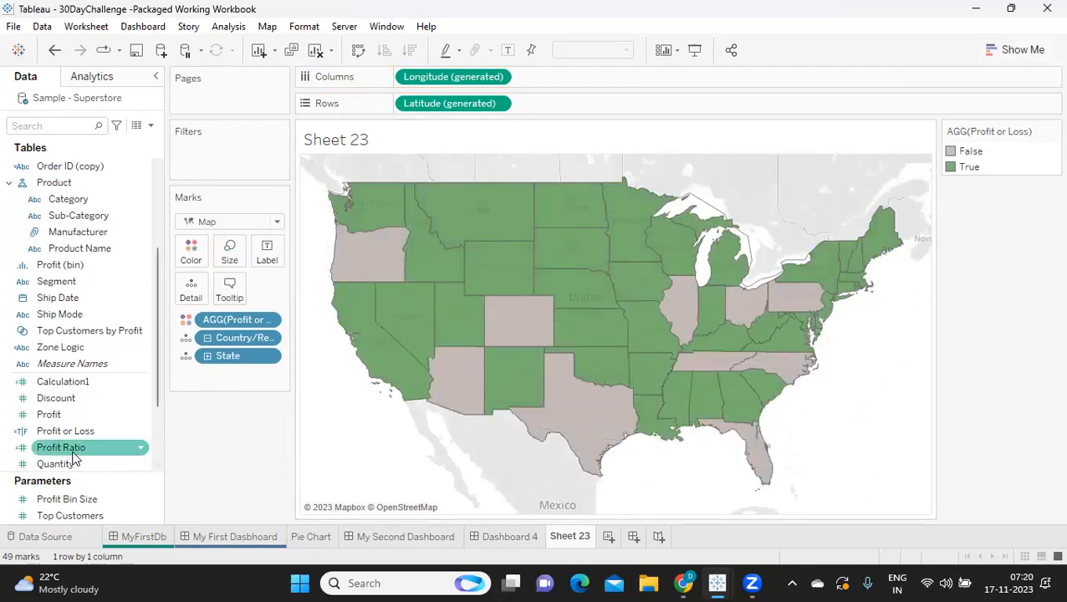
left_click_drag(50, 414, 266, 264)
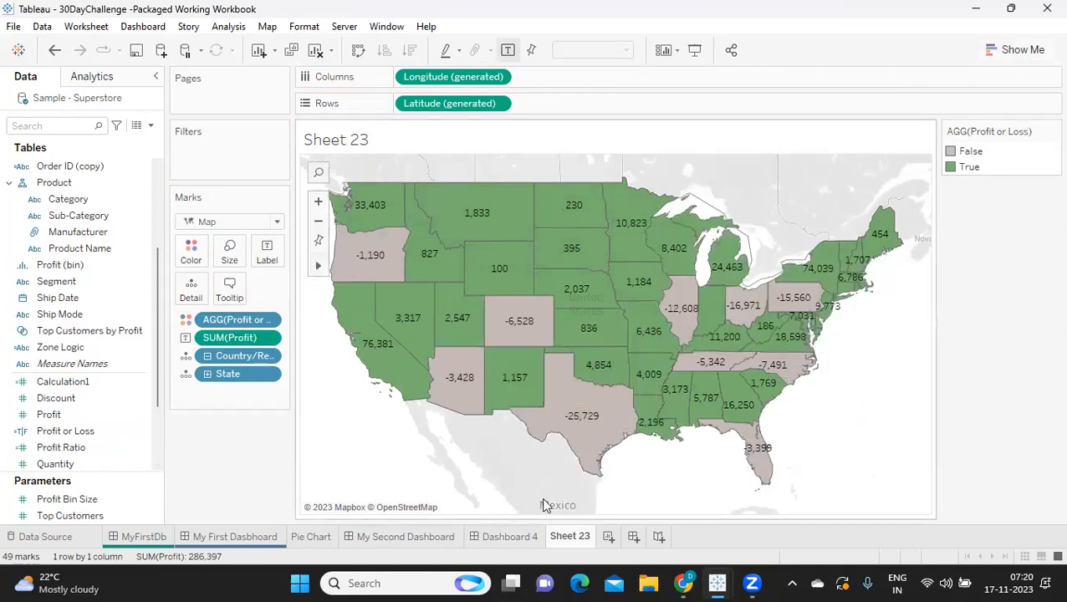
Set the background map style to Dark and remove Country/Region from the map's marks.
left_click(267, 27)
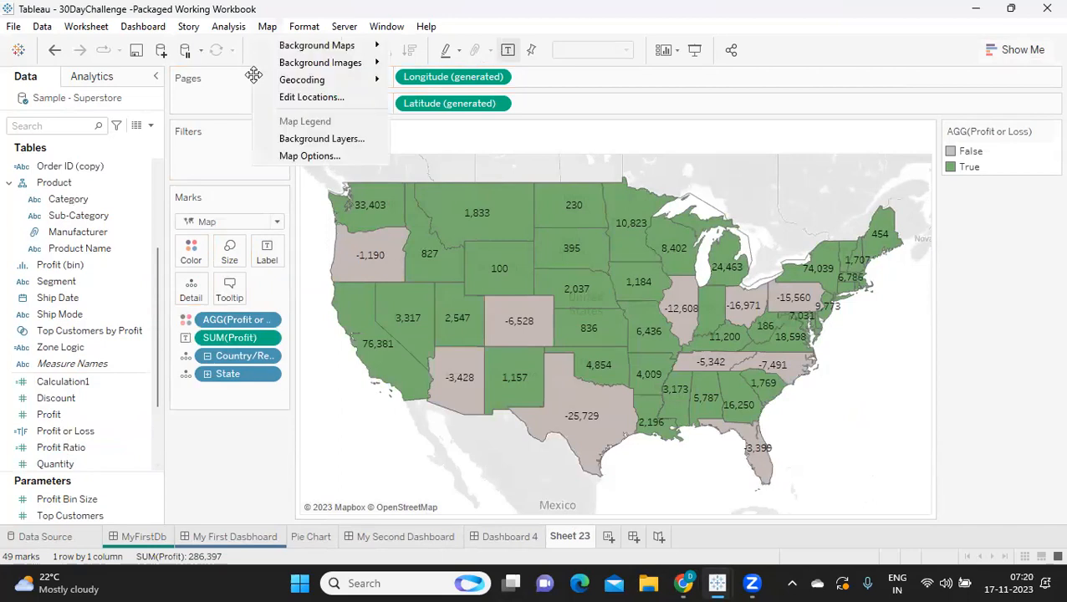
mouse_move(293, 50)
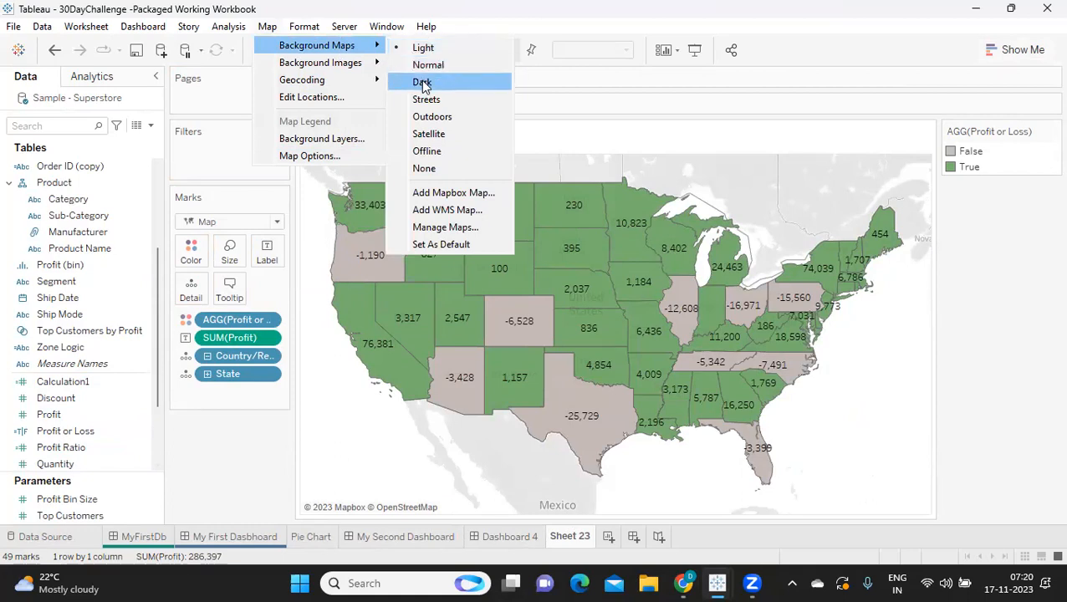
left_click(423, 83)
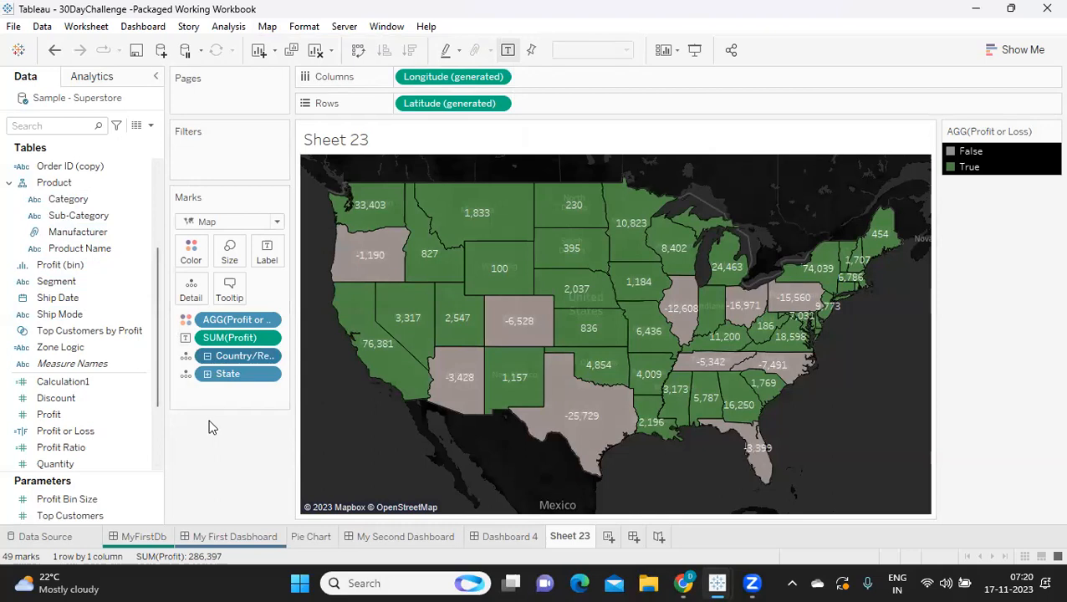
left_click_drag(228, 356, 228, 493)
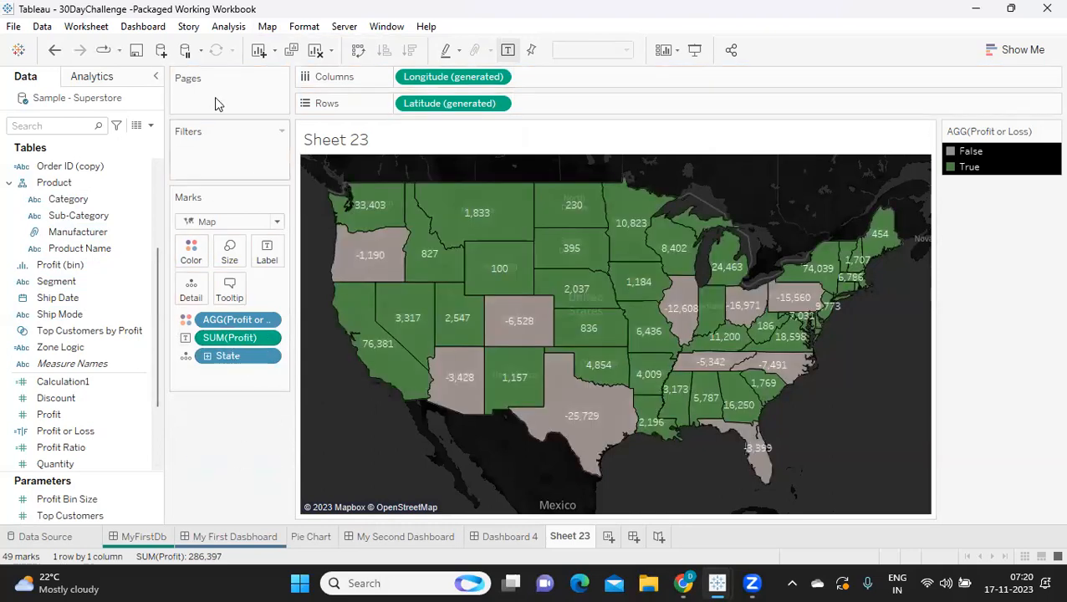
Set the background map style to Streets and inspect the states map at closer and wider zoom levels.
left_click(266, 26)
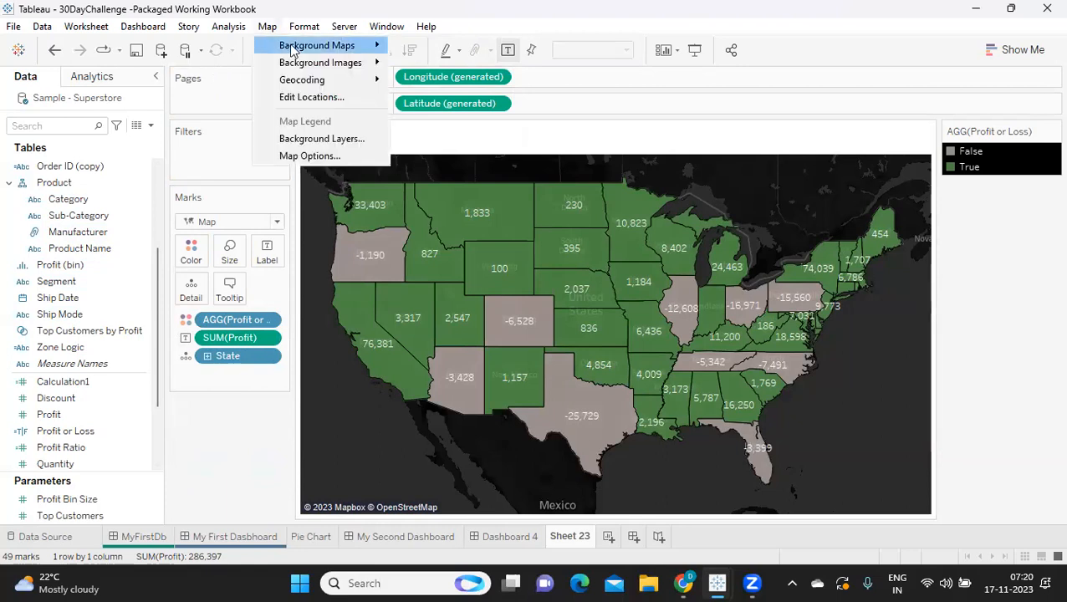
mouse_move(326, 46)
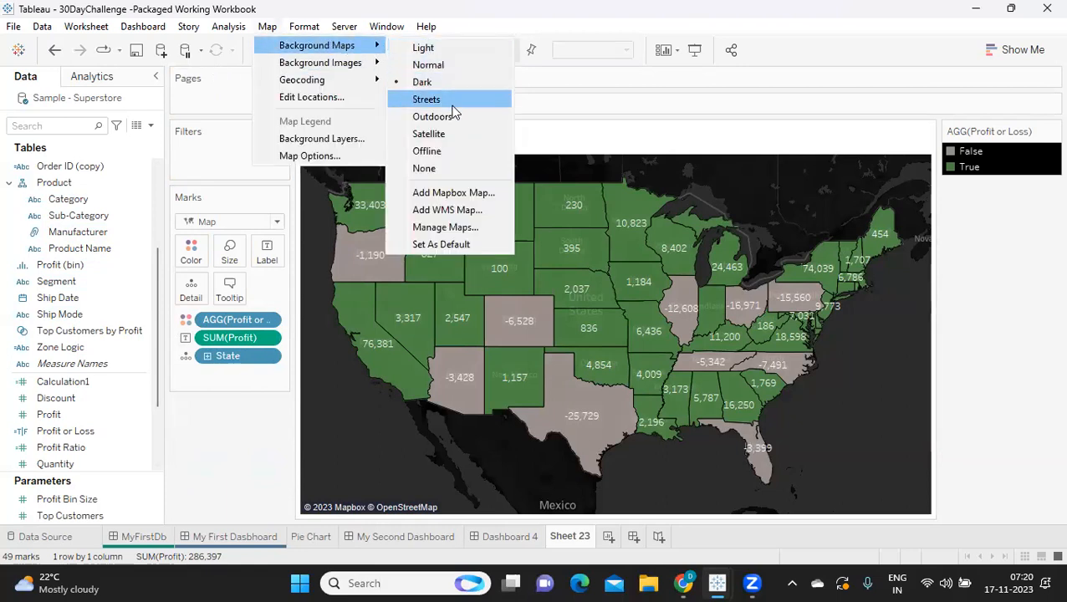
left_click(427, 99)
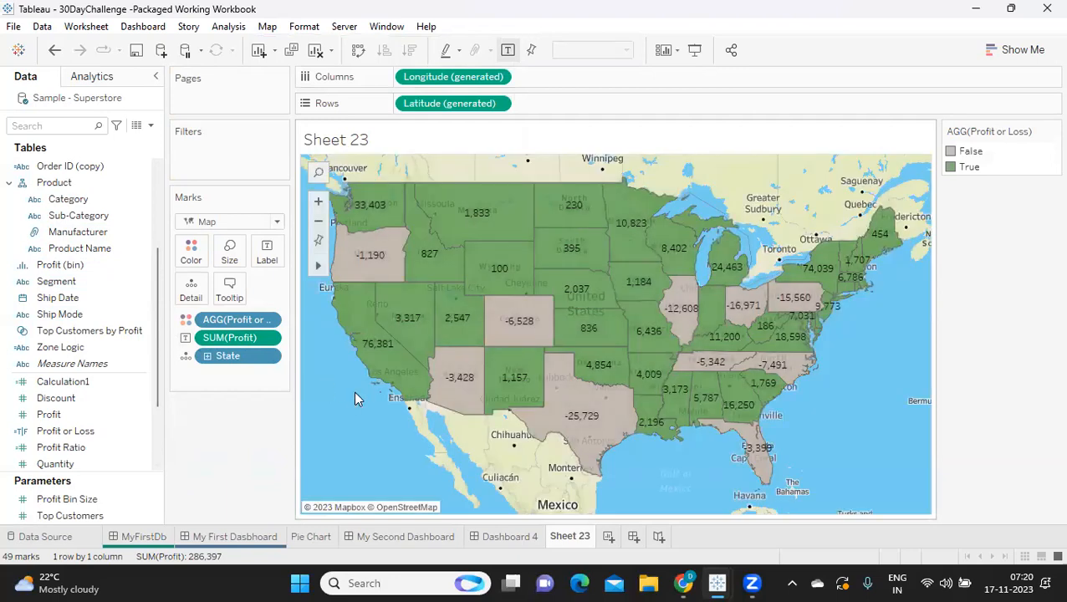
scroll(613, 355, "up", 1)
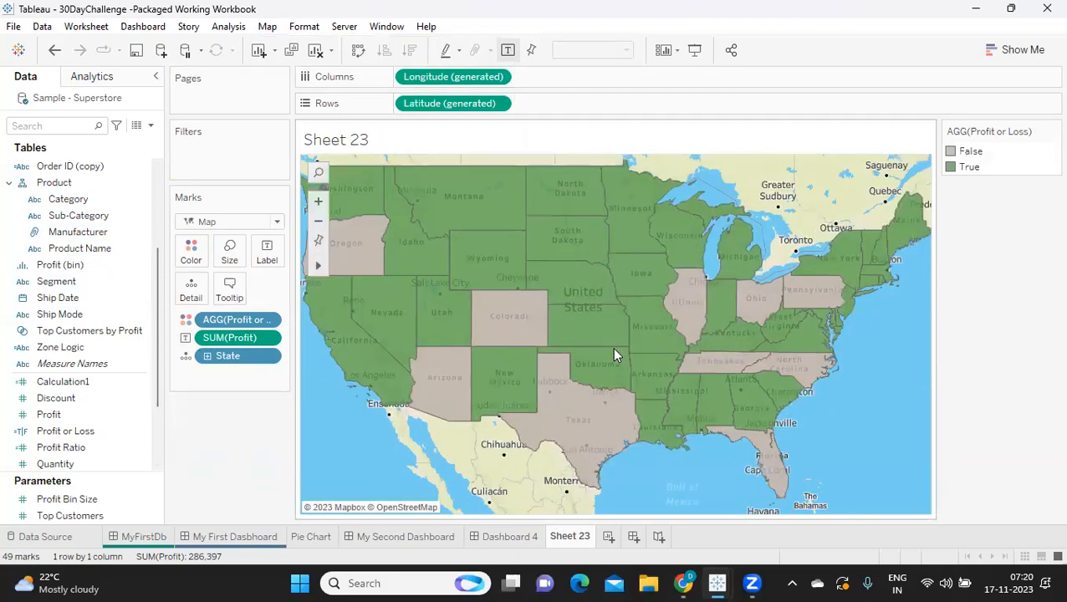
scroll(613, 355, "up", 1)
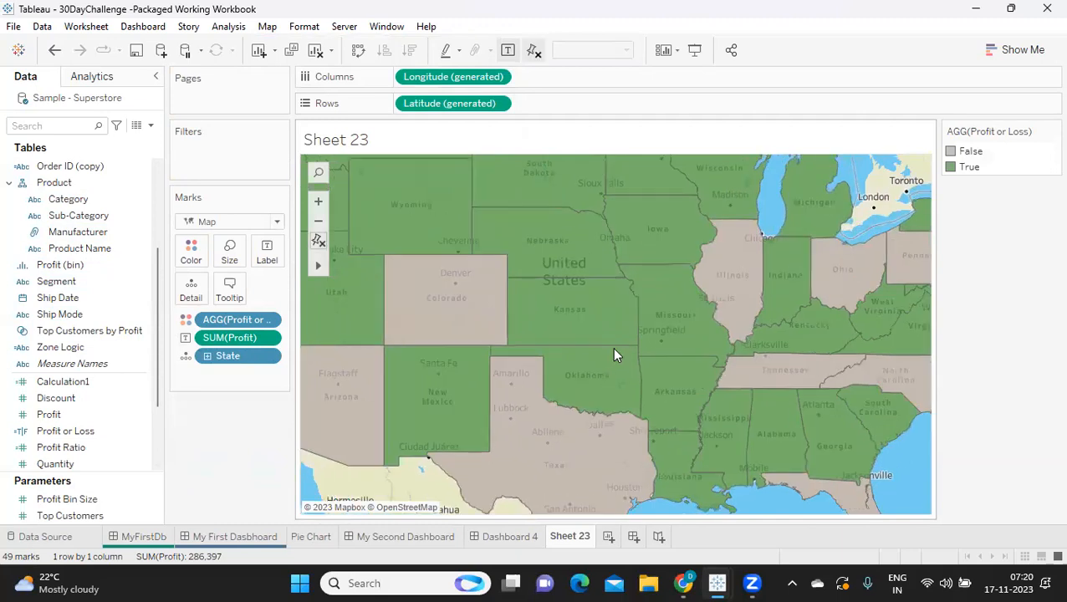
scroll(614, 355, "up", 1)
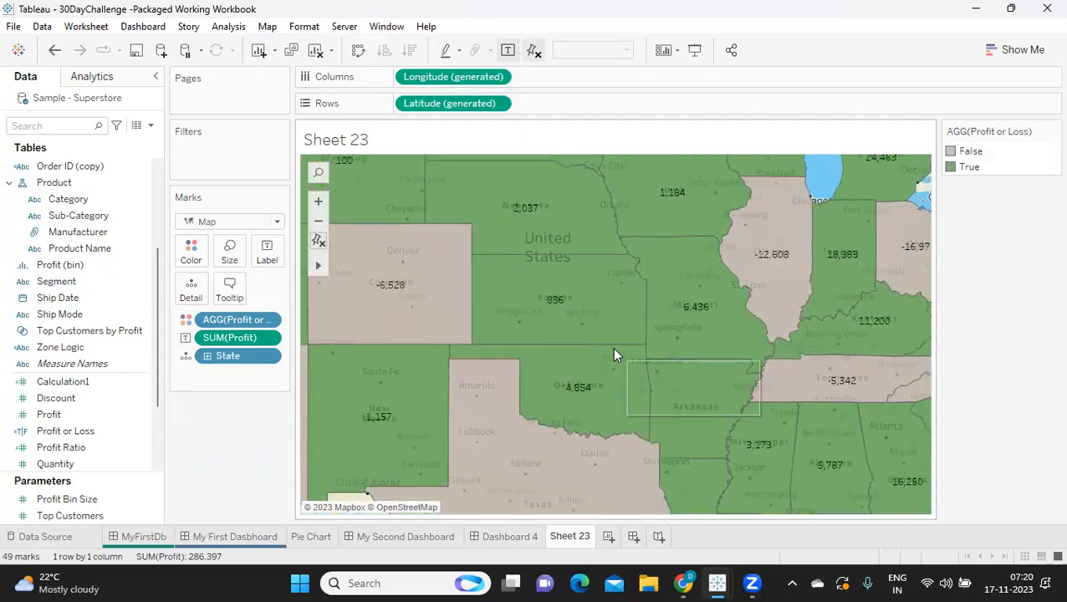
scroll(614, 355, "up", 1)
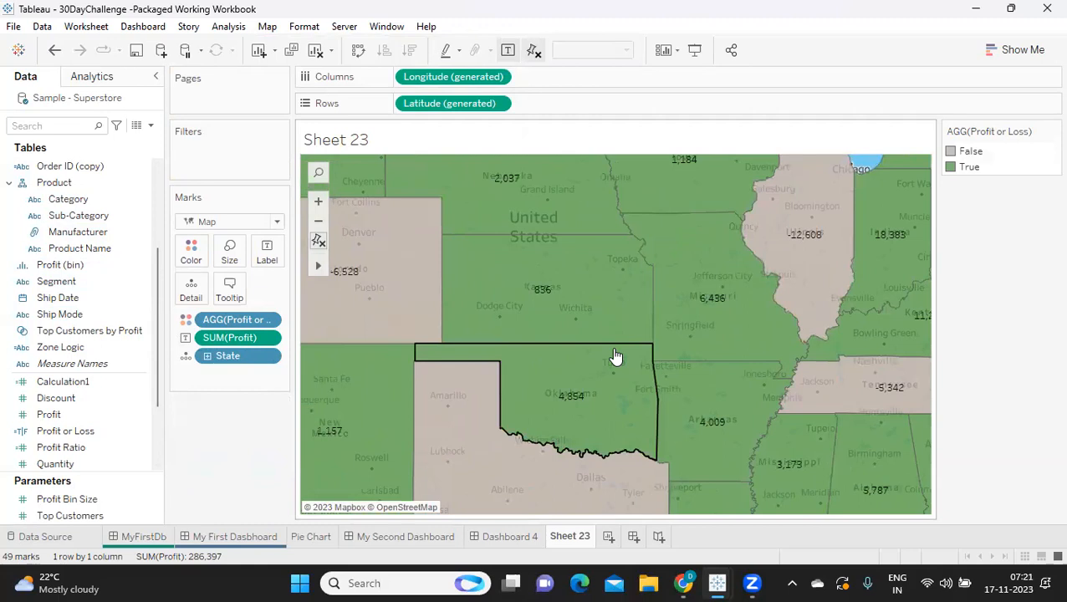
scroll(616, 356, "down", 2)
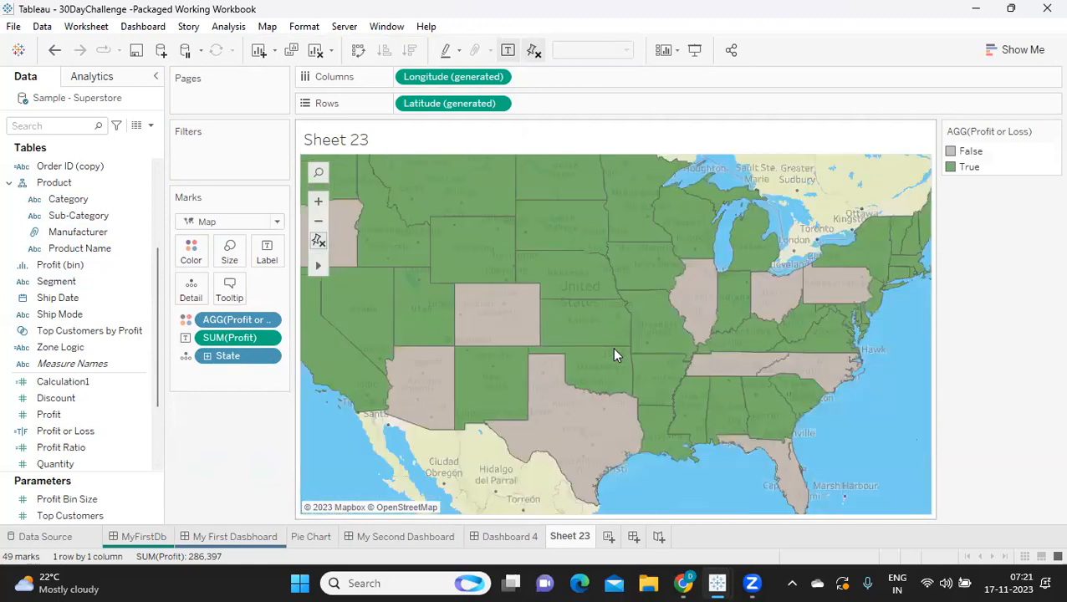
scroll(612, 356, "down", 1)
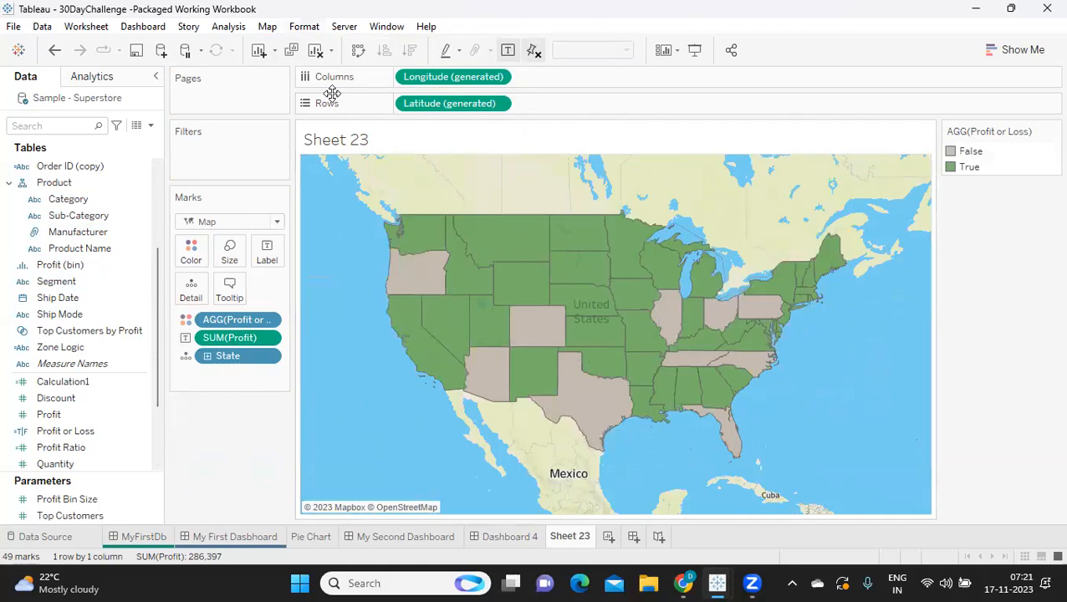
Set the background map style to Outdoors.
left_click(266, 26)
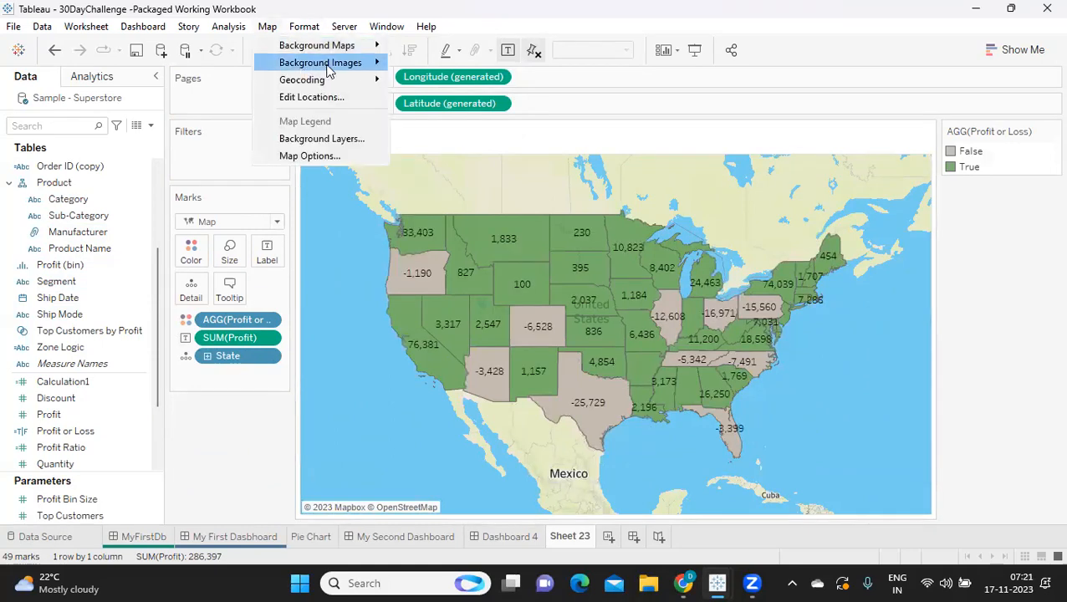
mouse_move(330, 65)
mouse_move(341, 44)
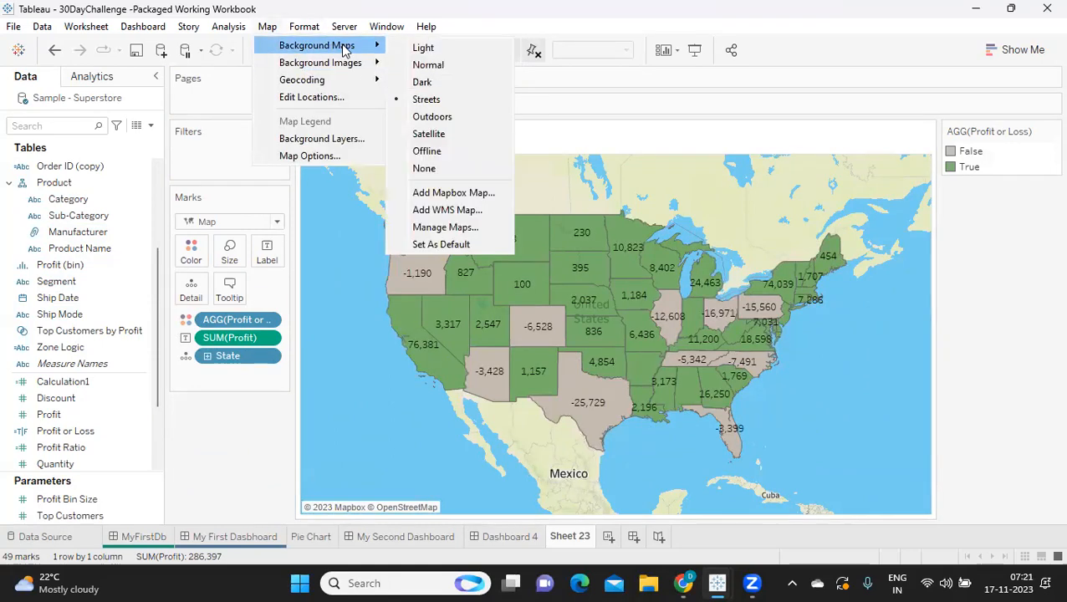
left_click(433, 119)
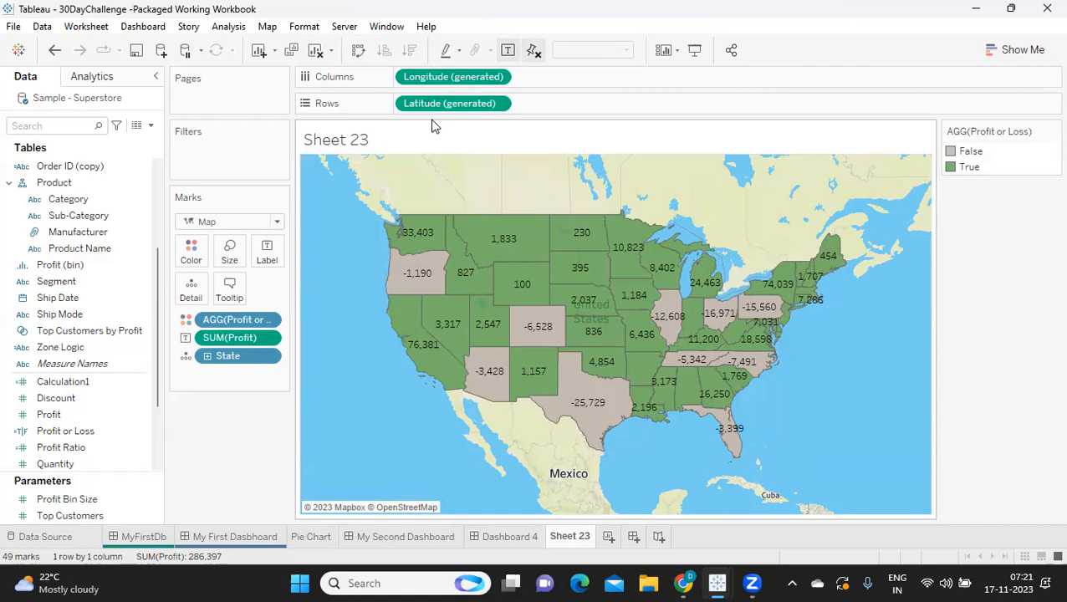
Look at the manual latitude and longitude entry for Alabama in the map's location matching, and cancel without changes.
mouse_move(327, 284)
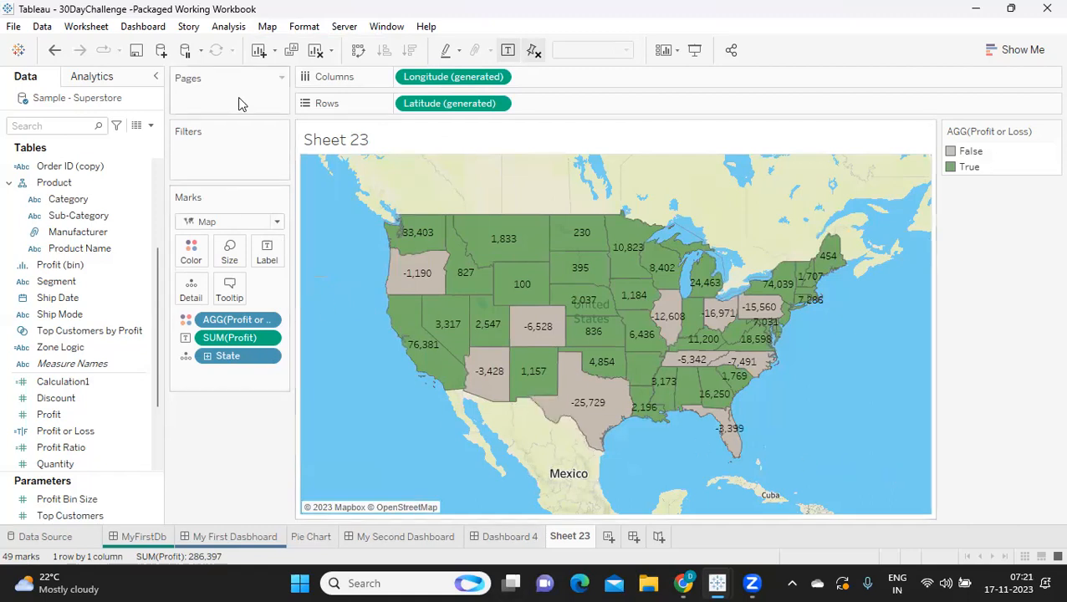
key("alt+m")
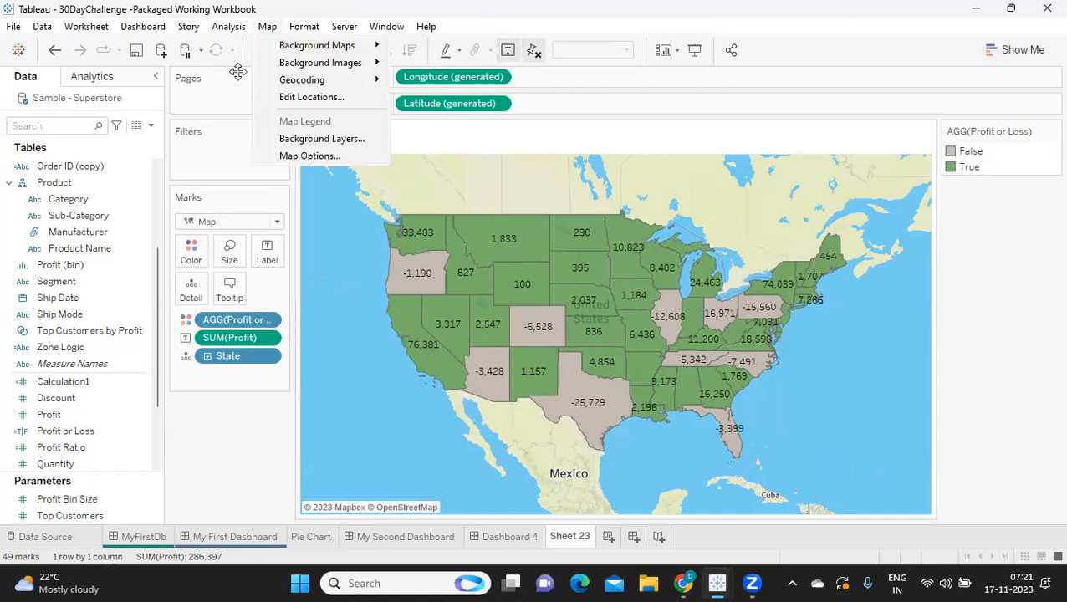
left_click(322, 99)
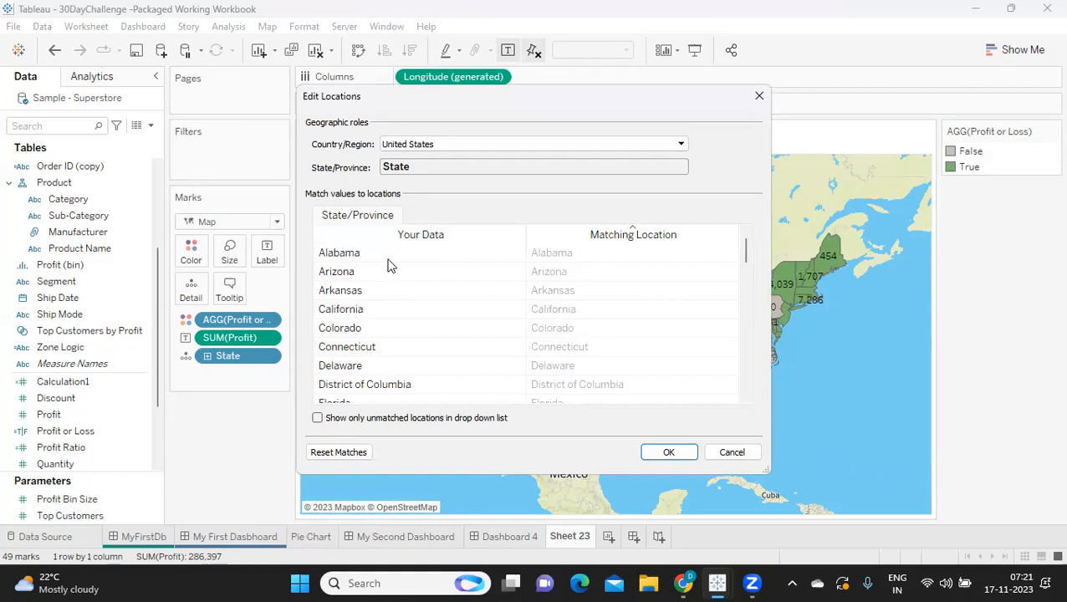
left_click(335, 258)
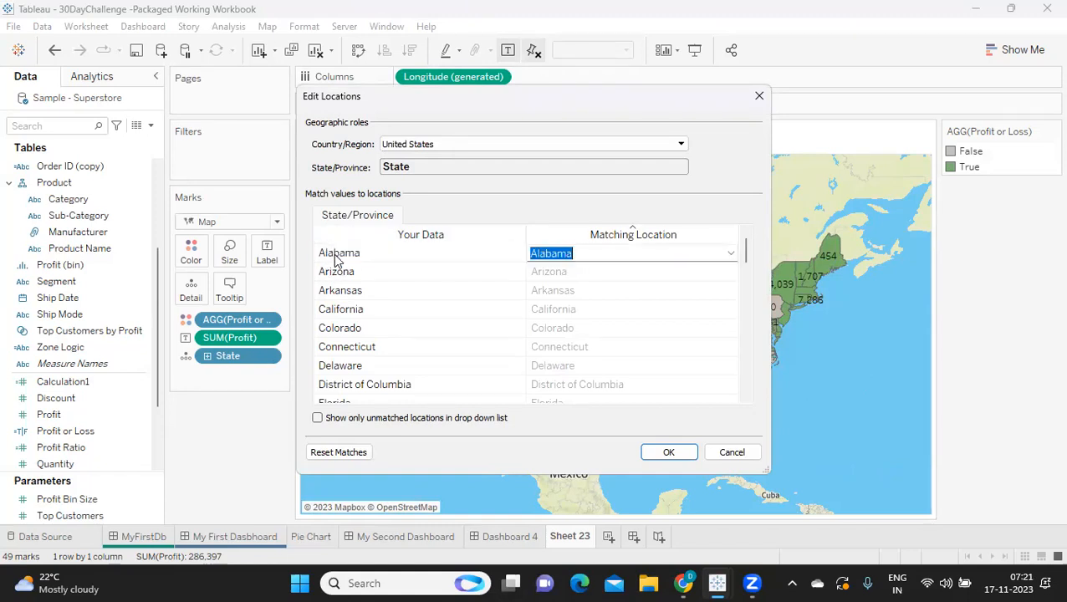
left_click(732, 253)
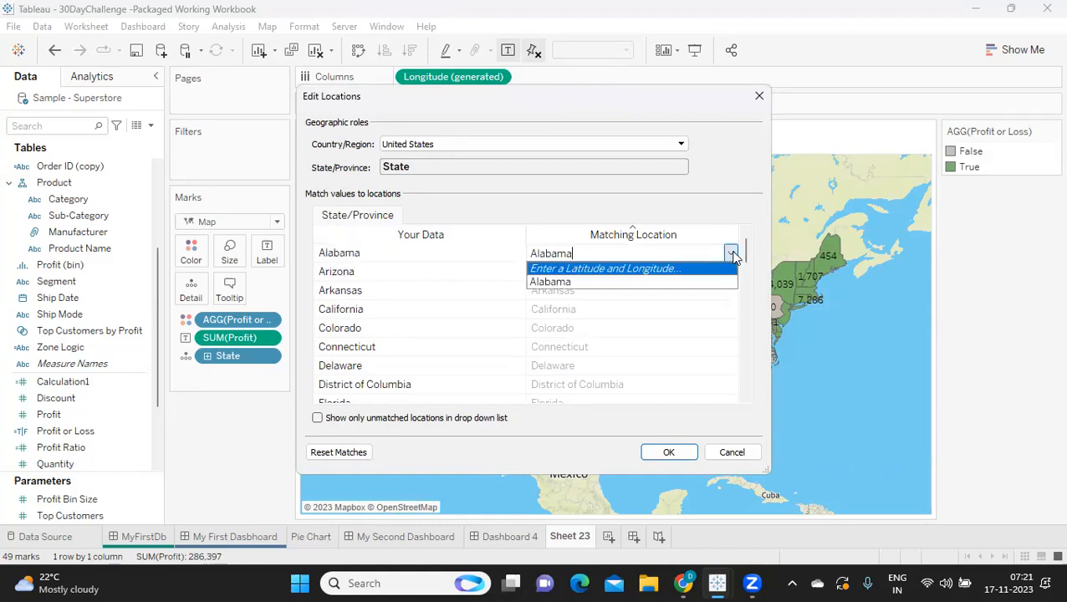
left_click(562, 271)
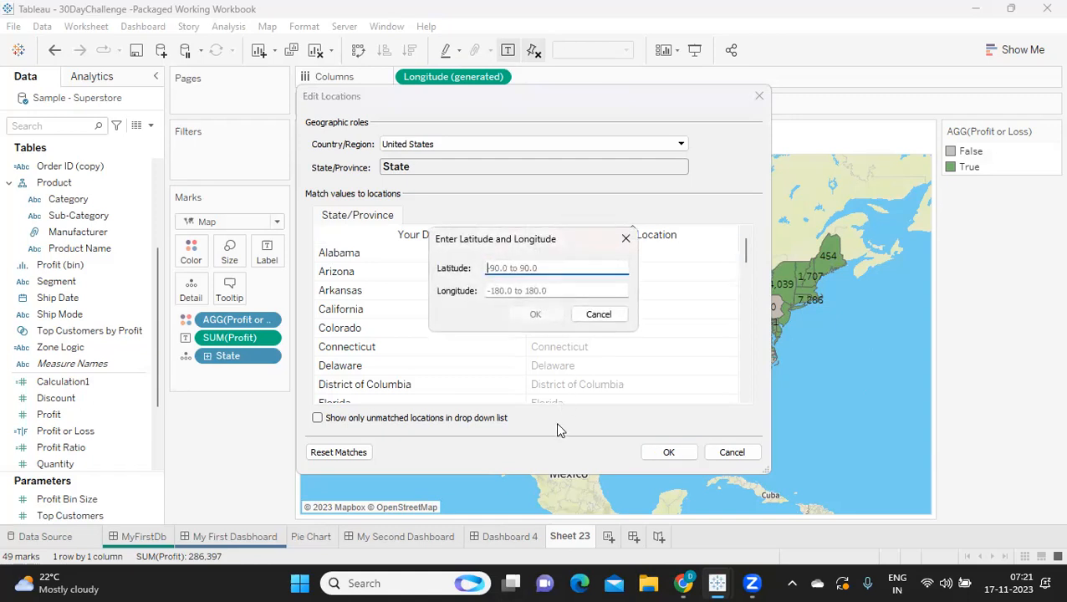
left_click(596, 315)
left_click(730, 452)
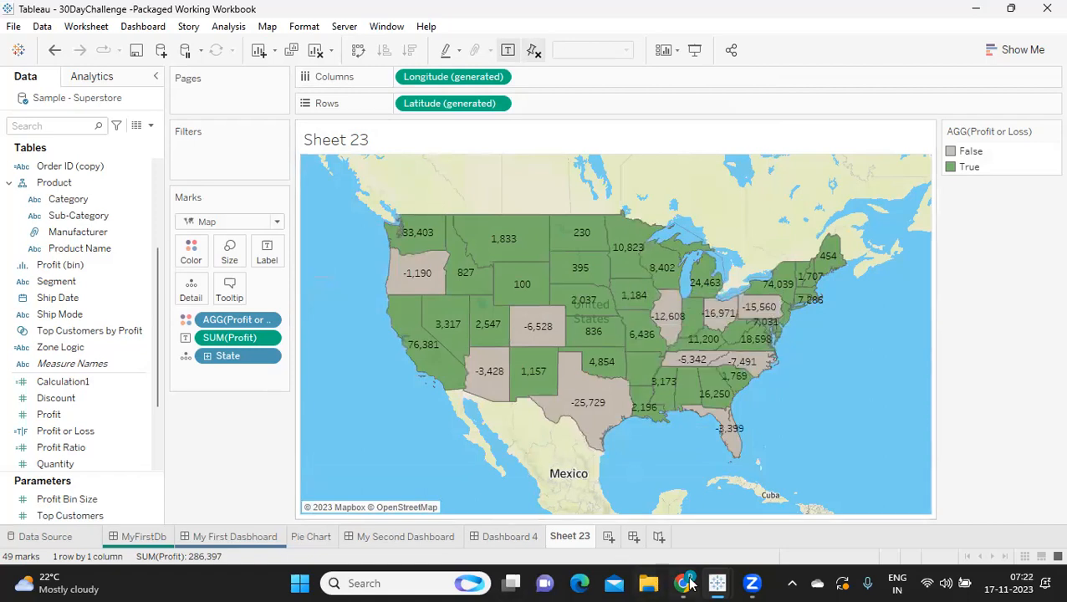
Switch to Chrome, search Google for "latitude and longitude of hyderabad", and highlight the coordinates in the result.
mouse_move(690, 583)
left_click(705, 517)
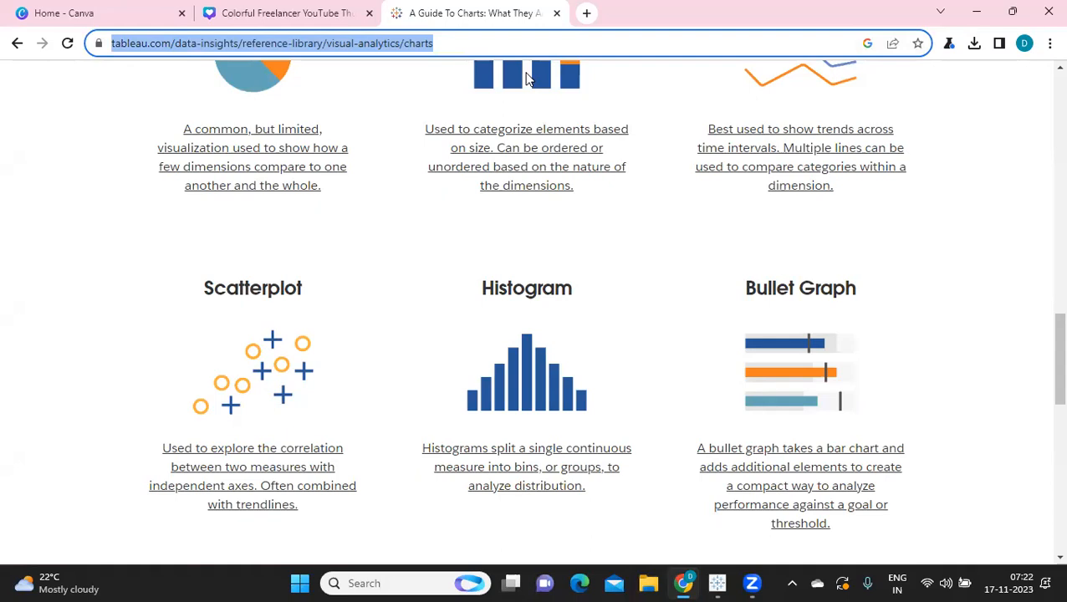
type("latti")
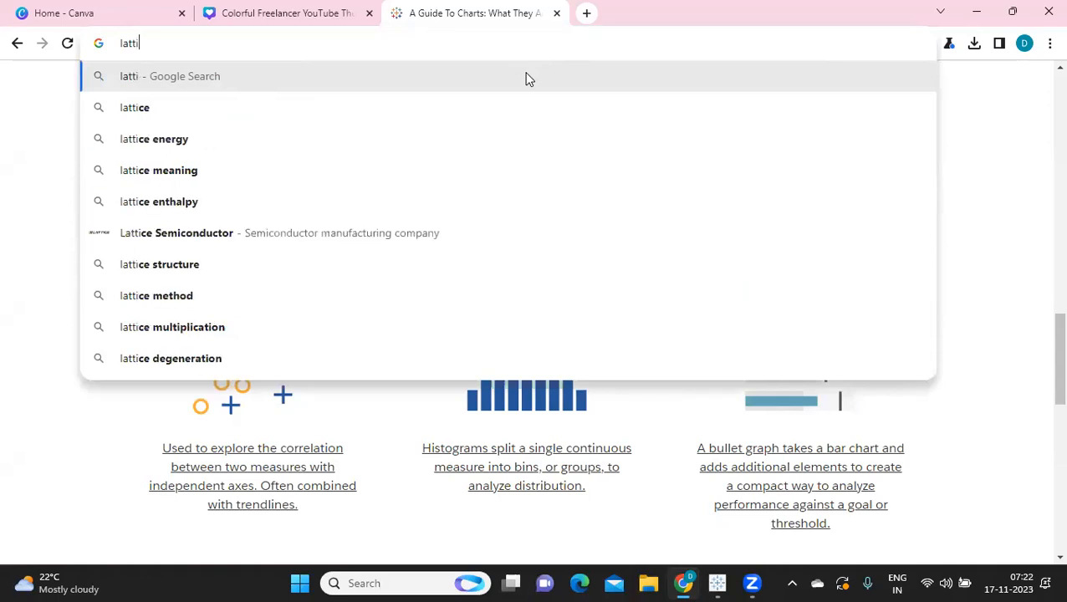
key("BackSpace")
key("BackSpace")
type("itu")
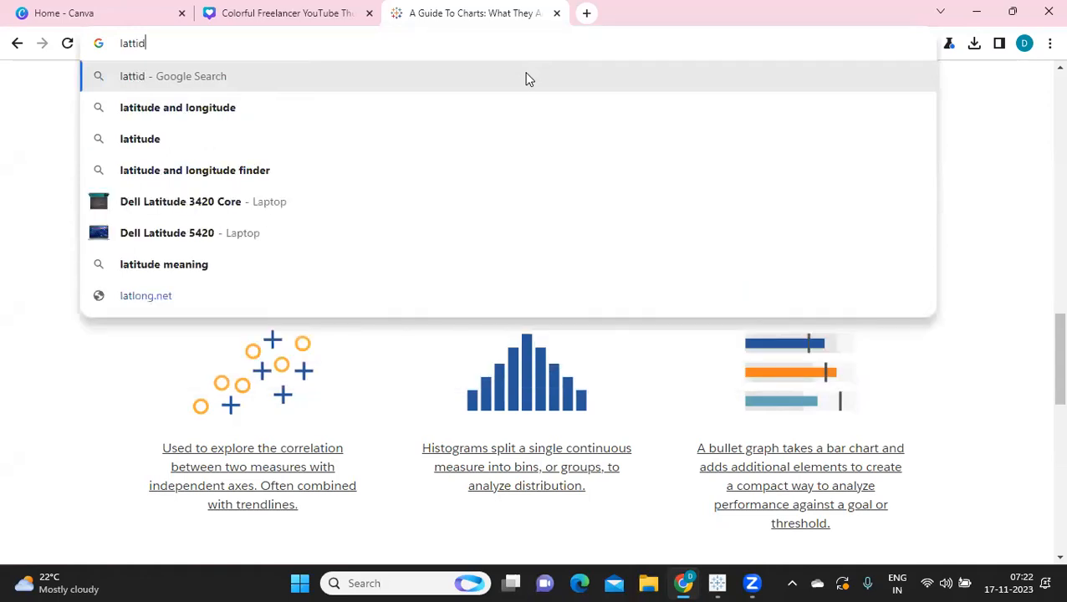
key("Down")
type("pf ")
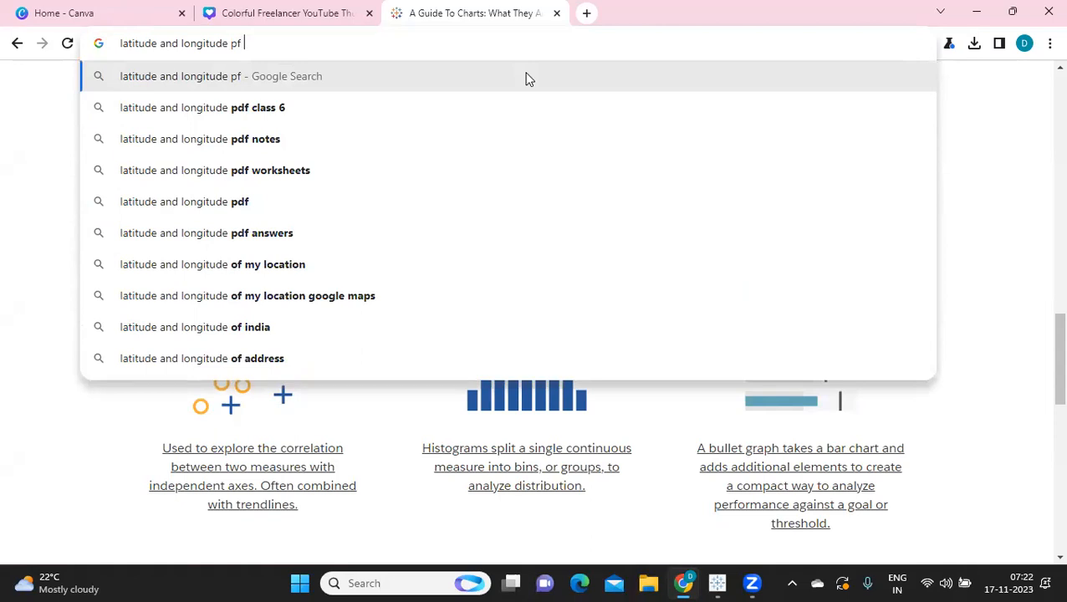
type("ma")
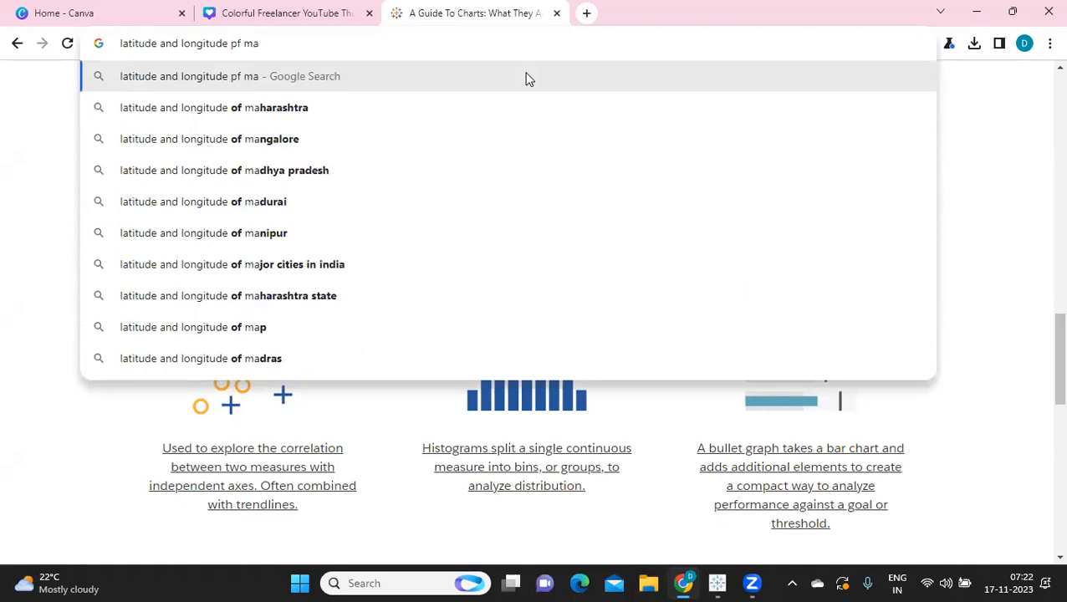
key("BackSpace")
key("BackSpace")
type("hyd")
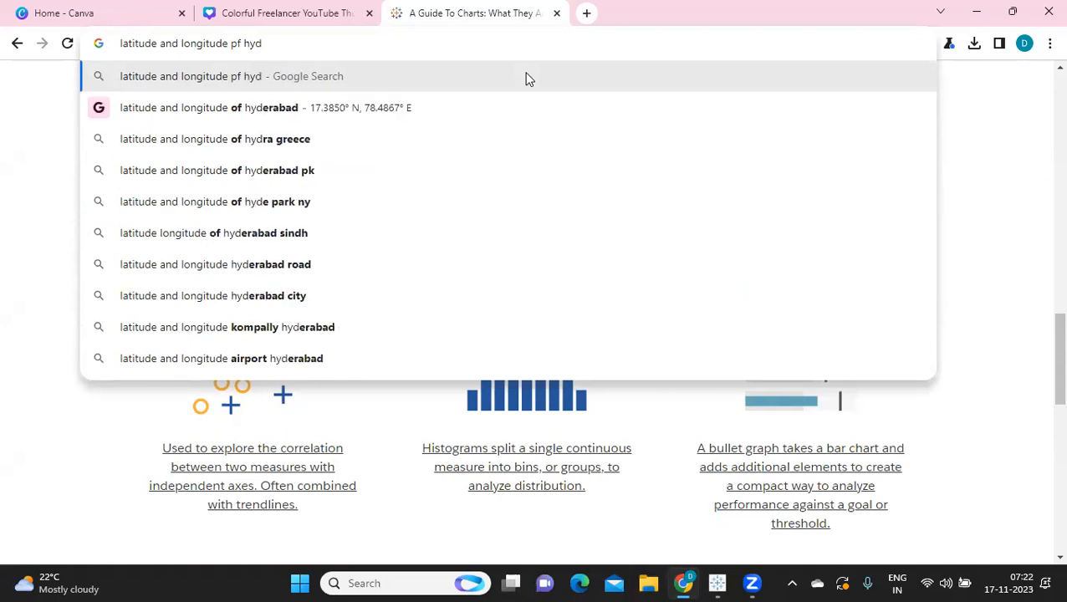
key("Down")
key("Return")
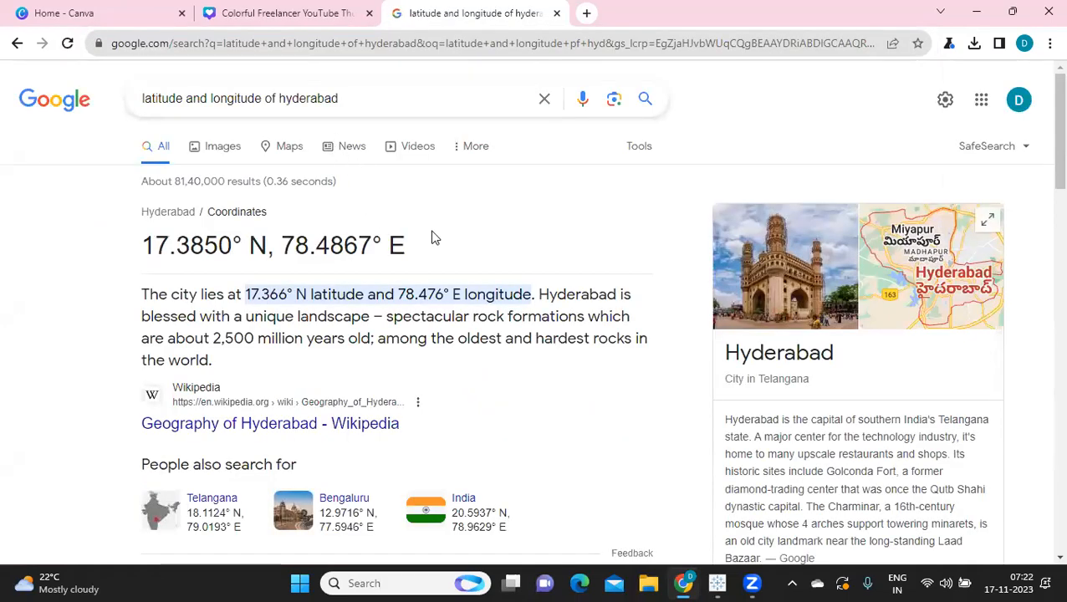
left_click_drag(413, 247, 127, 239)
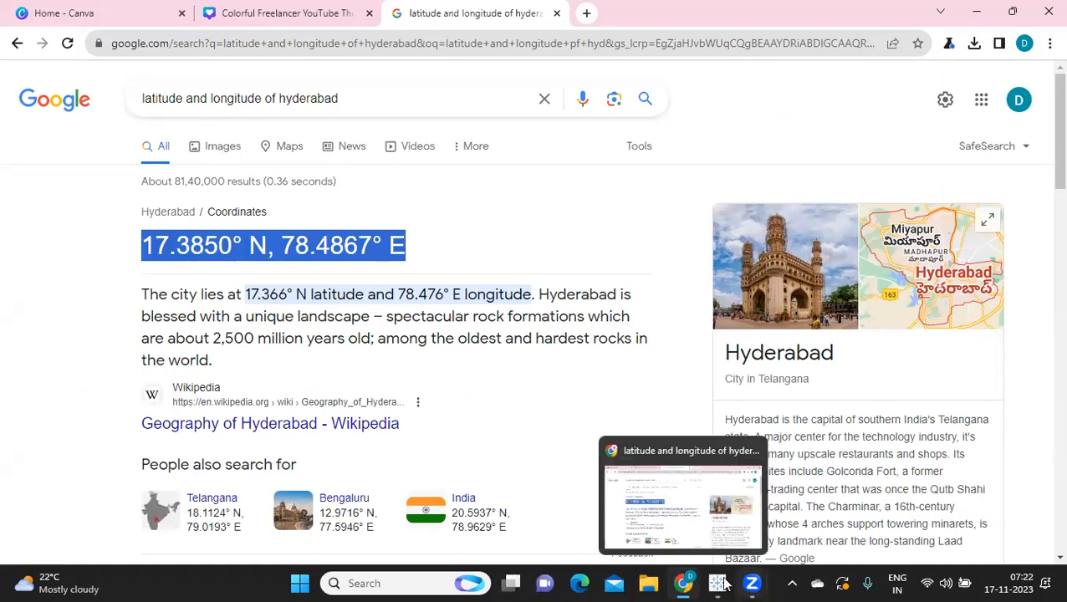
Switch back to Tableau, review the Map Options settings, and close them.
mouse_move(721, 583)
left_click(776, 524)
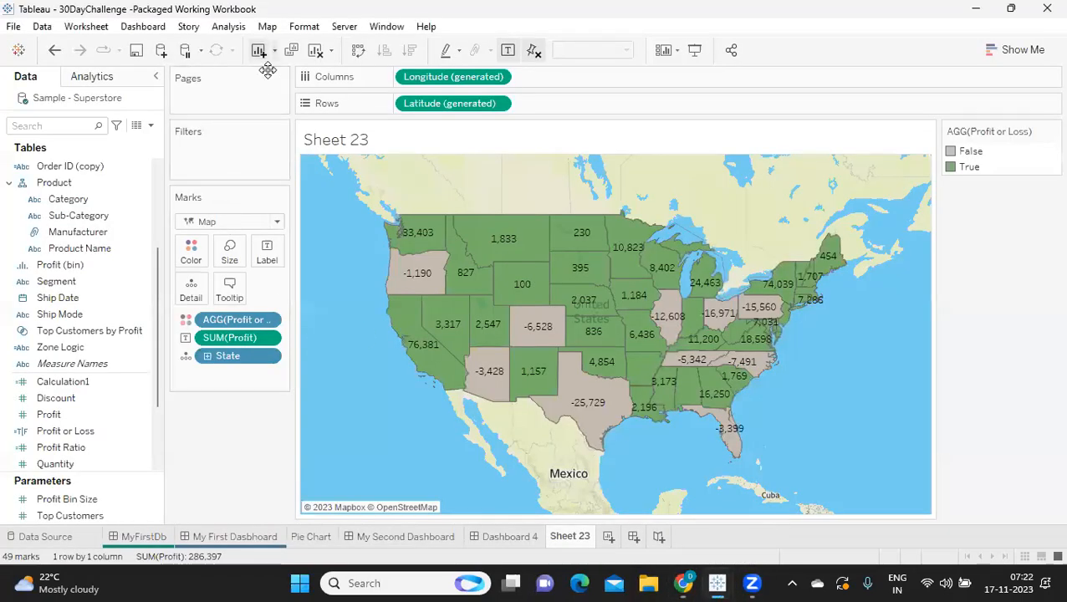
left_click(267, 26)
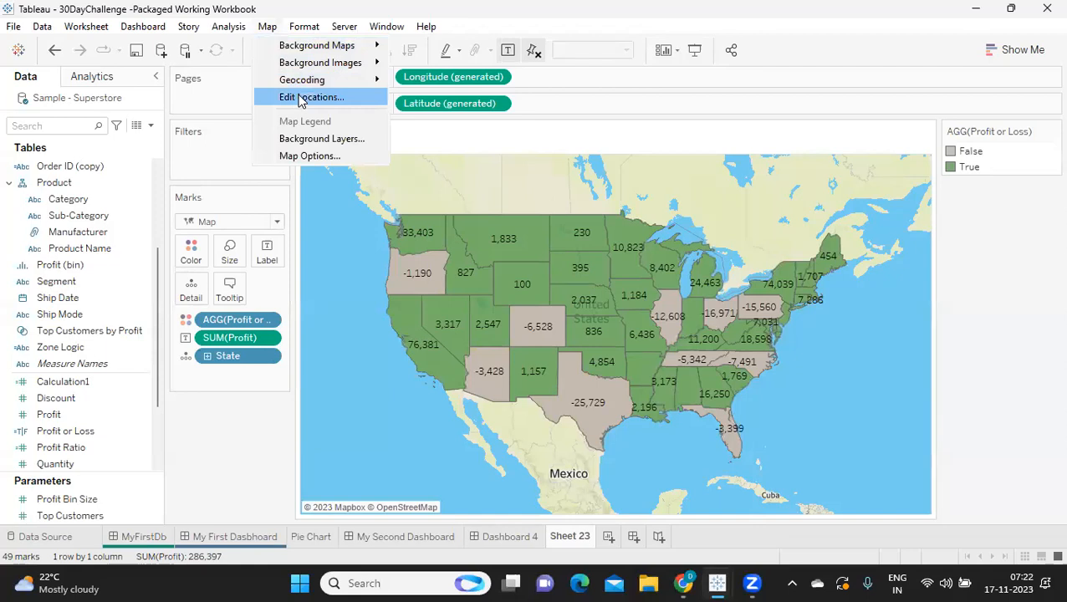
left_click(309, 156)
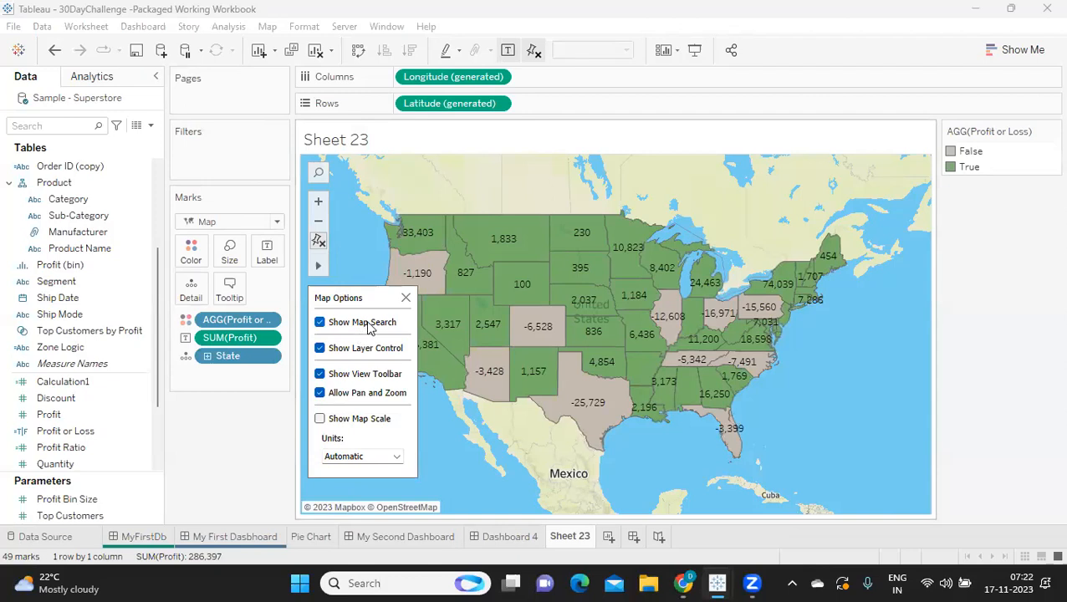
left_click(405, 297)
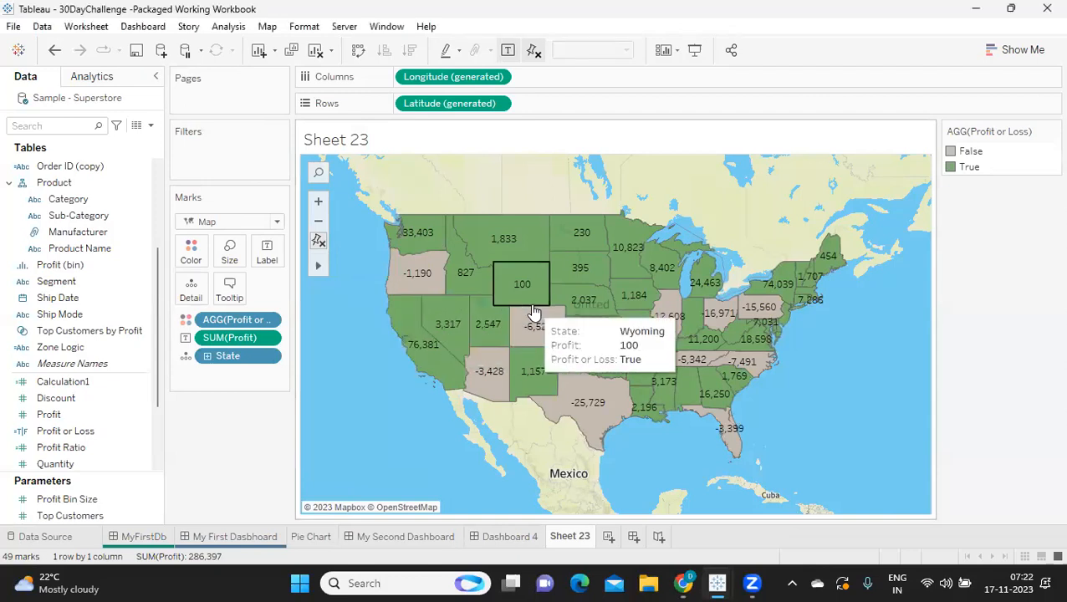
Search the map for Ohio, United States and bring that state into view.
scroll(531, 306, "up", 3)
scroll(534, 311, "down", 4)
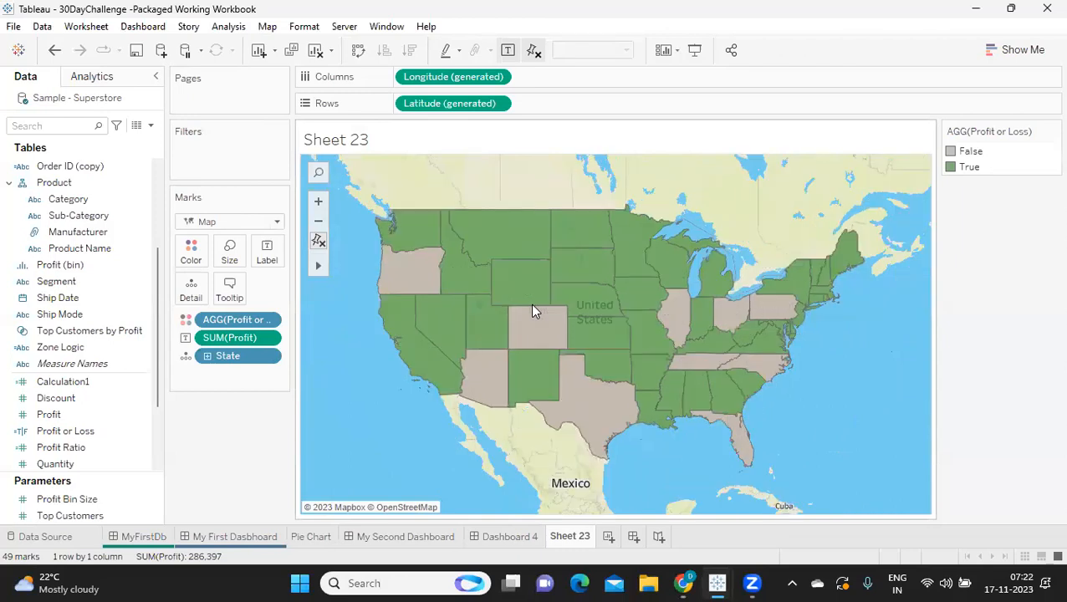
scroll(532, 310, "up", 3)
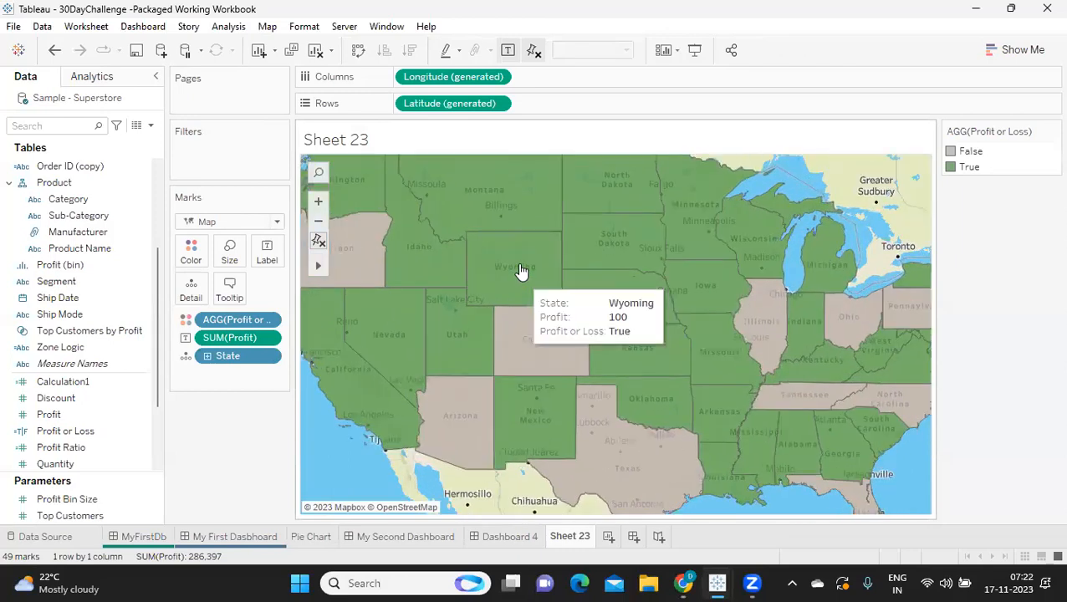
left_click(319, 173)
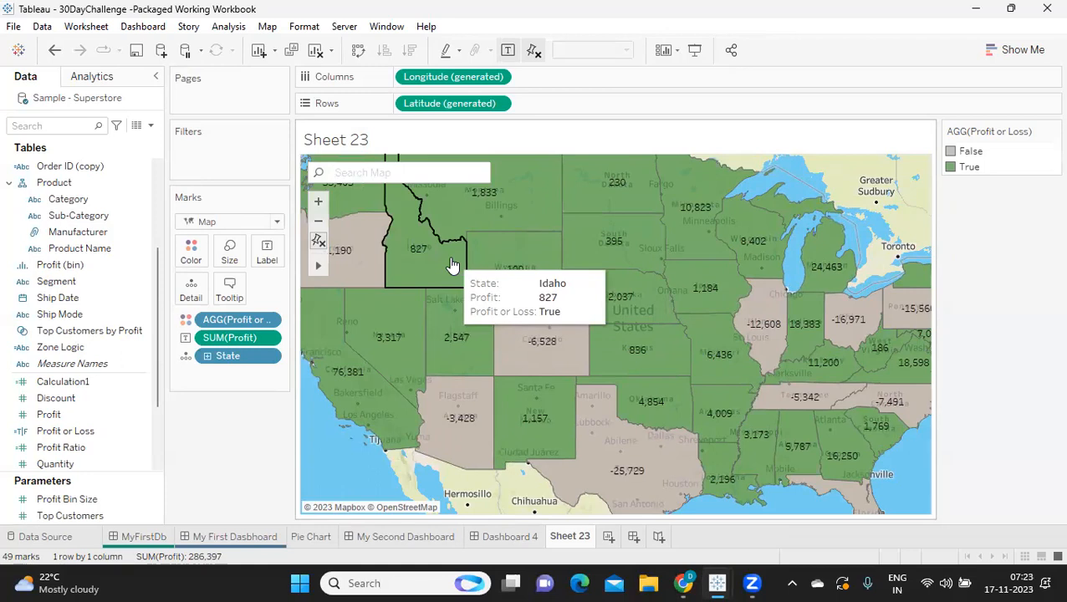
type("oh")
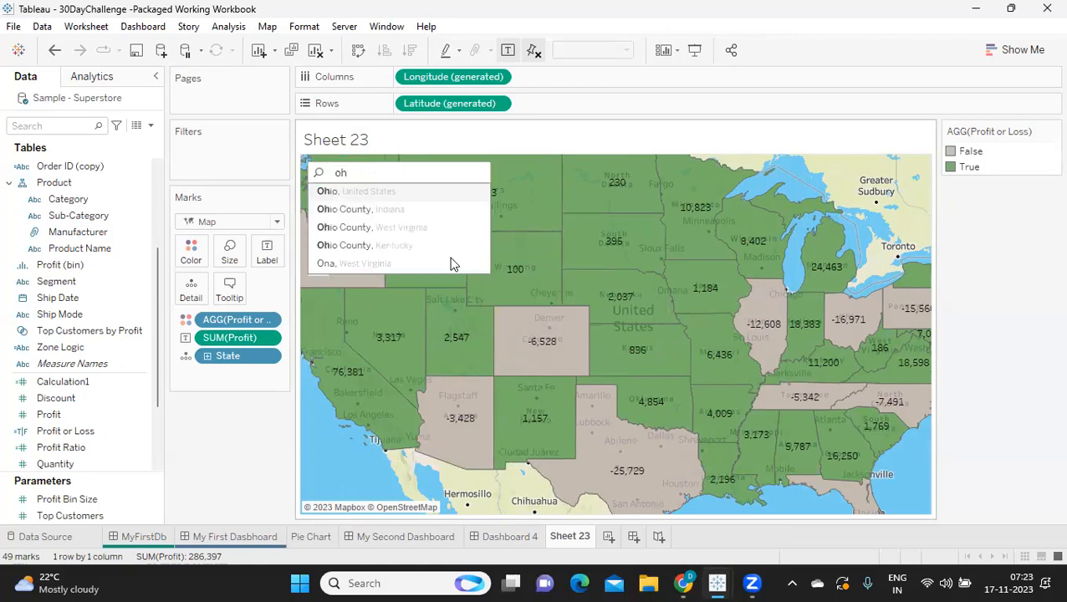
left_click(396, 189)
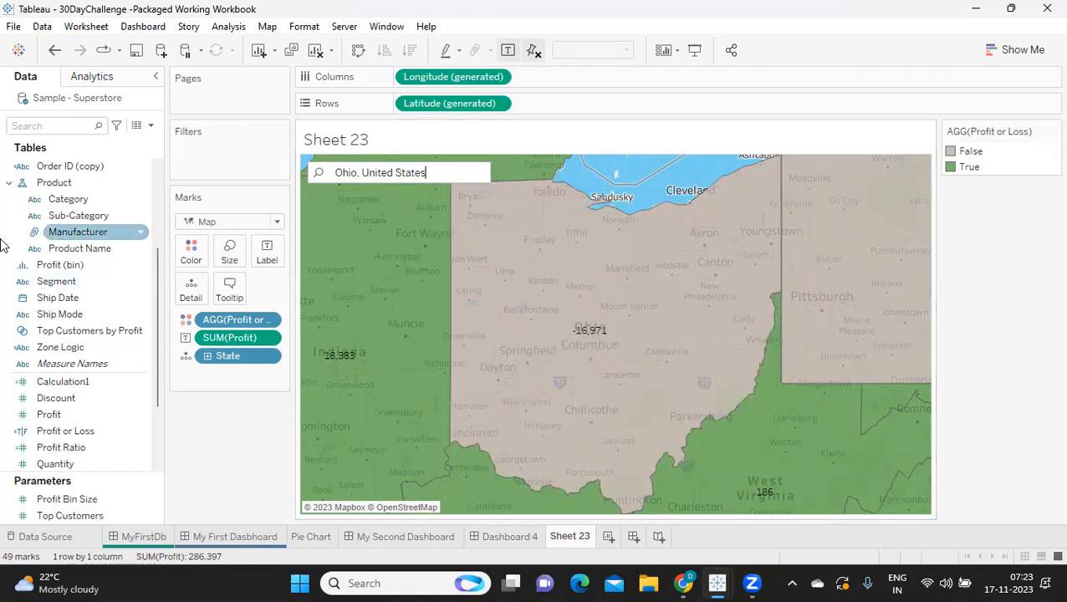
mouse_move(434, 159)
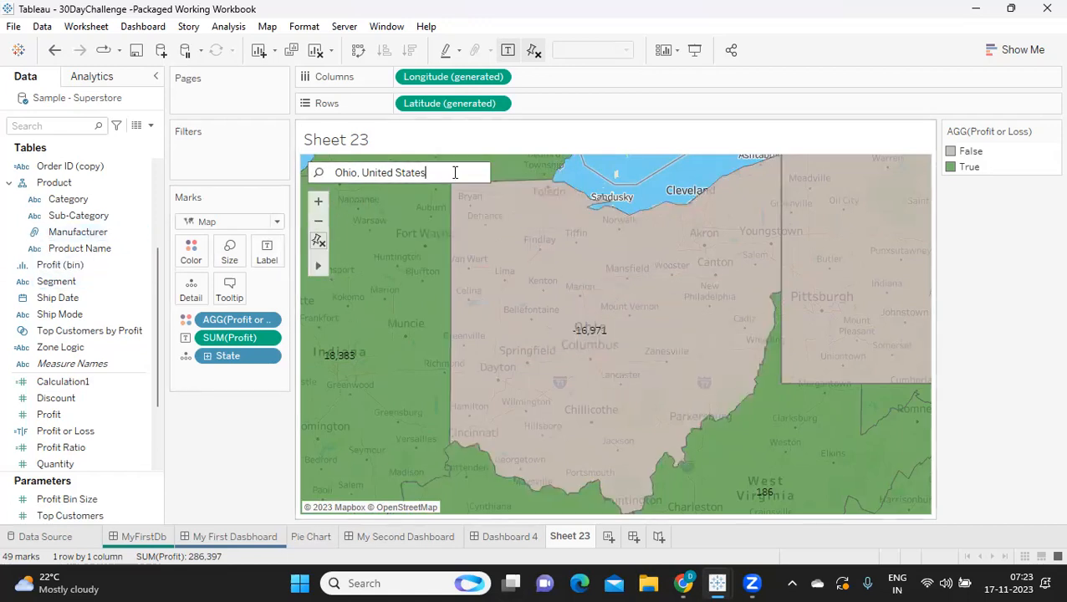
Clear the map search text and reset the map to its default view of all the states.
left_click(319, 224)
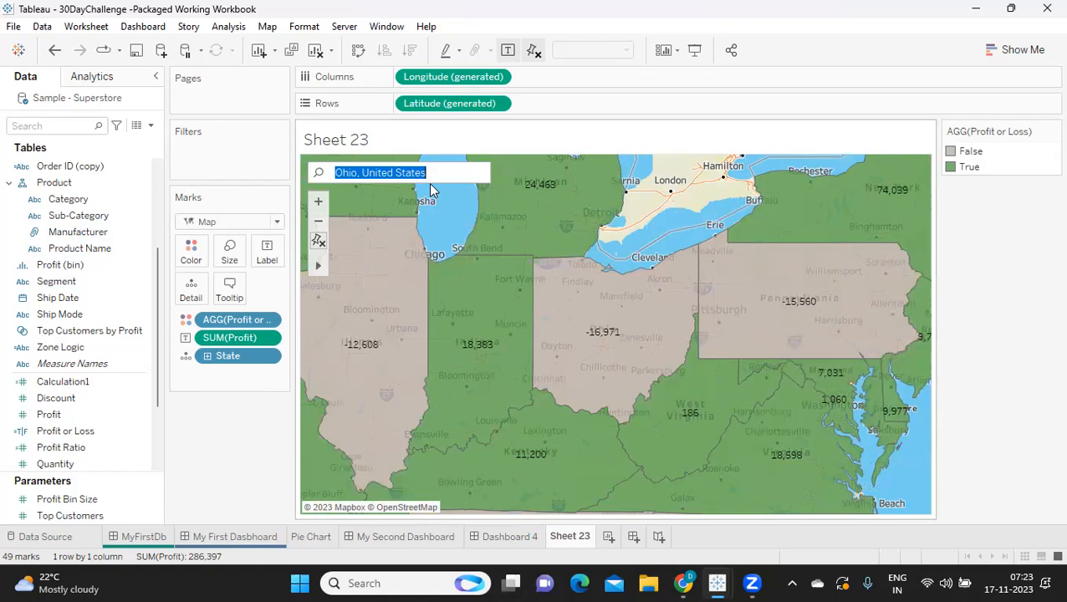
key("BackSpace")
scroll(436, 250, "down", 1)
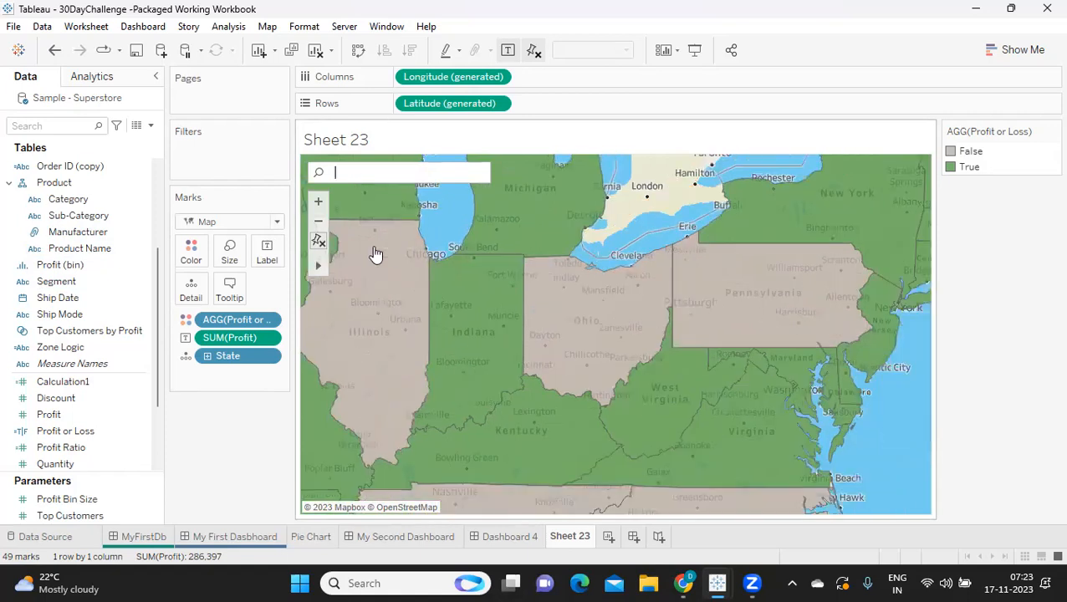
scroll(356, 243, "down", 1)
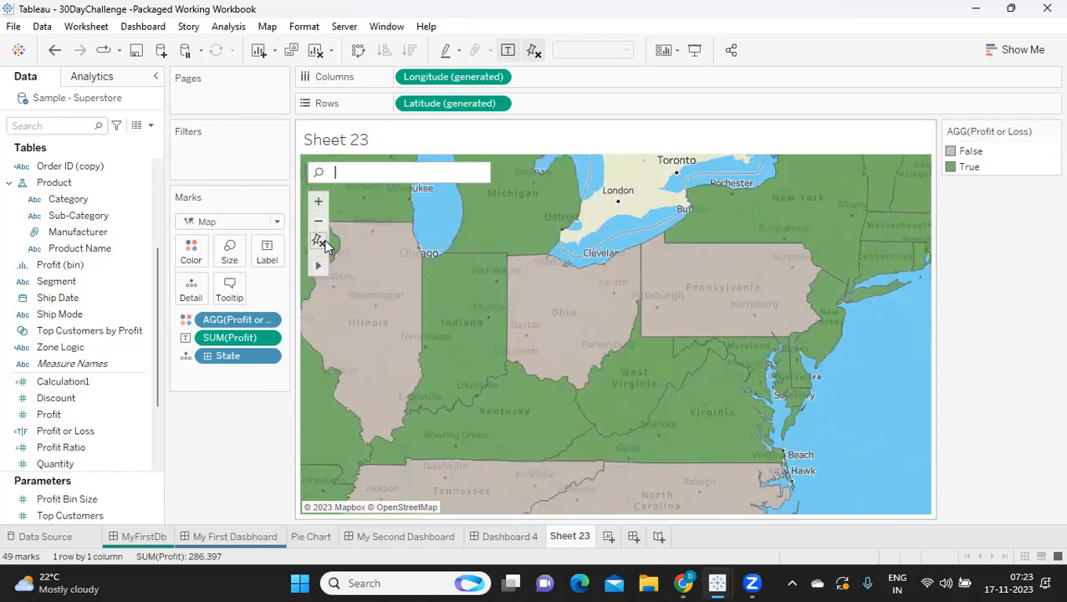
left_click(321, 240)
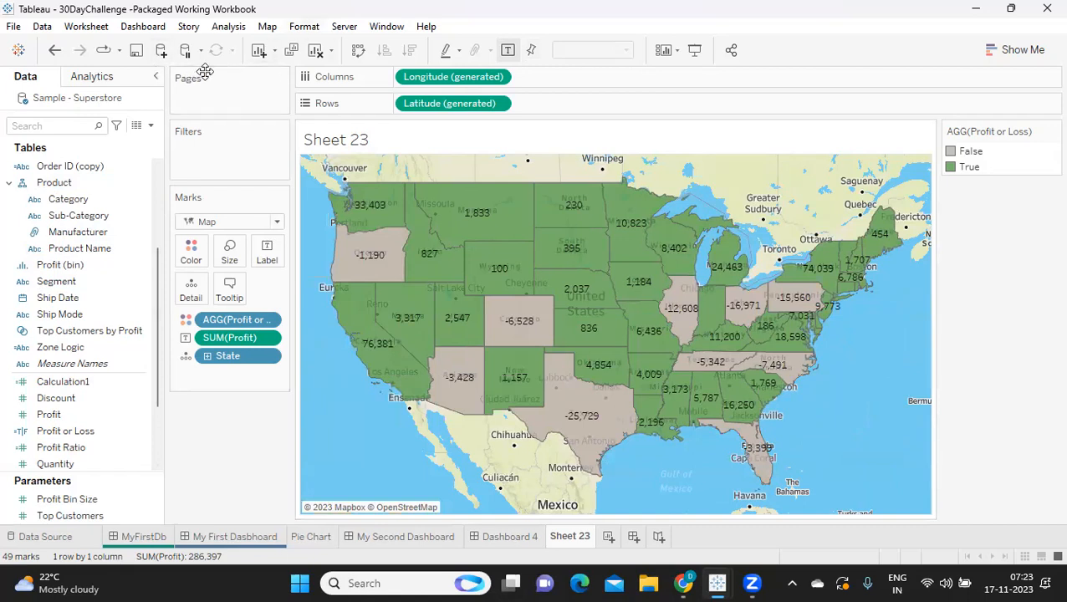
Open the map's background layers settings, try the Satellite style, and switch the style back to Outdoors.
key("alt+o")
key("Left")
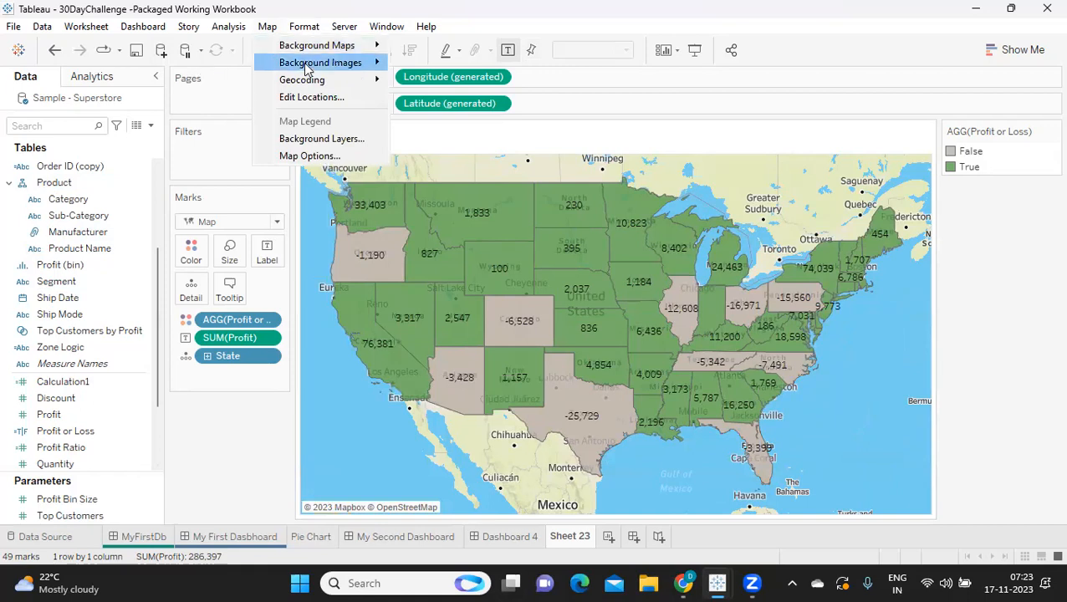
mouse_move(307, 69)
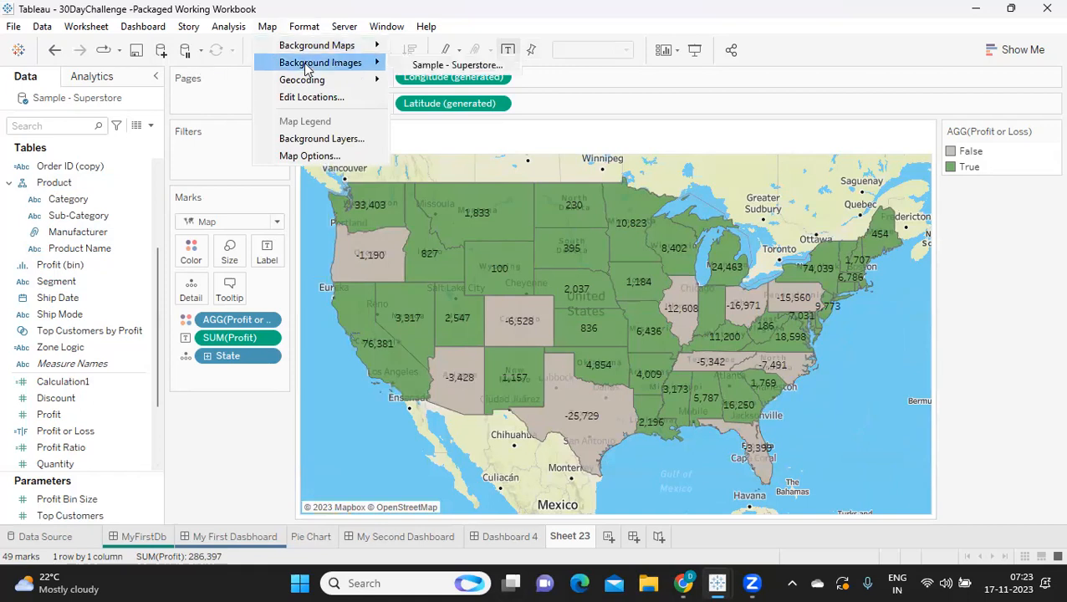
left_click(307, 139)
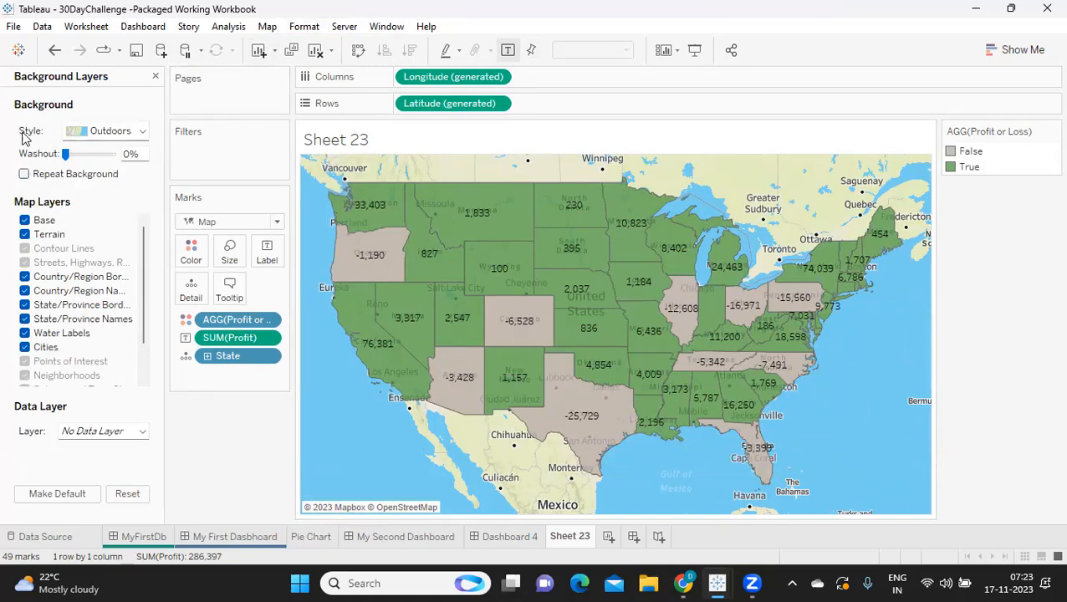
left_click(95, 136)
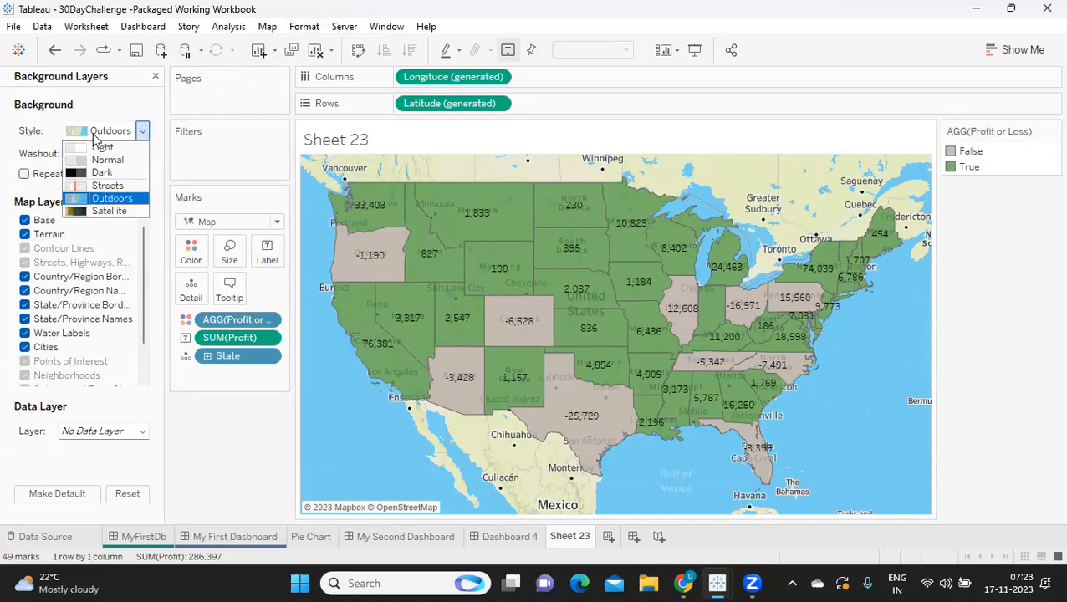
left_click(104, 211)
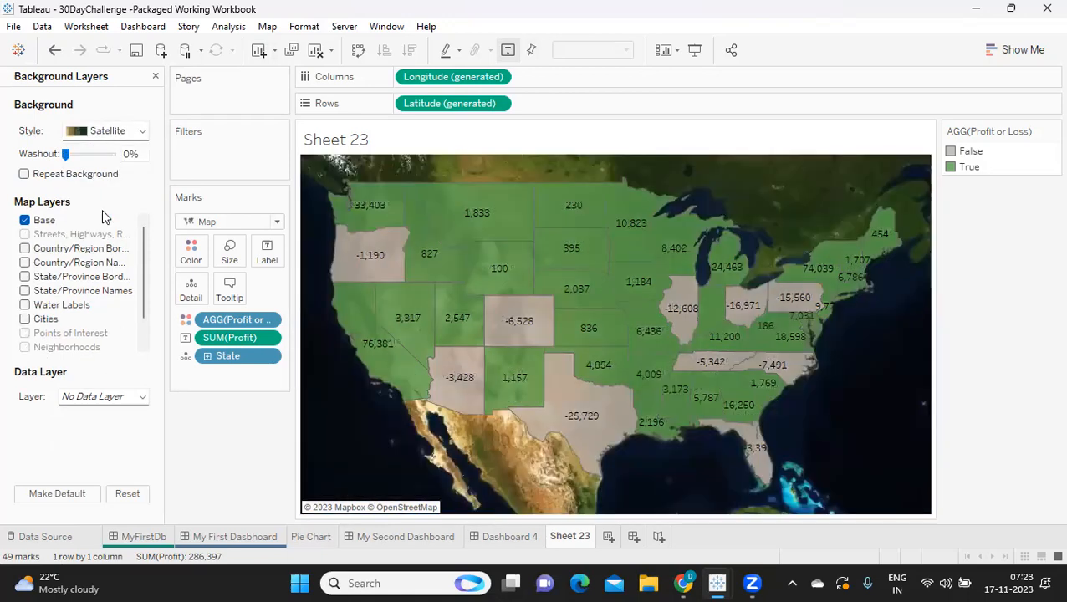
left_click(139, 132)
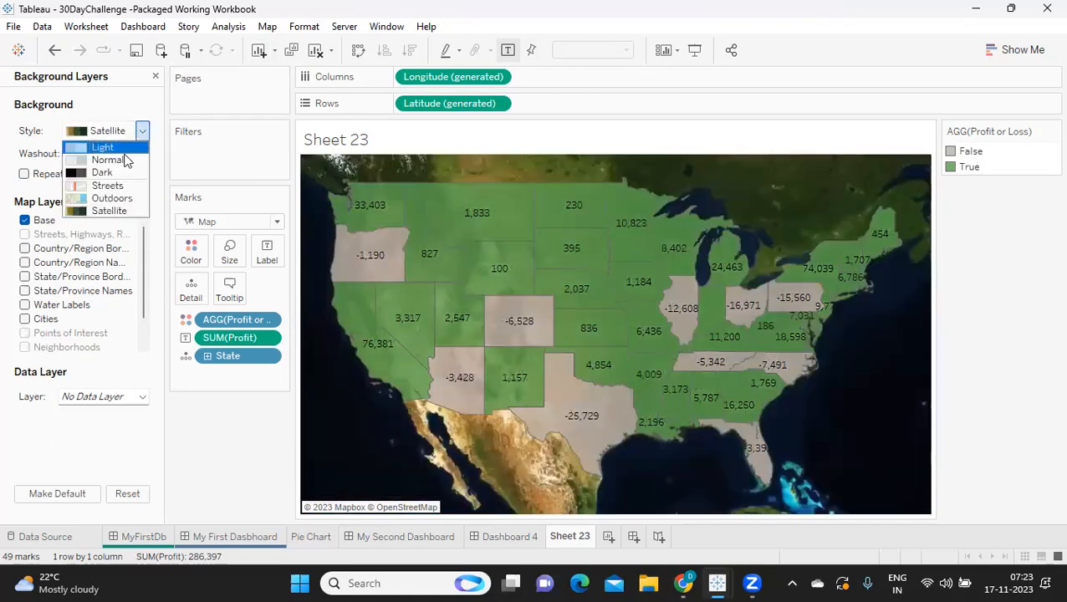
left_click(107, 200)
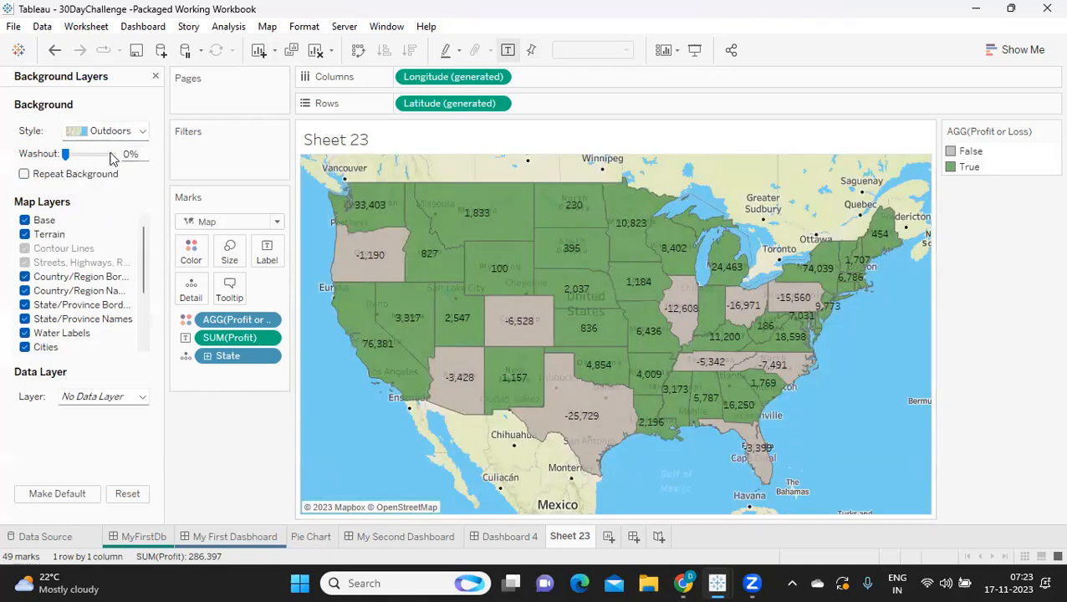
Set the background map style to Streets and review the list of available map layers.
left_click(115, 136)
left_click(109, 186)
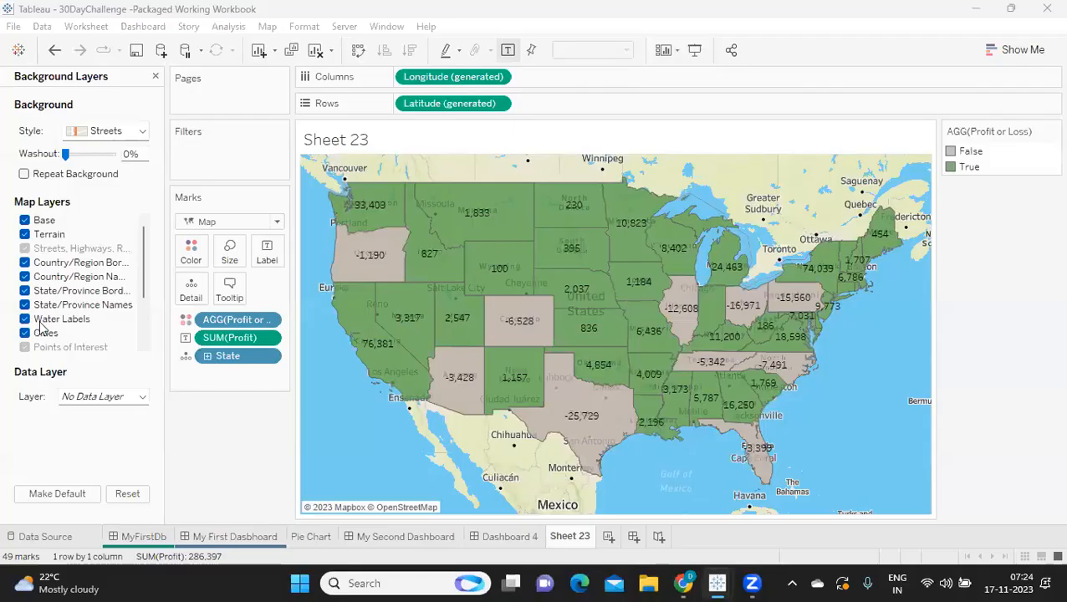
scroll(46, 327, "down", 3)
scroll(63, 328, "up", 3)
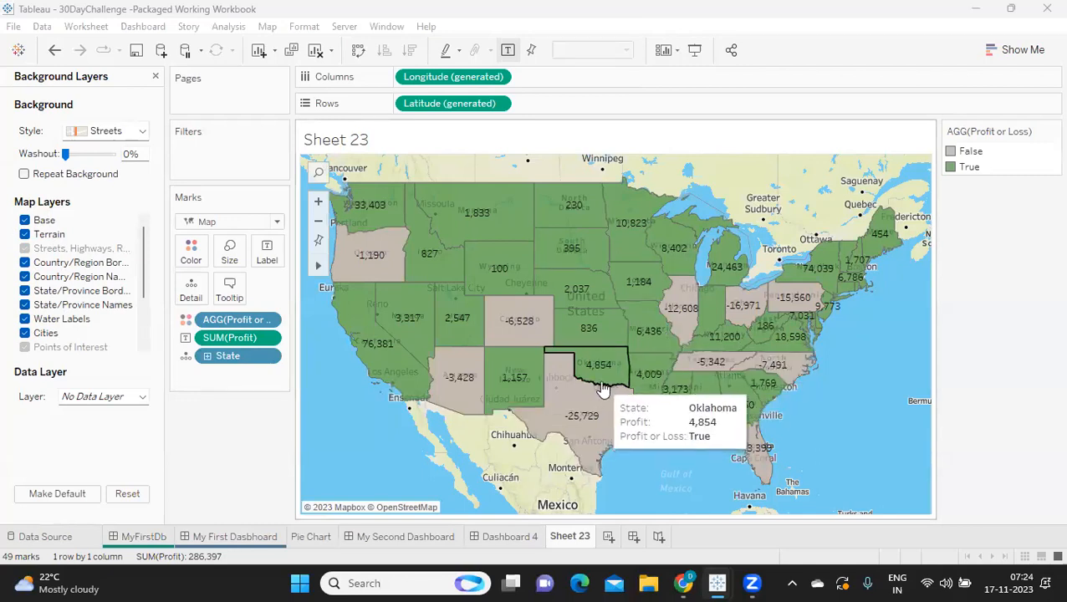
Remove the Profit or Loss color field from the marks and apply the Age (median) data layer to the map.
left_click_drag(258, 322, 228, 419)
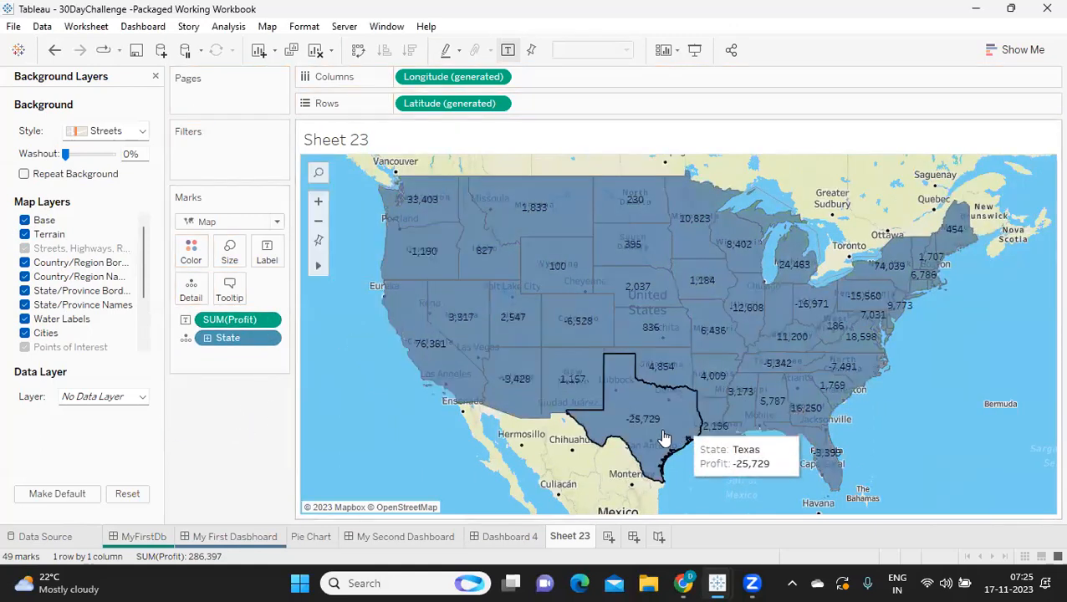
scroll(102, 335, "down", 3)
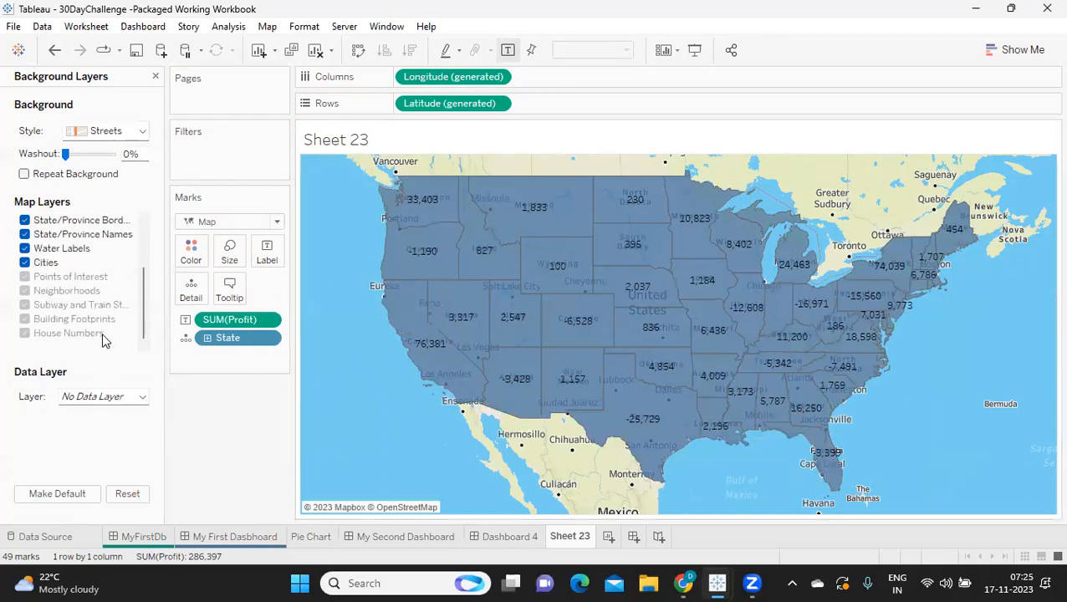
left_click(101, 396)
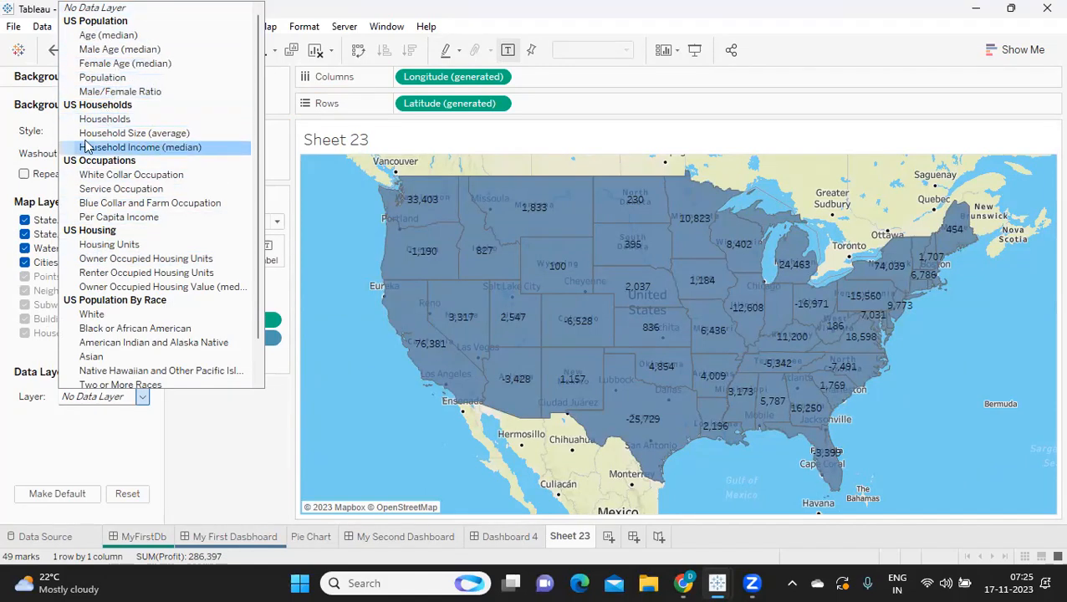
left_click(112, 38)
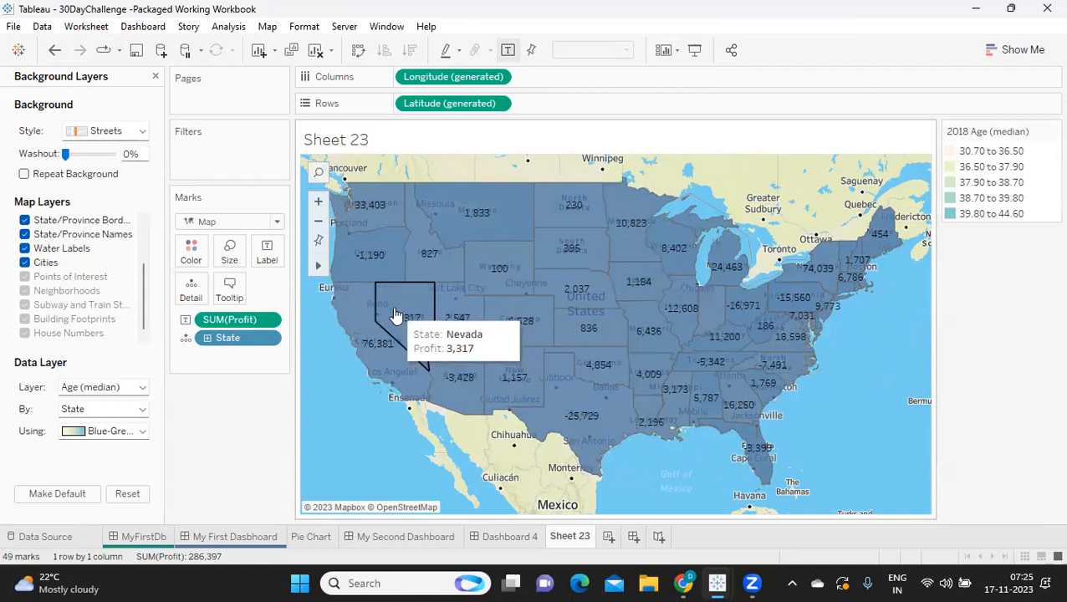
Apply the filled map chart type with Show Me, remove Profit from the marks, and close Show Me.
left_click(1016, 50)
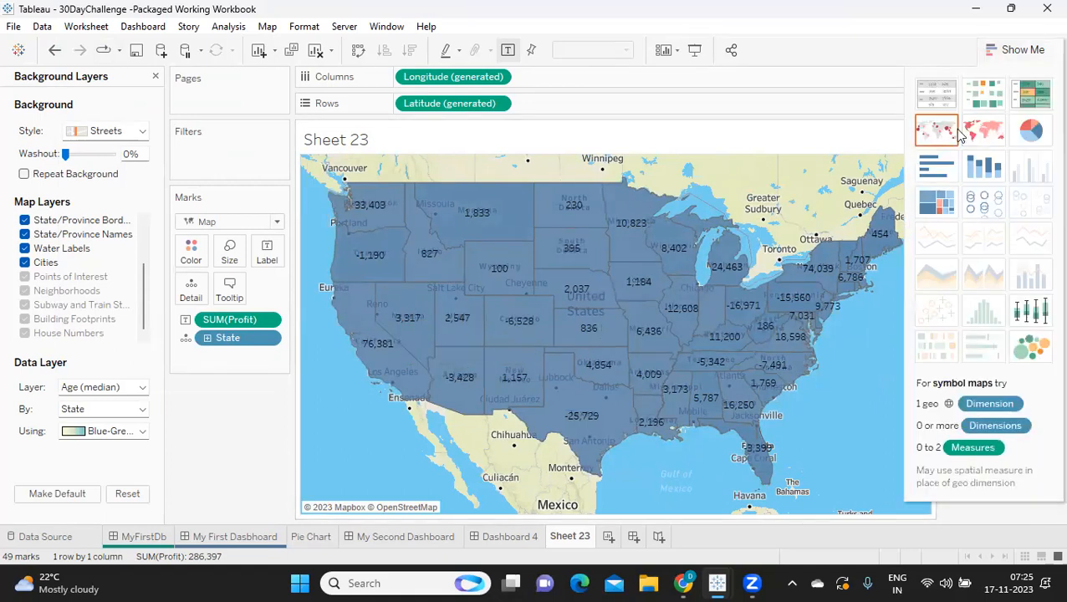
left_click(984, 128)
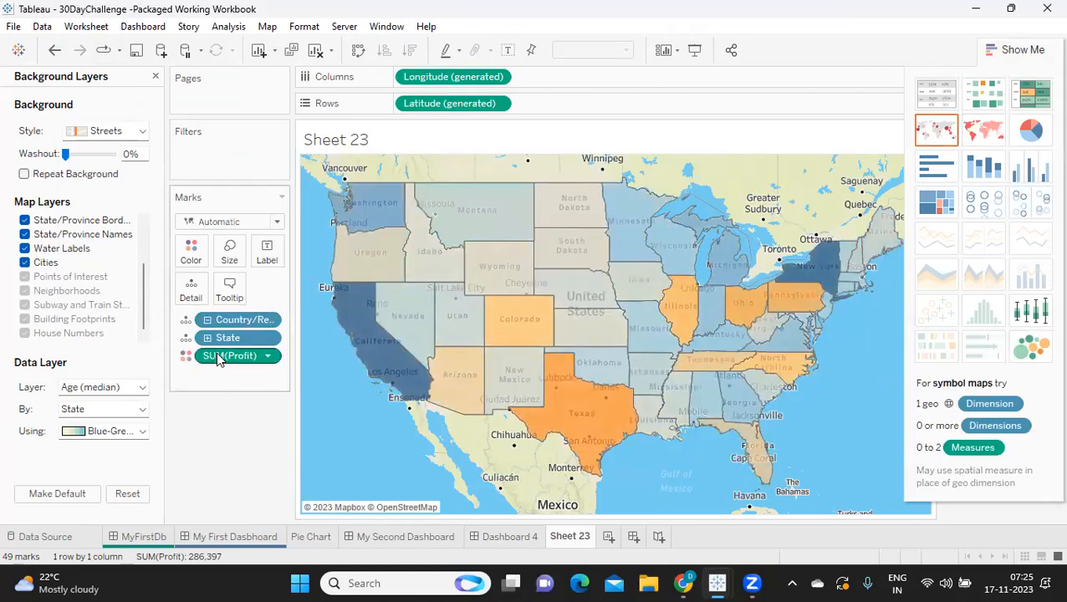
left_click_drag(226, 356, 224, 441)
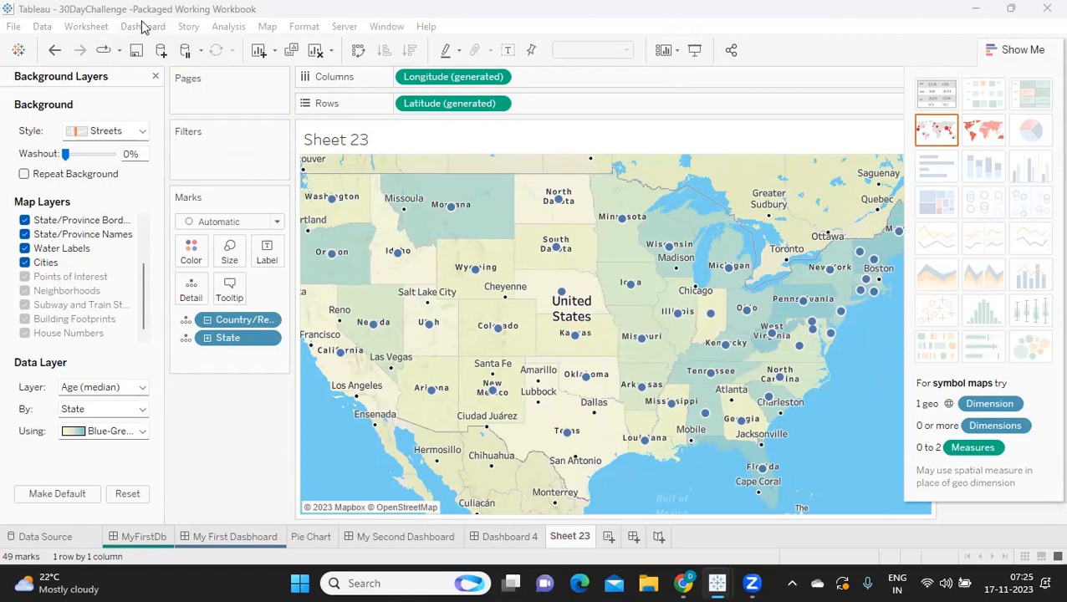
key("ctrl+1")
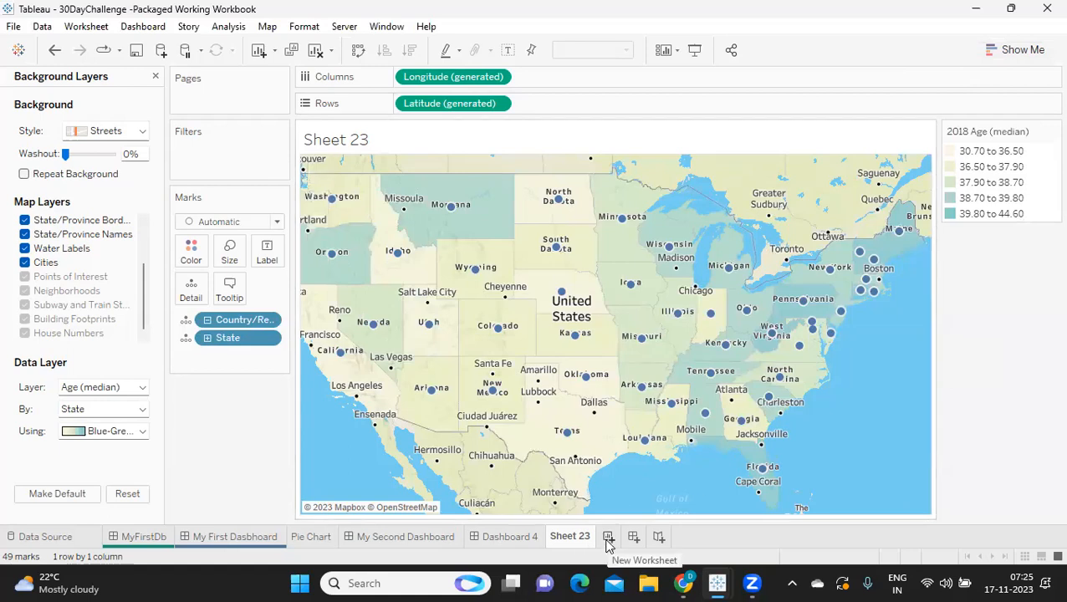
Rename Sheet 23 as Maps and add a new dashboard.
double_click(587, 538)
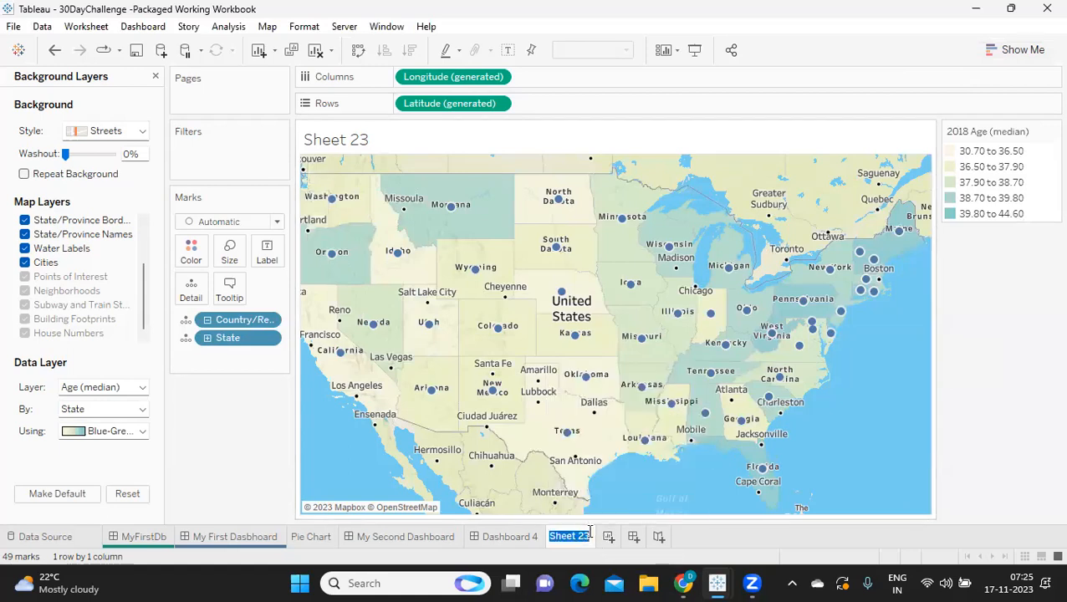
type("Maps")
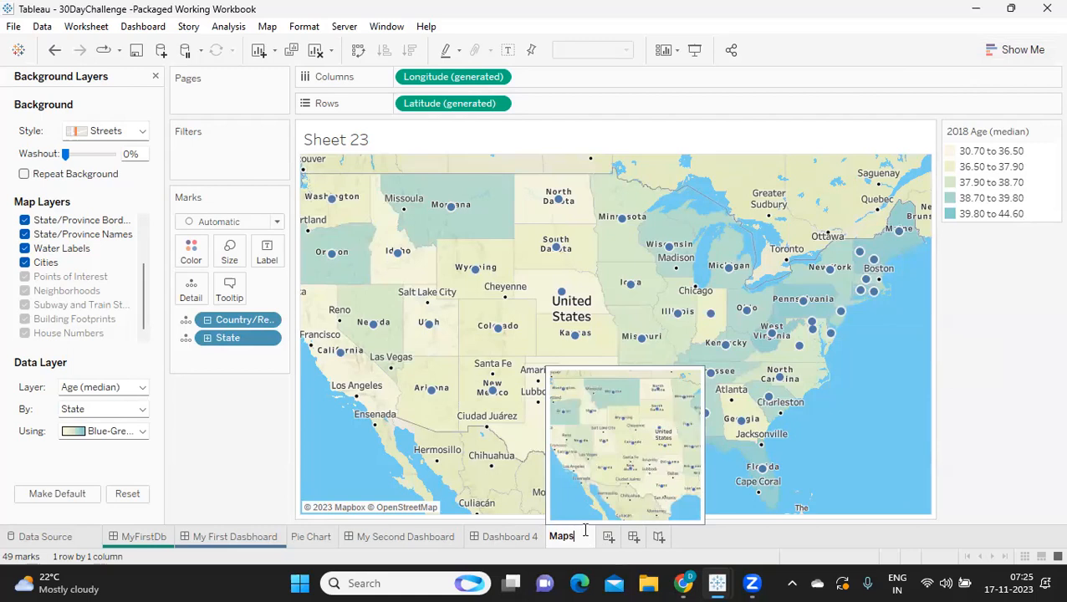
left_click(608, 537)
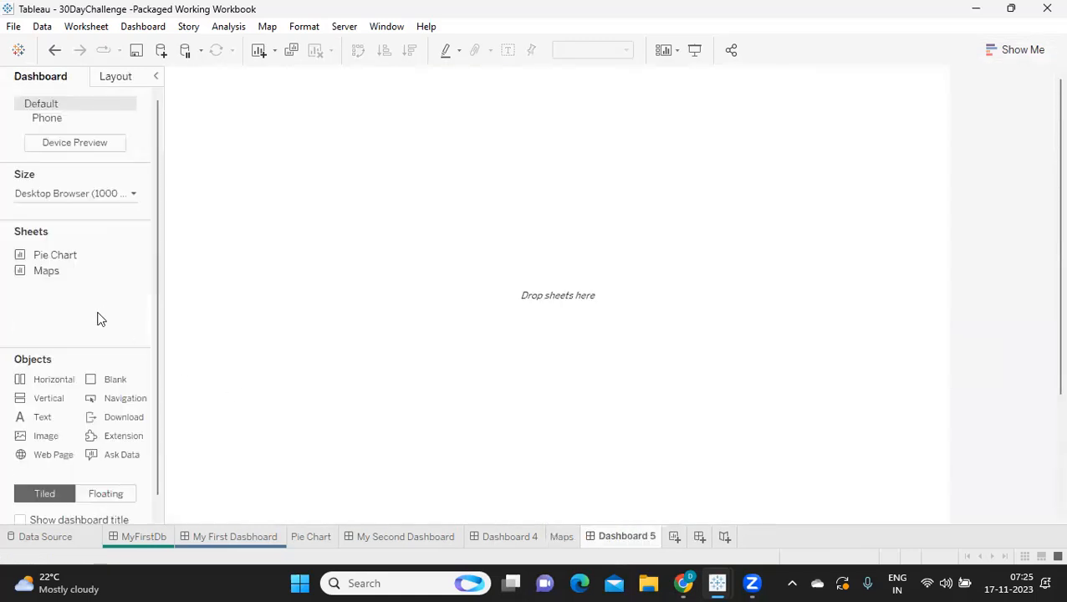
Create a new worksheet plotting Sales in rows against Order Date in columns, with the date set to the discrete Month level.
left_click(674, 539)
scroll(81, 315, "up", 3)
left_click_drag(74, 284, 440, 79)
left_click(93, 127)
type("sa")
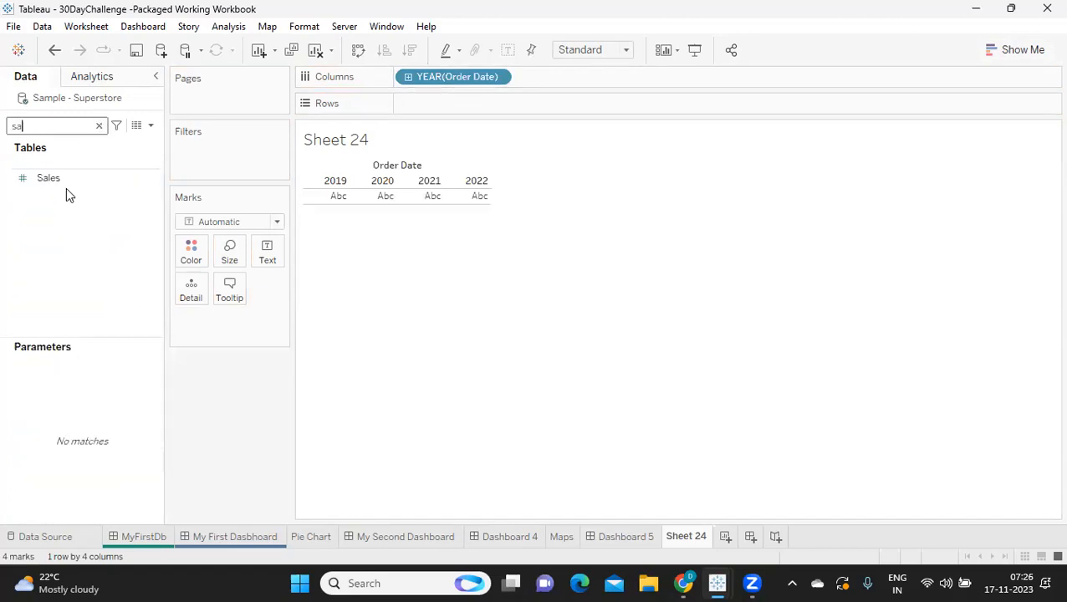
left_click_drag(67, 186, 554, 108)
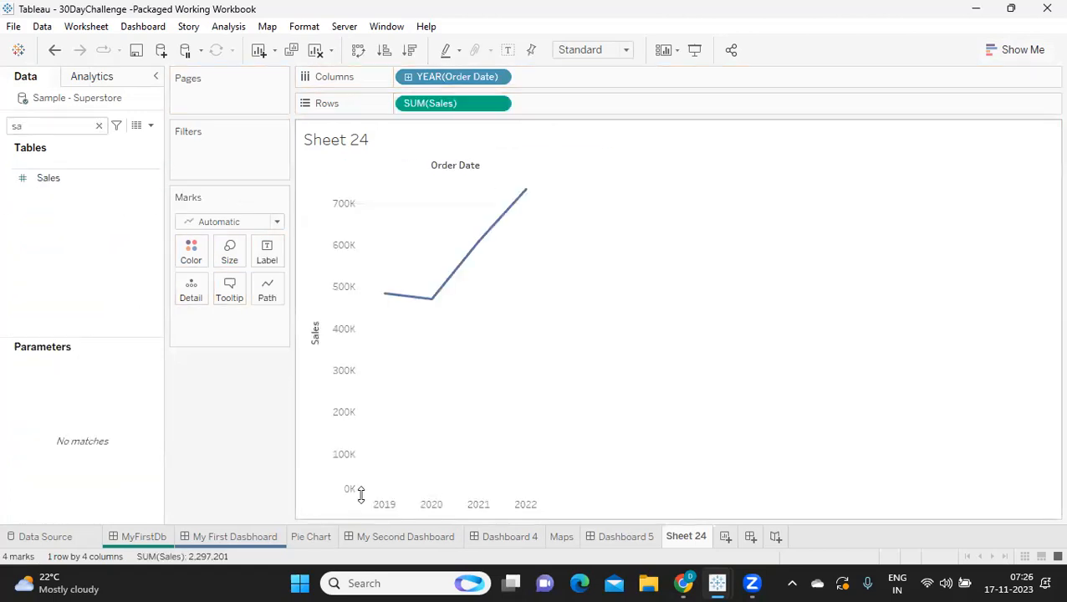
left_click(498, 77)
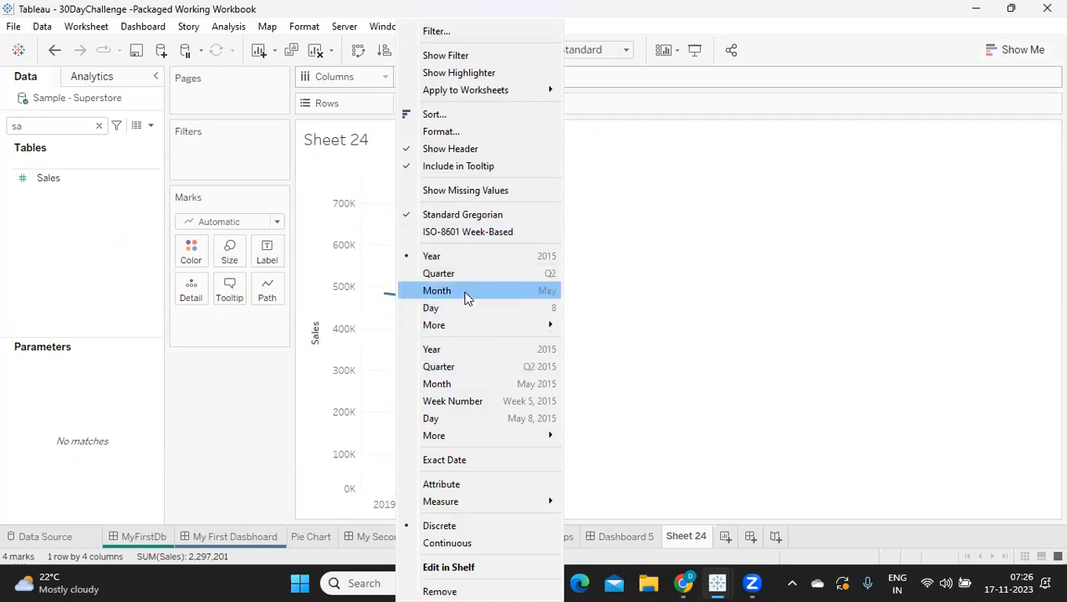
left_click(466, 292)
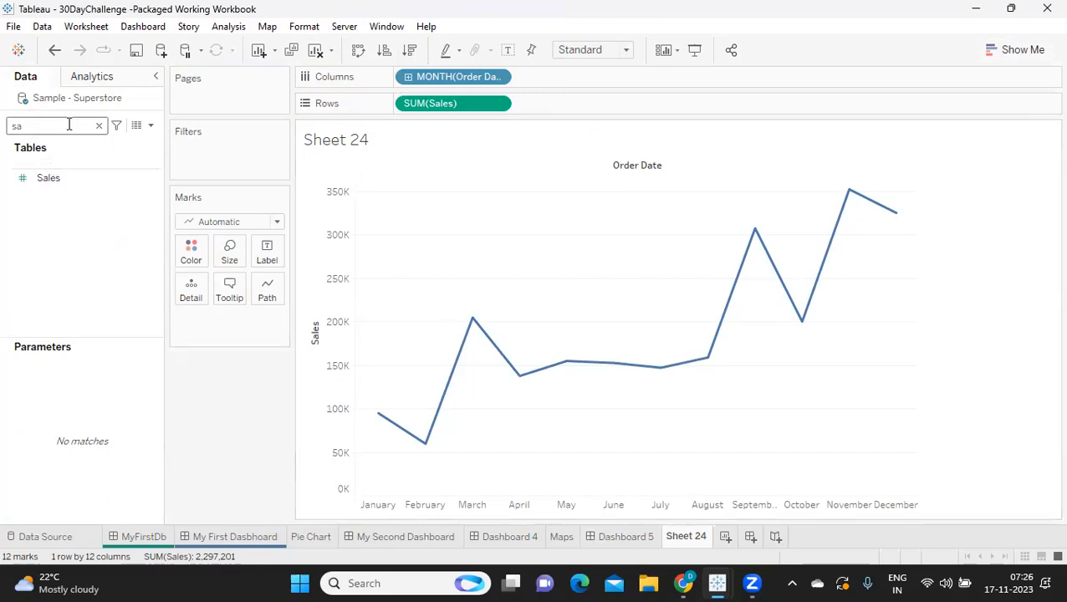
Search the data fields for "pr" and add Profit to the rows ahead of Sales.
key("BackSpace")
key("BackSpace")
type("pr")
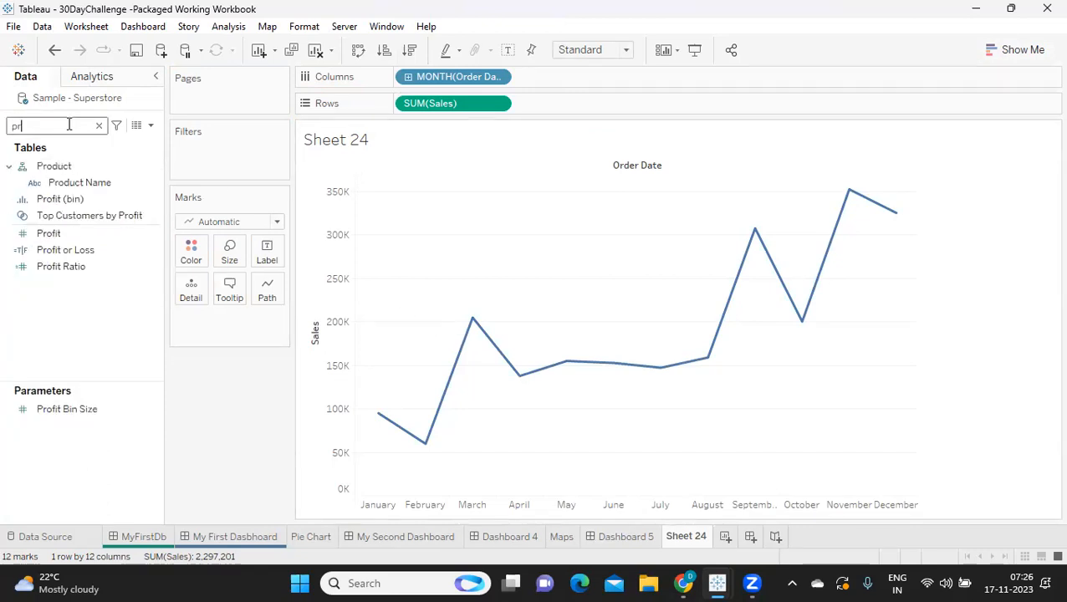
left_click(52, 234)
left_click_drag(57, 243, 405, 110)
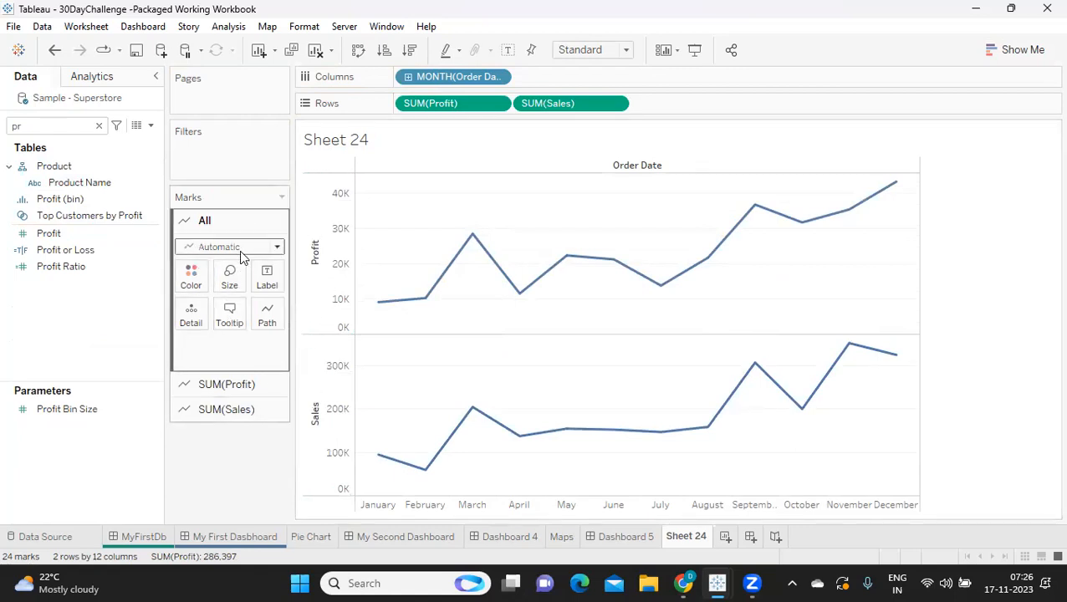
Change the Sales marks to Bar and combine Sales with Profit on a dual axis.
left_click(237, 410)
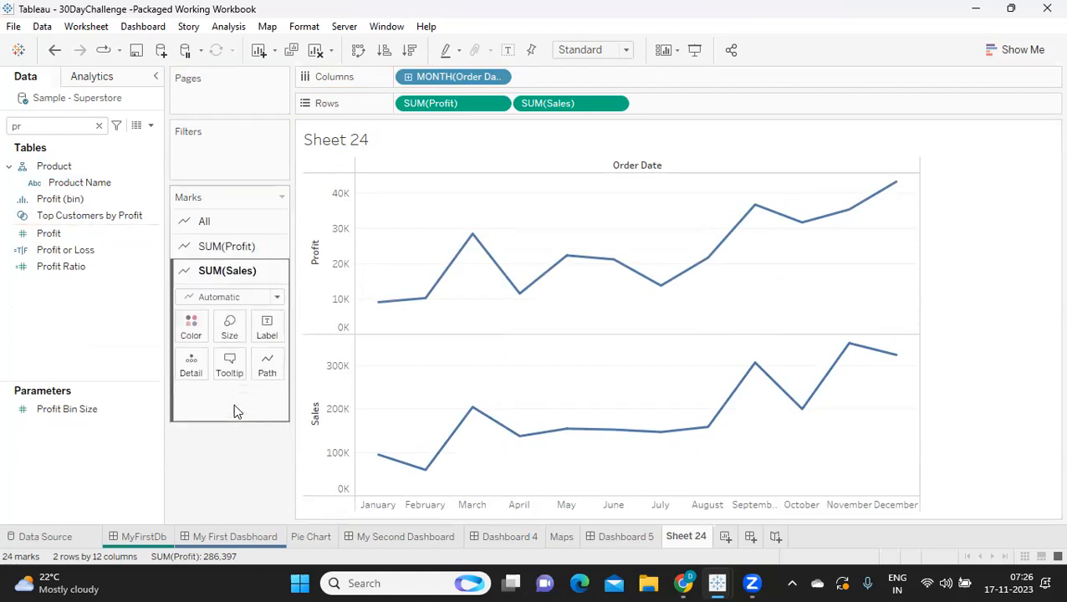
left_click(277, 298)
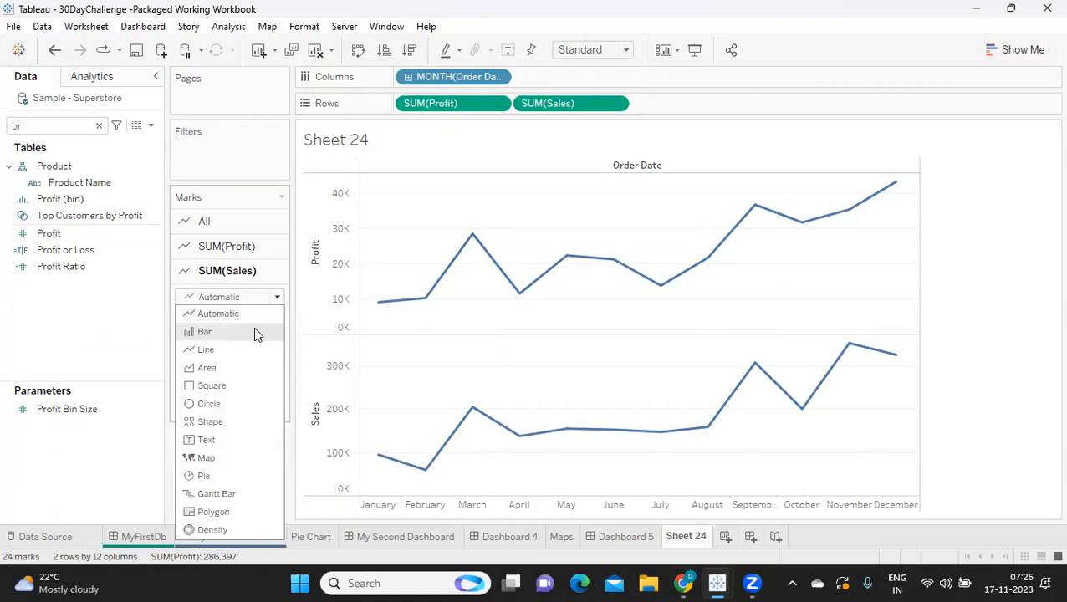
left_click(255, 332)
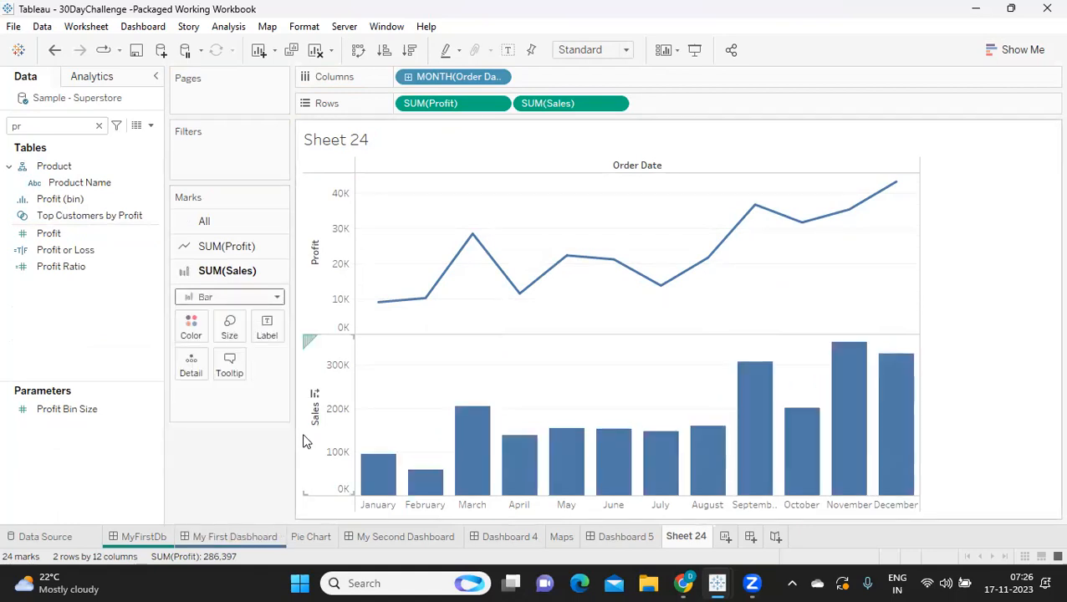
left_click(617, 105)
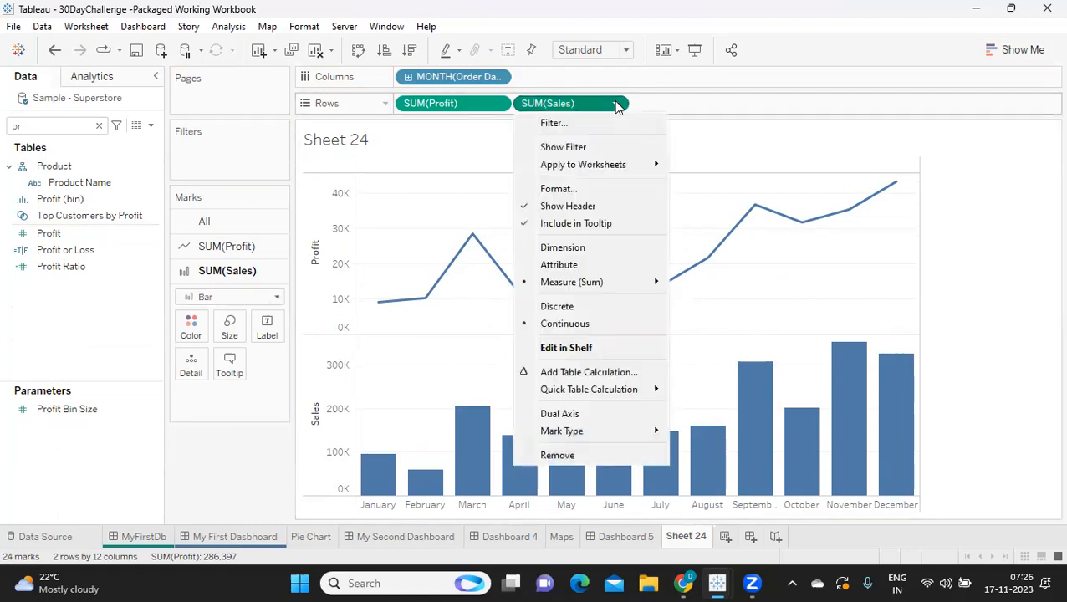
left_click(582, 413)
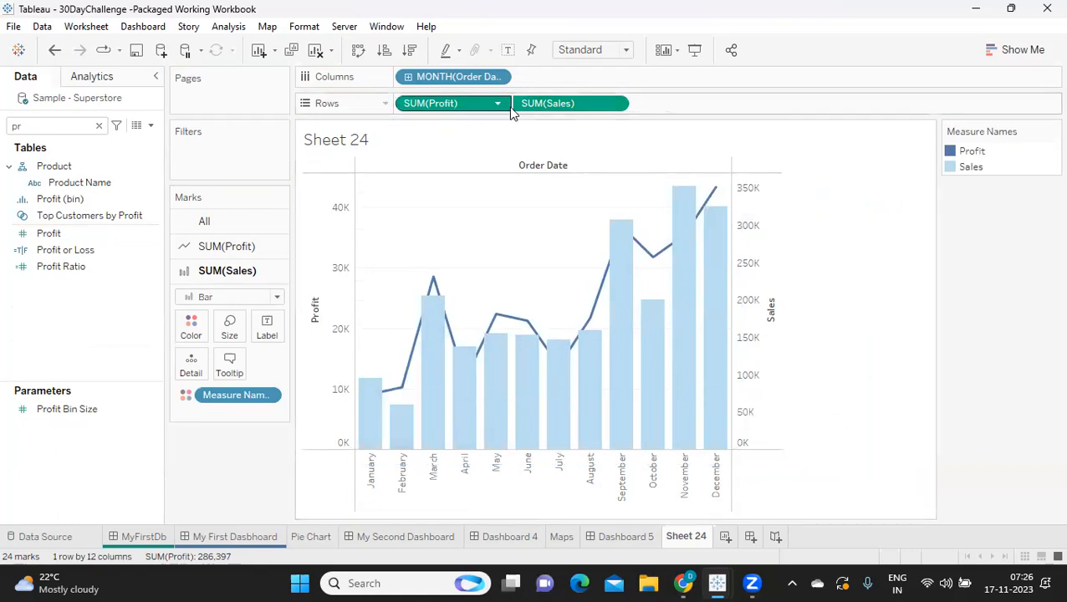
Synchronize the Sales axis with the Profit axis and move Sales above Profit in the Measure Names legend.
right_click(768, 318)
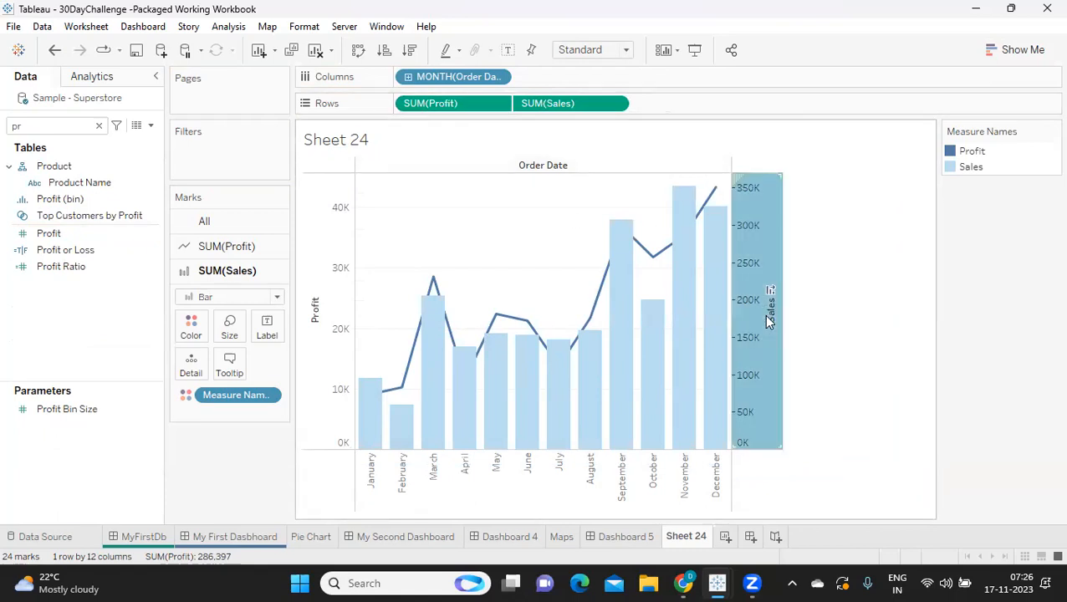
left_click(814, 411)
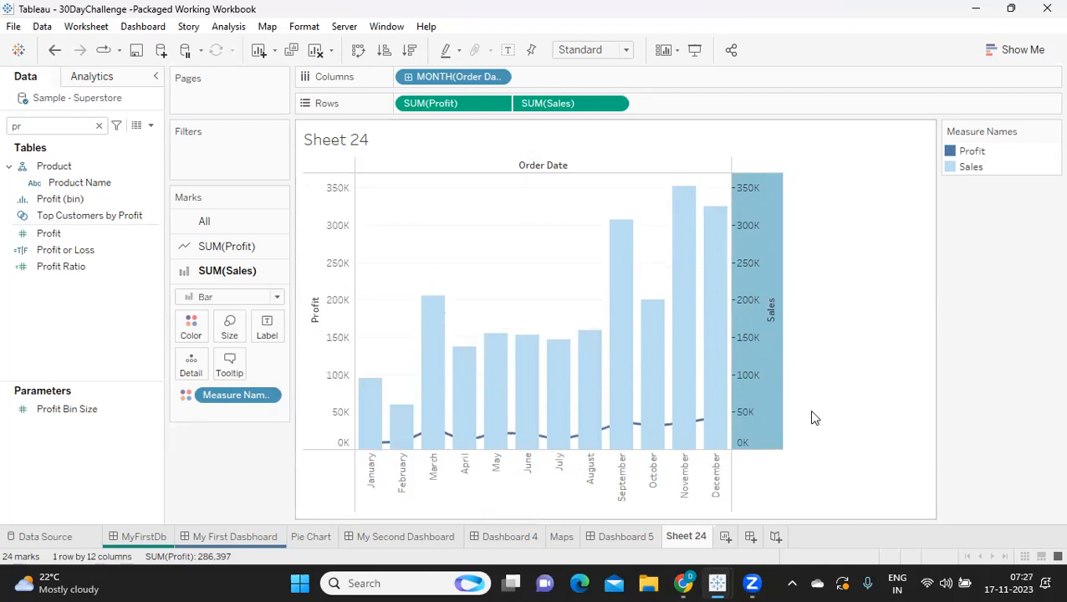
left_click(918, 346)
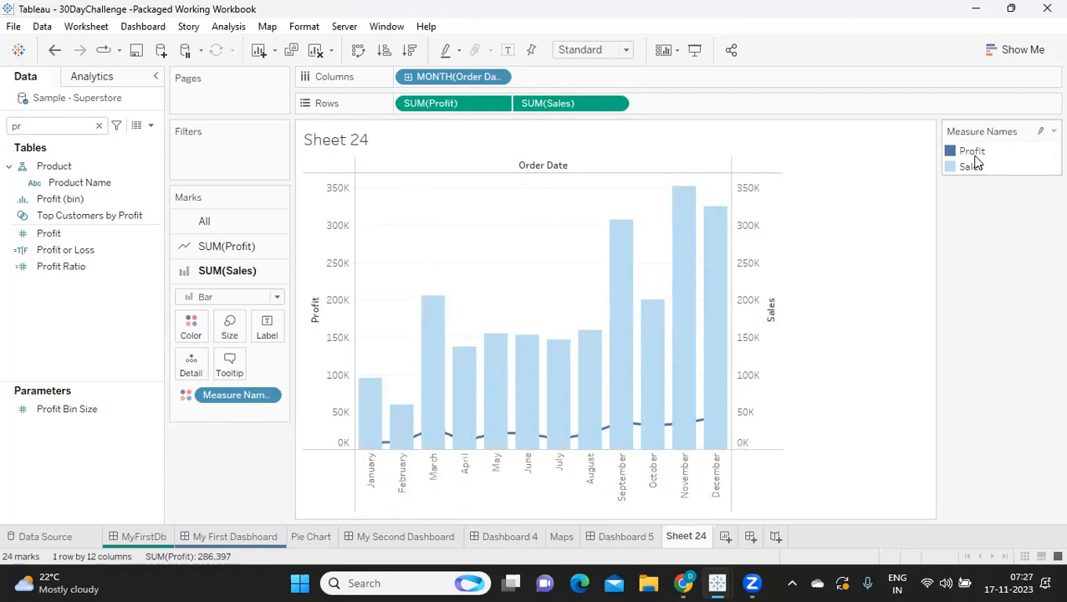
left_click_drag(973, 151, 974, 173)
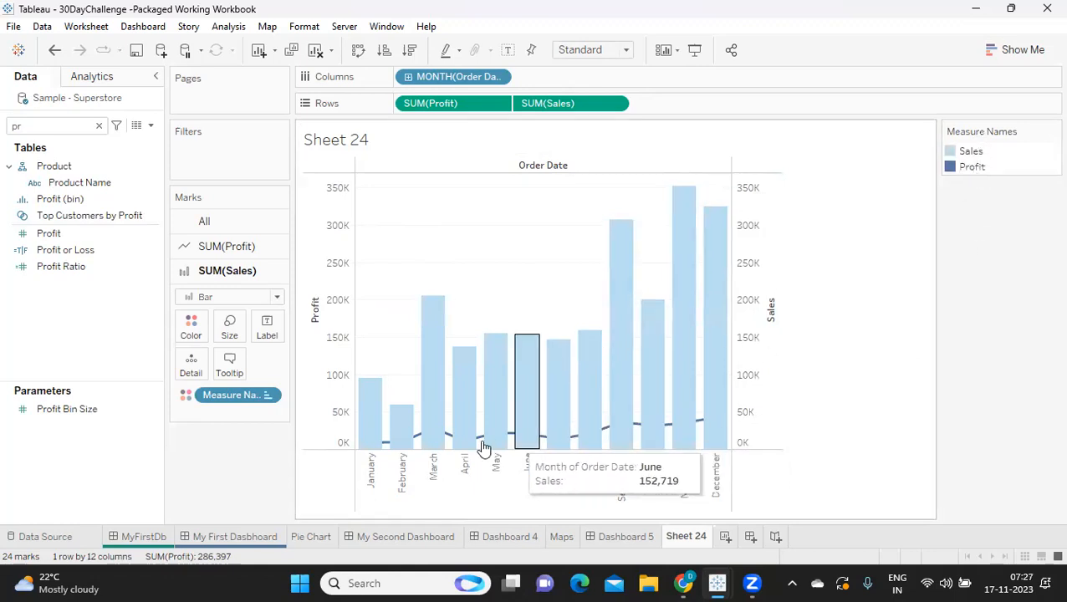
Swap the chart types by setting the Profit marks to Bar and the Sales marks to Line.
left_click(498, 104)
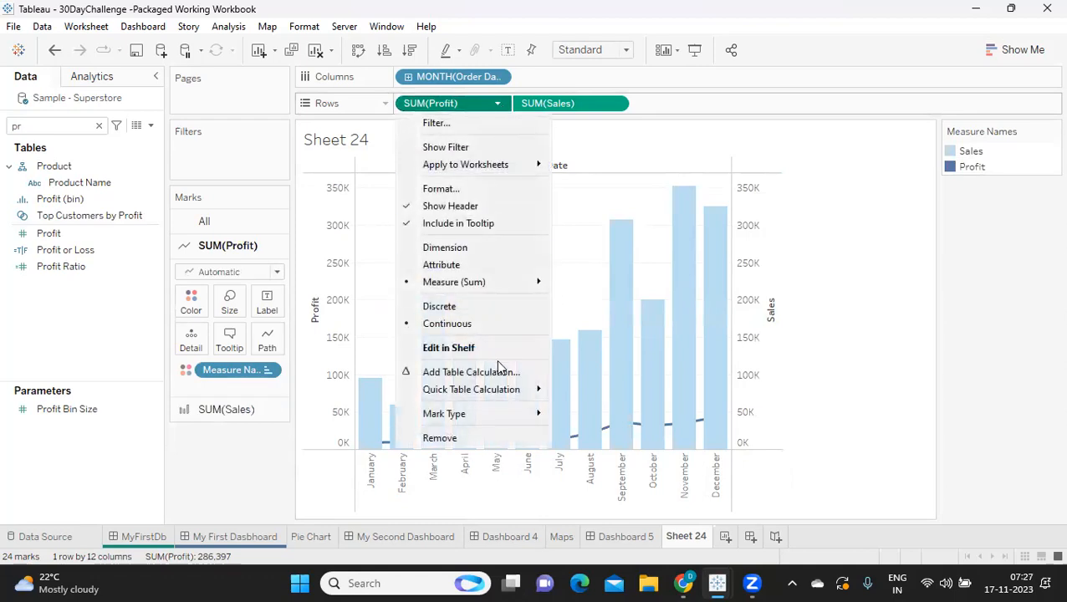
mouse_move(489, 423)
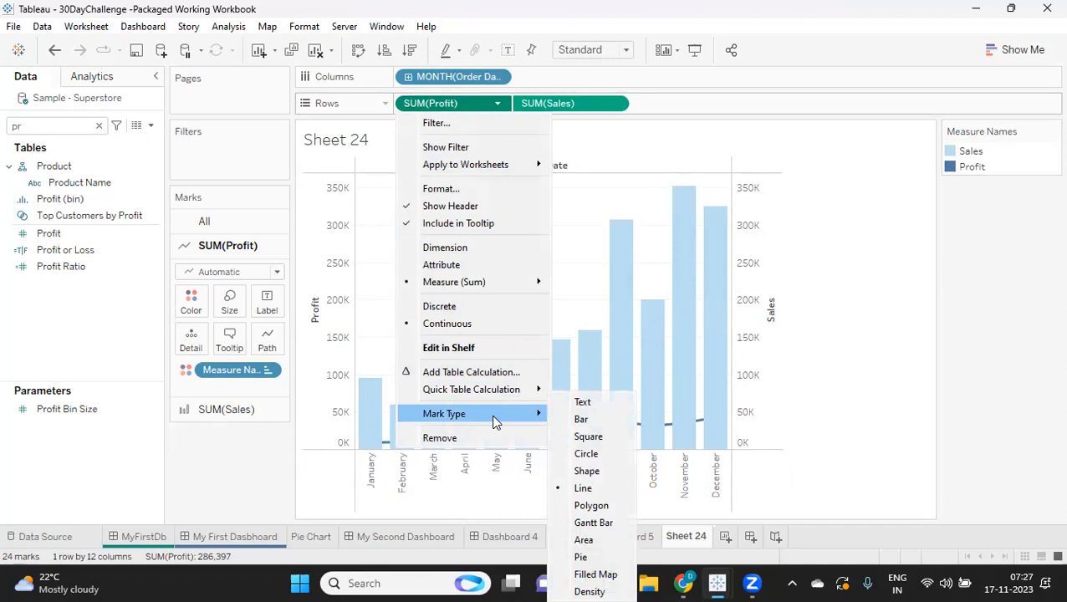
left_click(886, 352)
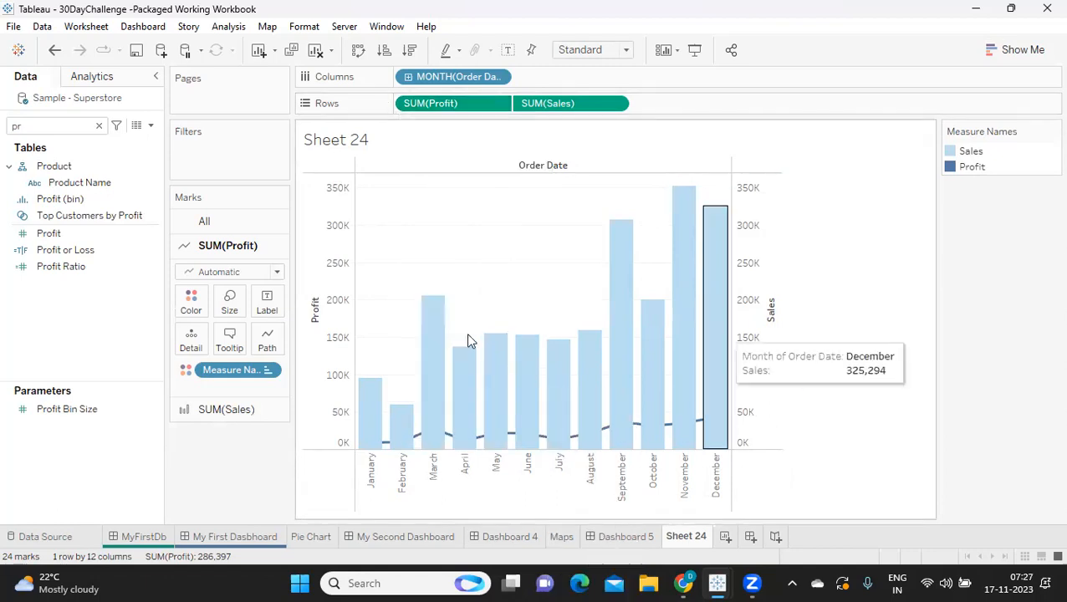
left_click(231, 272)
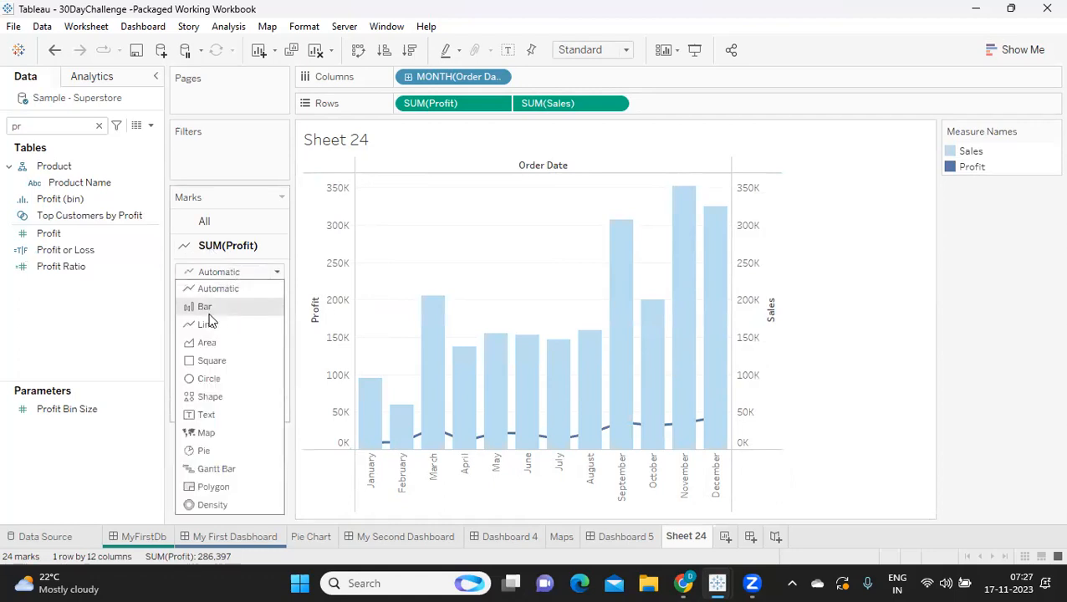
left_click(223, 307)
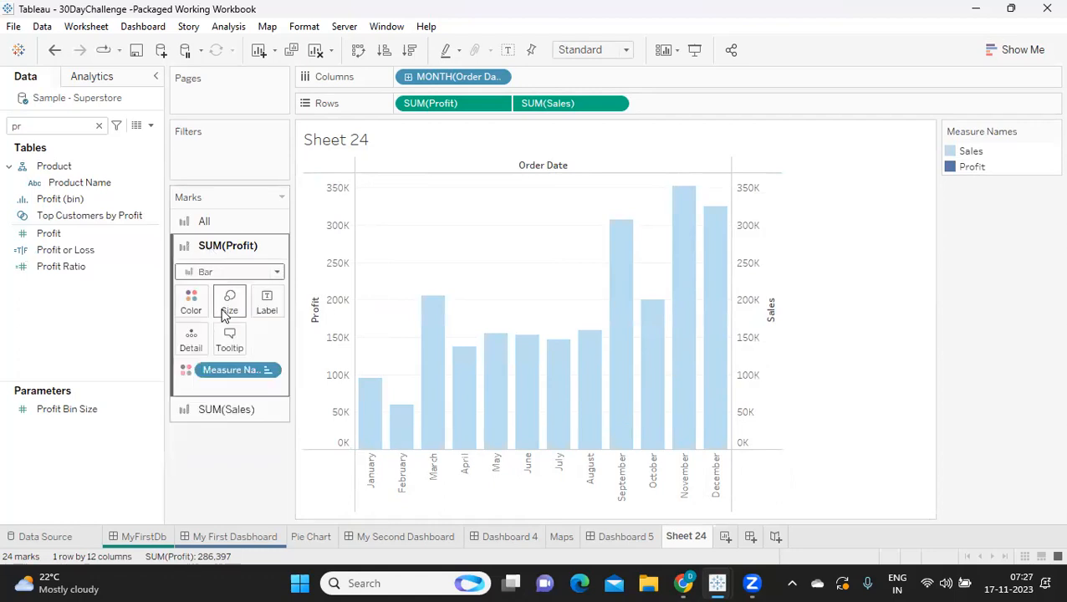
left_click(227, 410)
left_click(230, 302)
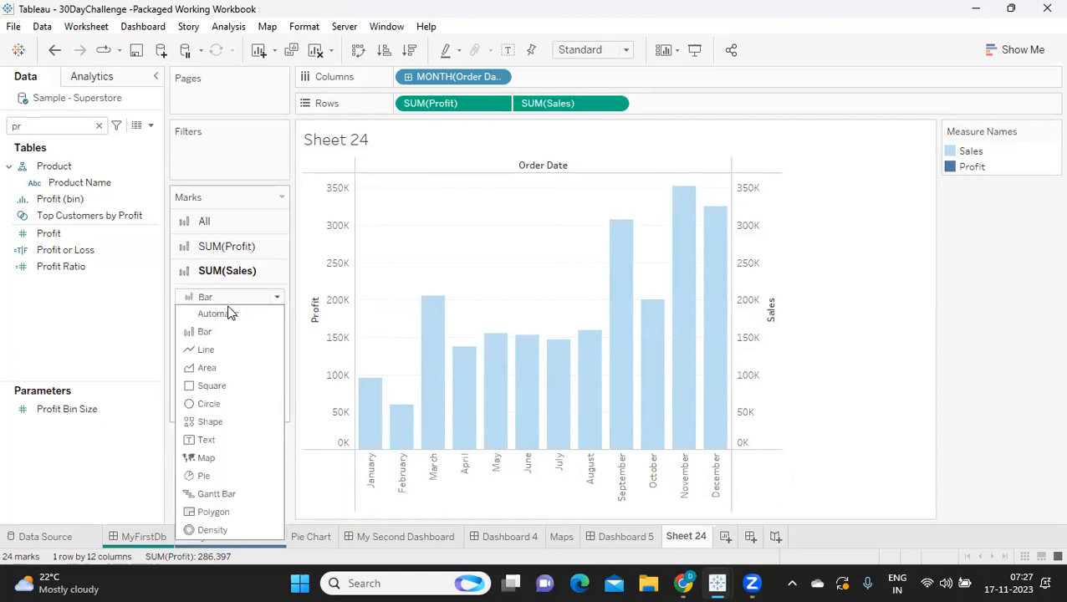
left_click(215, 351)
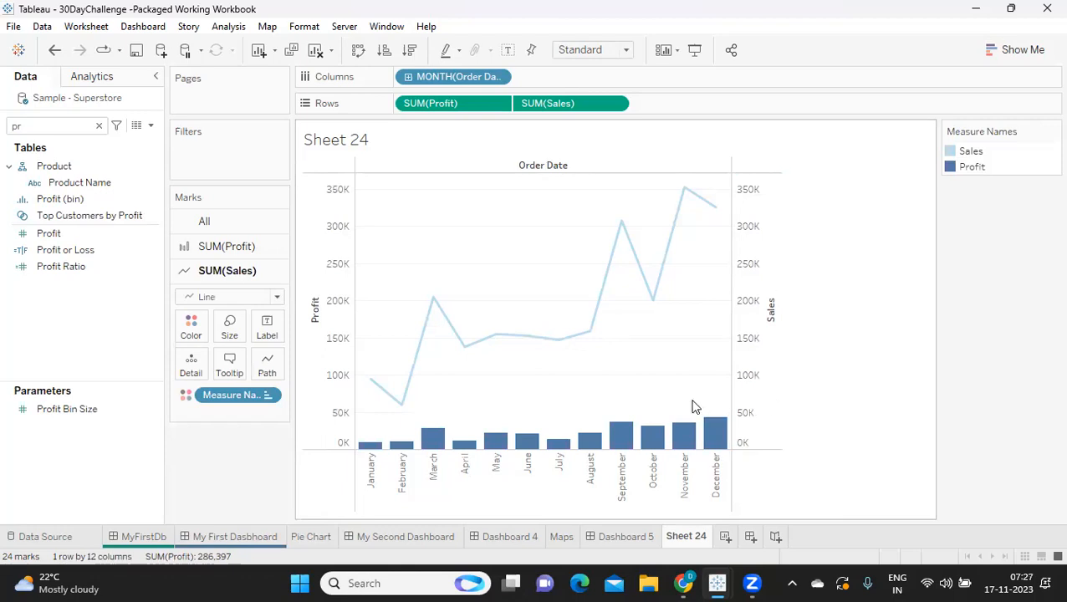
mouse_move(707, 449)
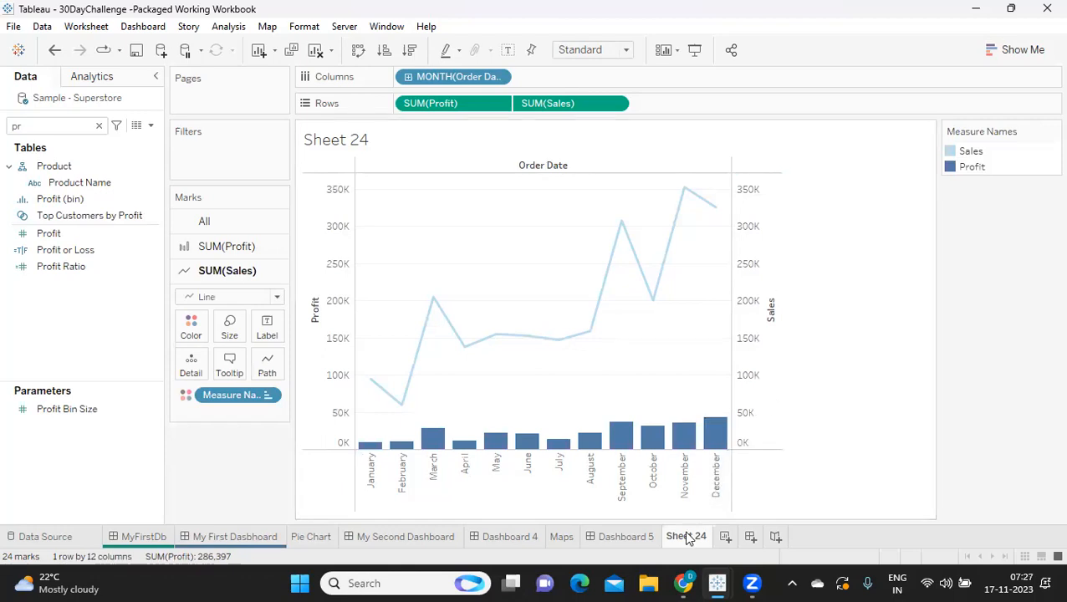
mouse_move(688, 538)
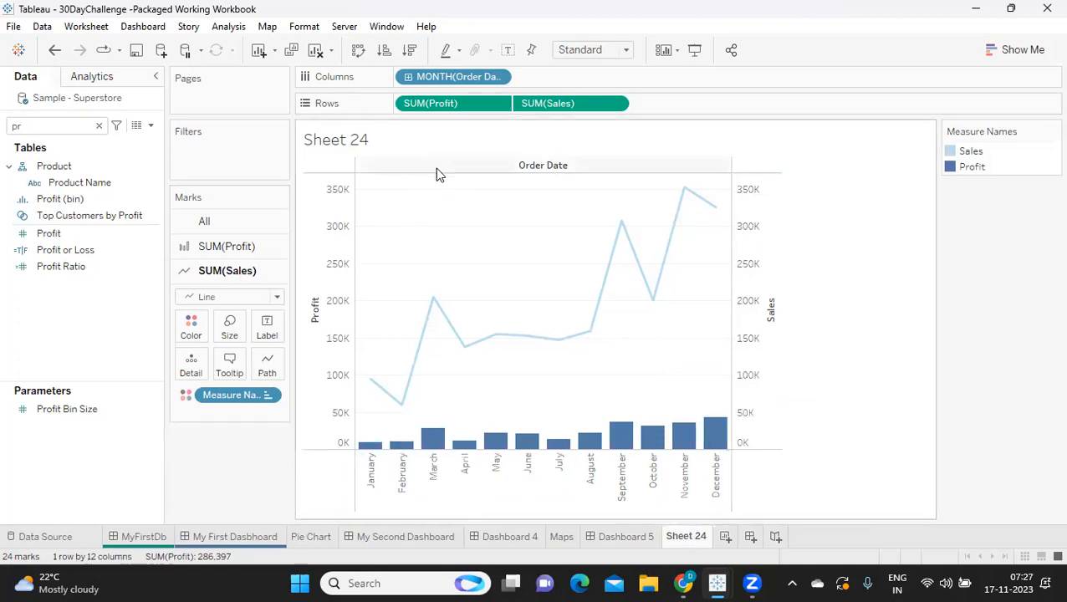
Turn off the dual axis for Sales and set the Profit marks to Line.
left_click(614, 105)
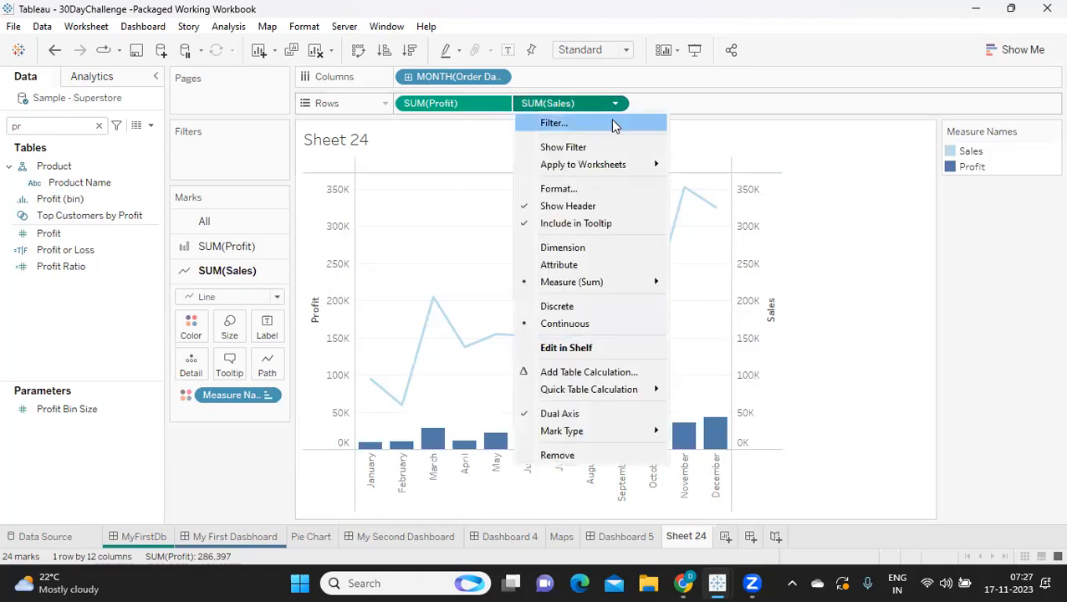
left_click(576, 413)
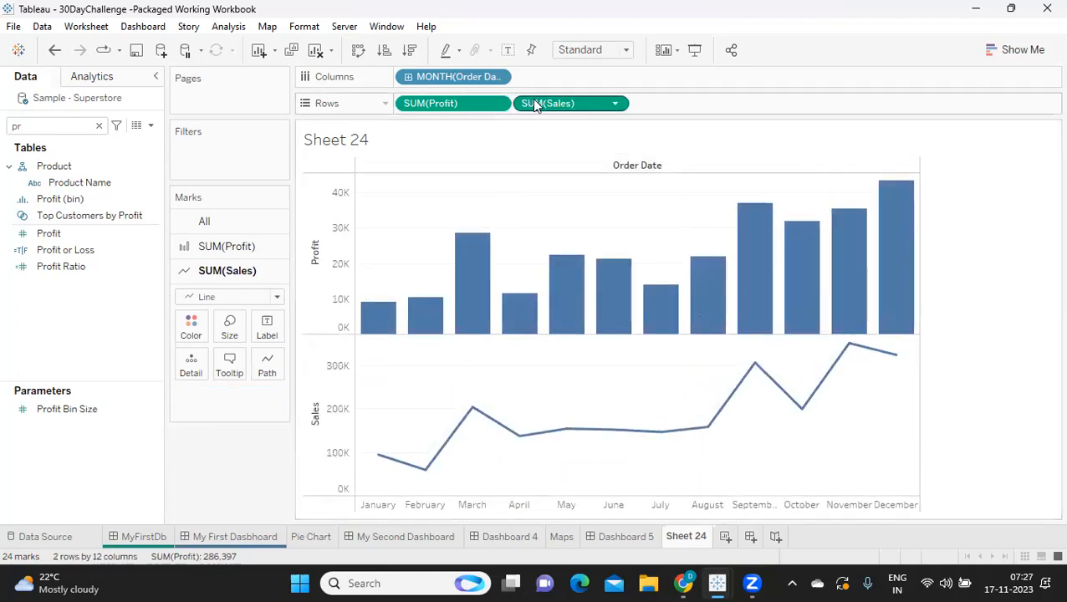
left_click(209, 246)
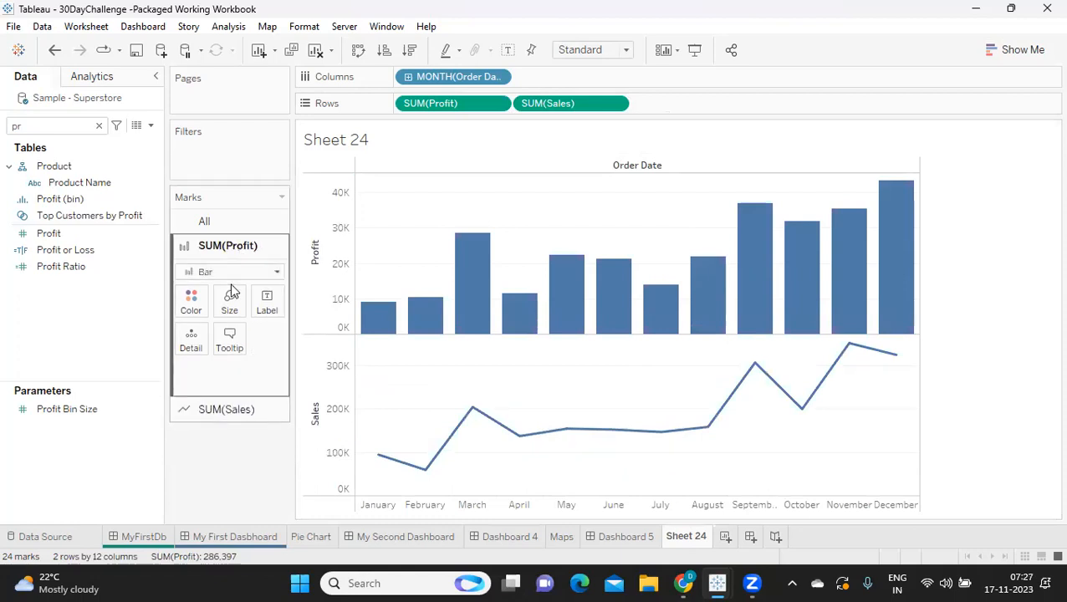
left_click(233, 273)
left_click(238, 323)
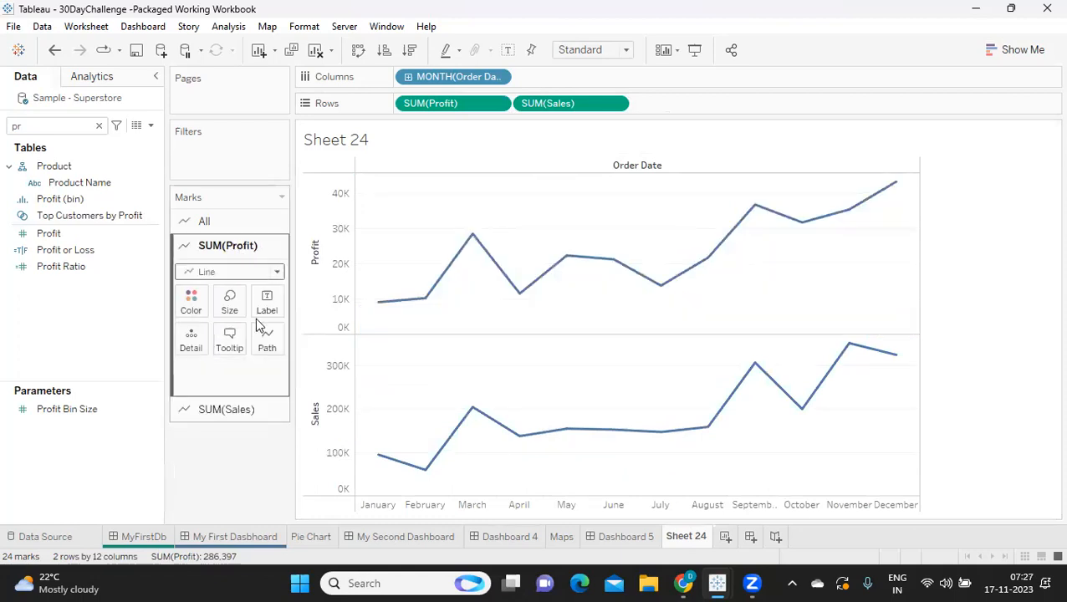
Remove Profit from the rows, search the fields for "ca", and add Category ahead of Sales instead.
left_click_drag(454, 115, 239, 490)
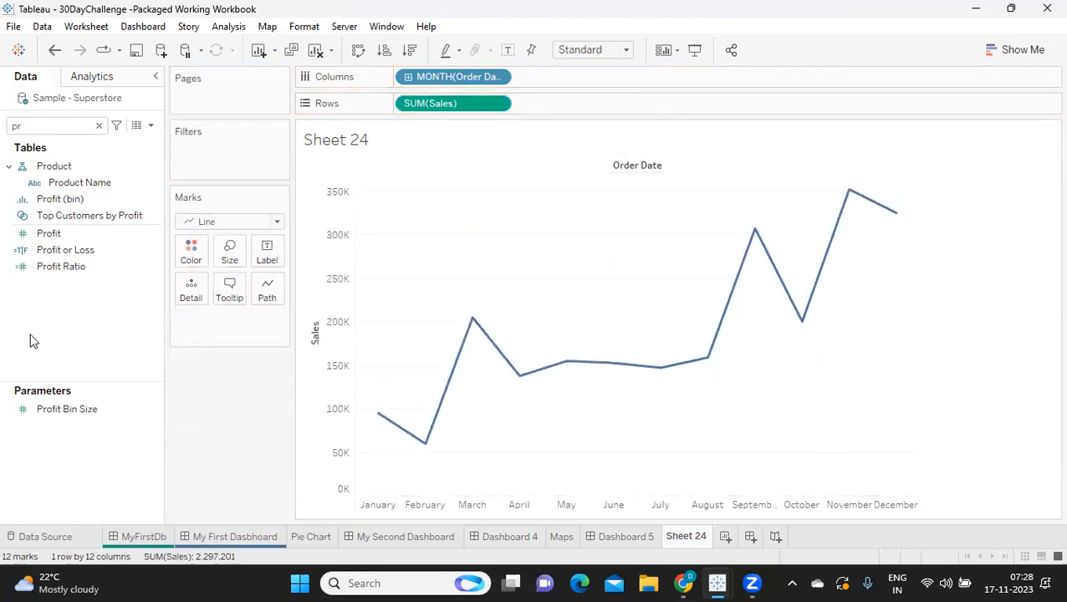
left_click(69, 126)
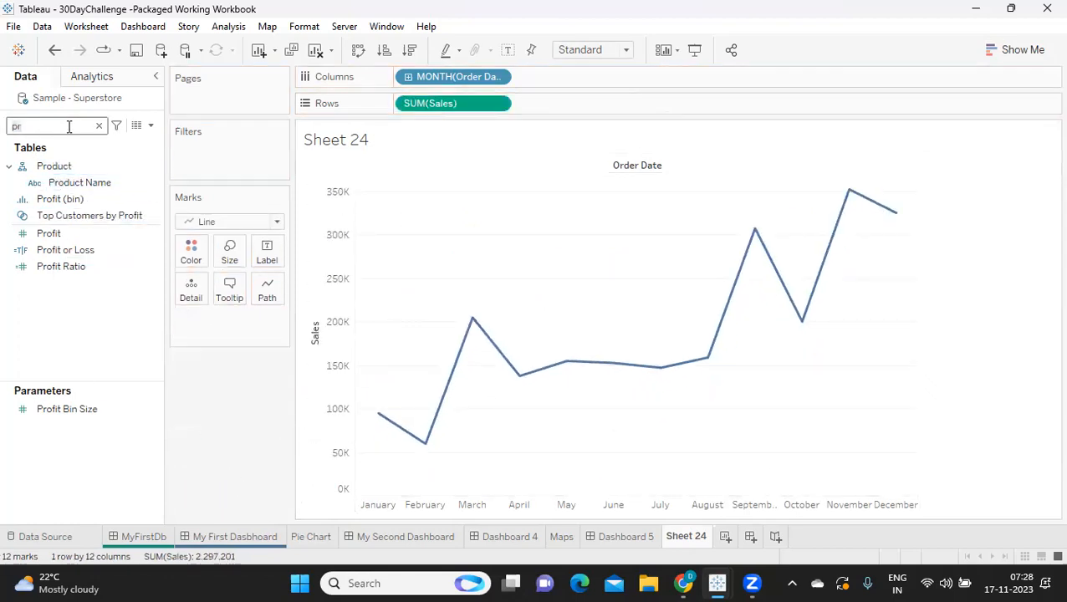
key("BackSpace")
key("BackSpace")
type("ca")
left_click_drag(73, 200, 395, 112)
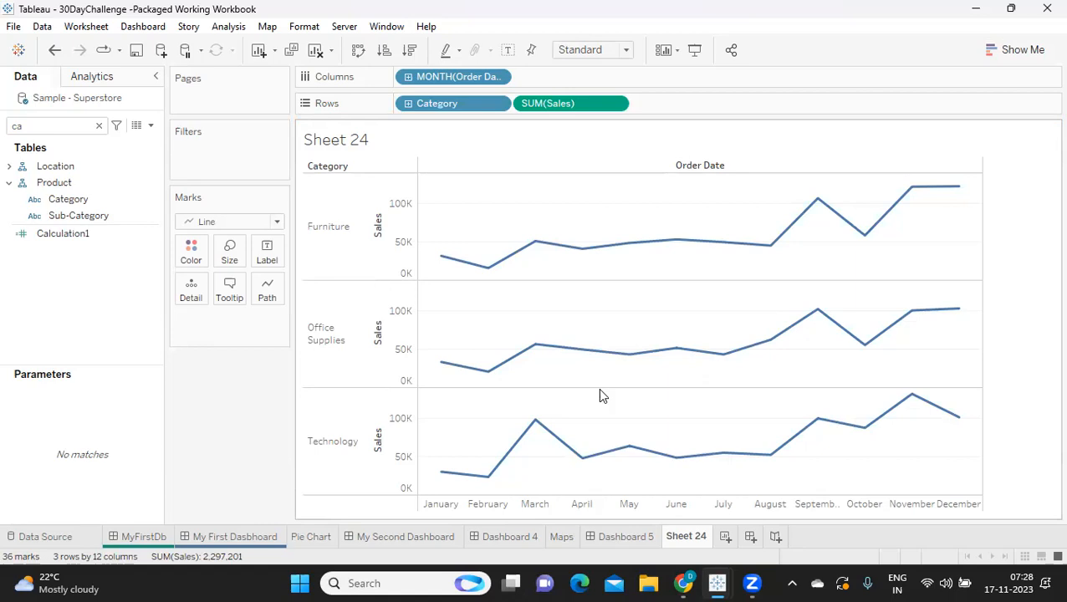
Show mark labels on the Sales lines for only the Min/Max values.
left_click(276, 250)
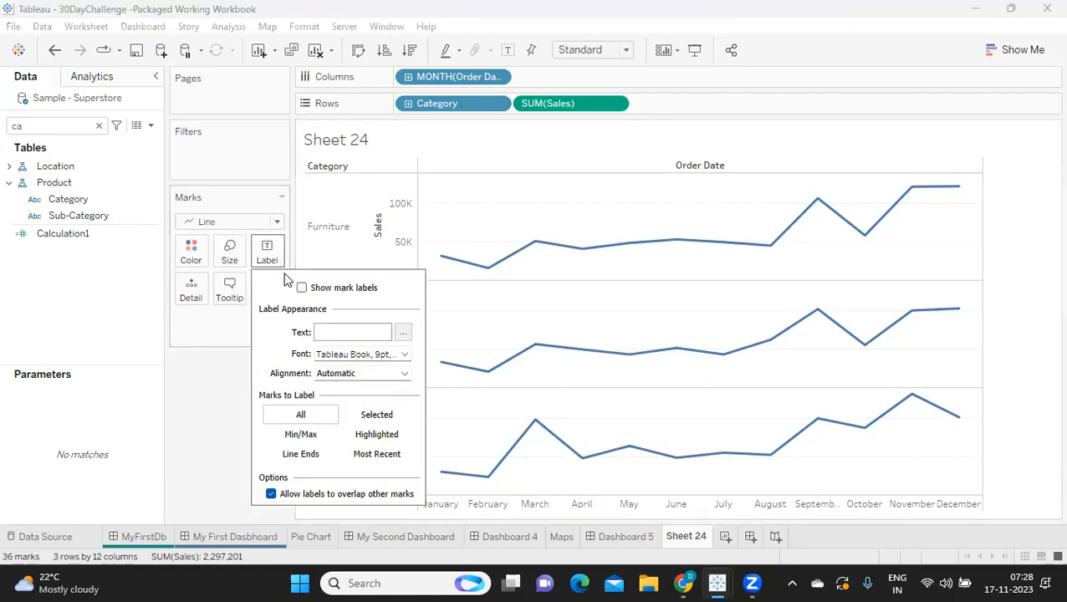
left_click(302, 436)
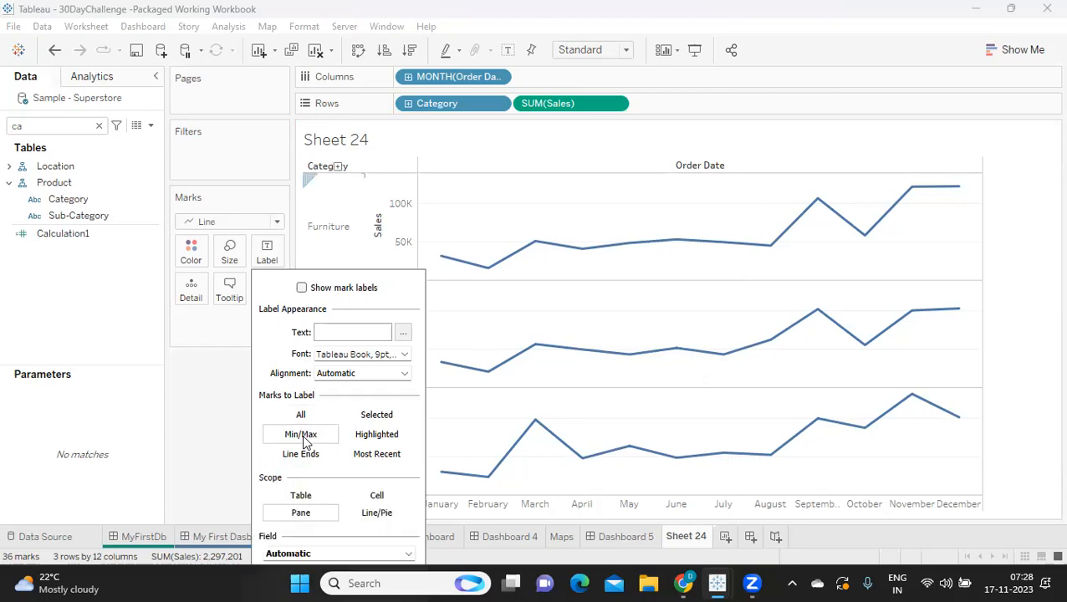
left_click(301, 289)
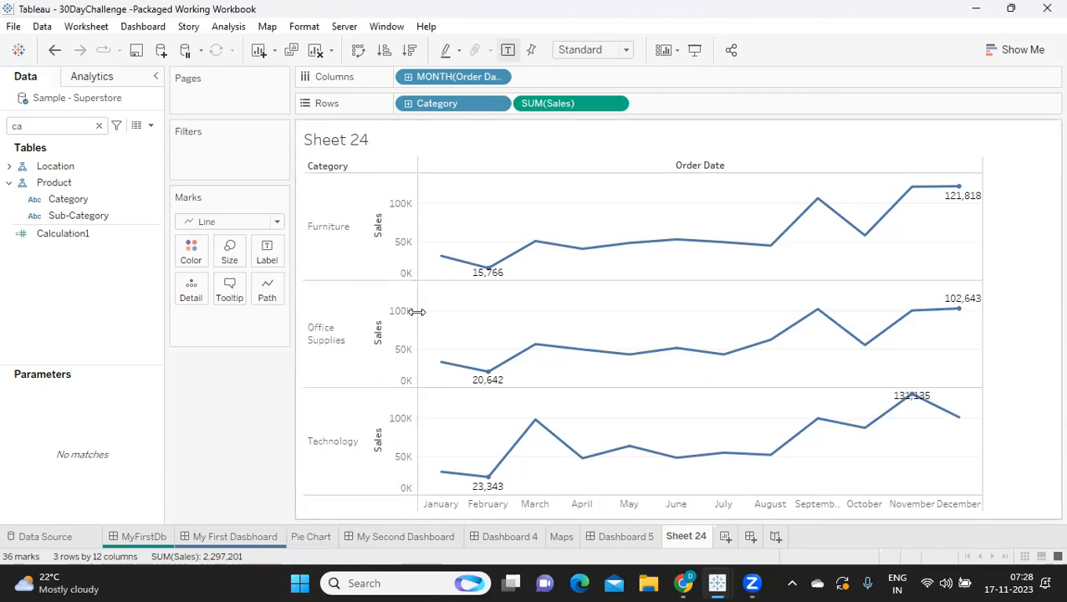
mouse_move(482, 274)
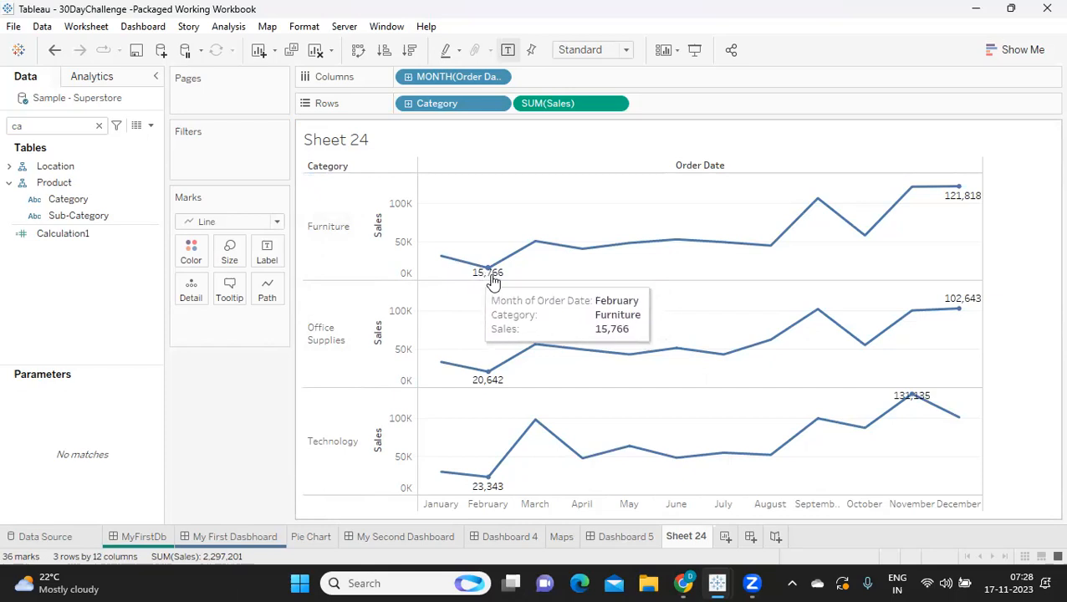
mouse_move(960, 192)
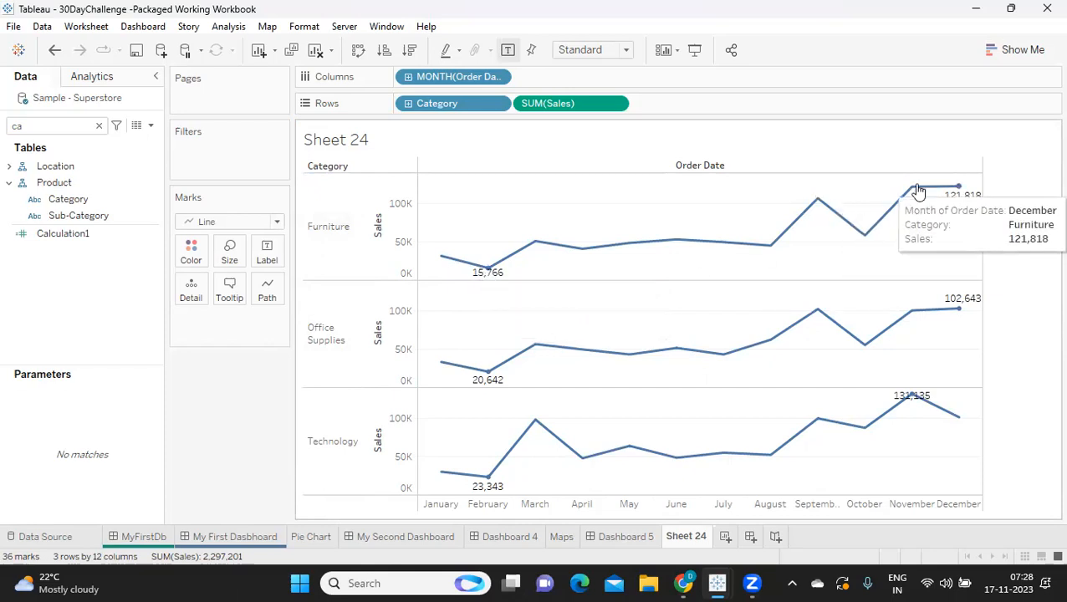
mouse_move(487, 381)
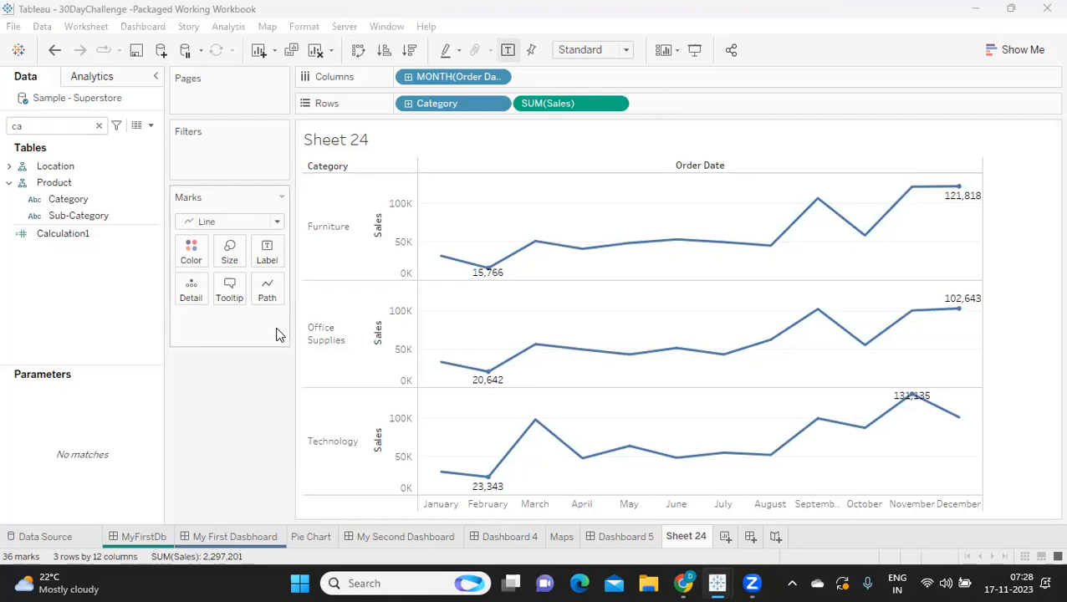
Rename the Sheet 24 worksheet as "Multiple Line chart".
double_click(689, 538)
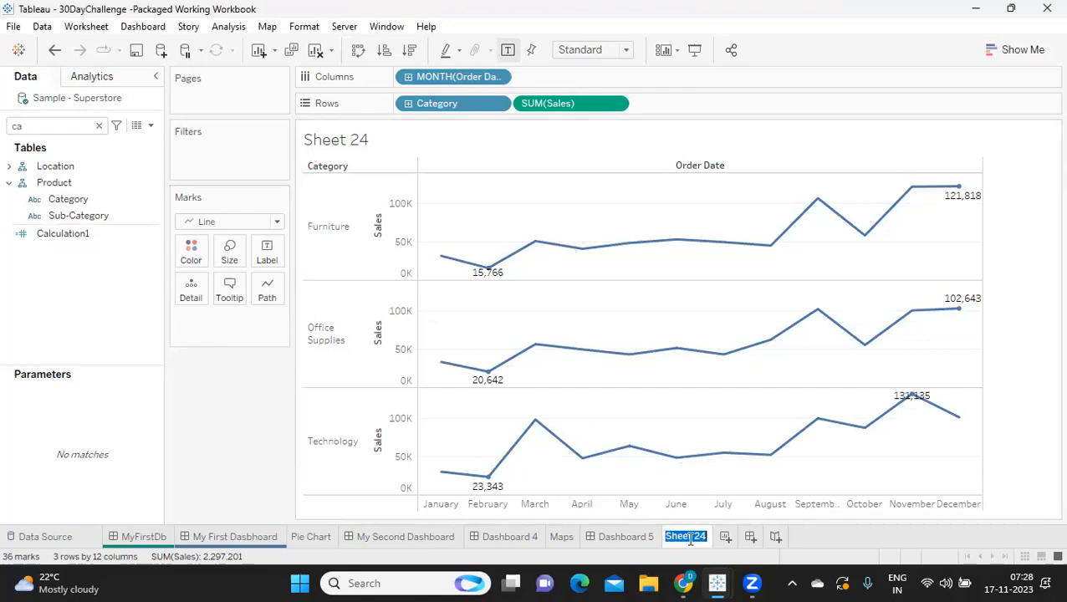
key("BackSpace")
type("Multiple")
key("Return")
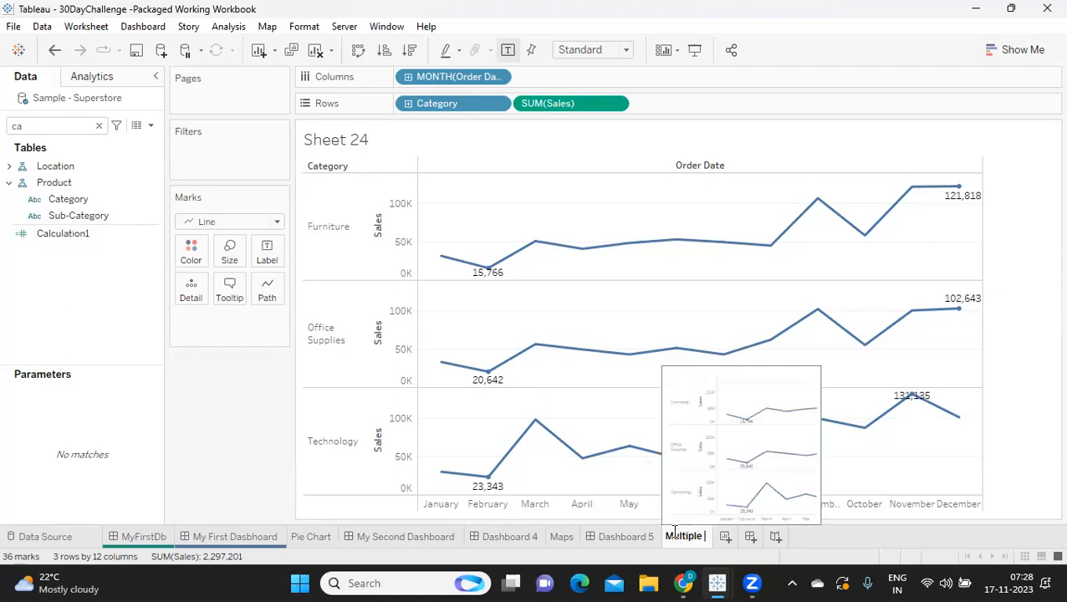
type("Line chart")
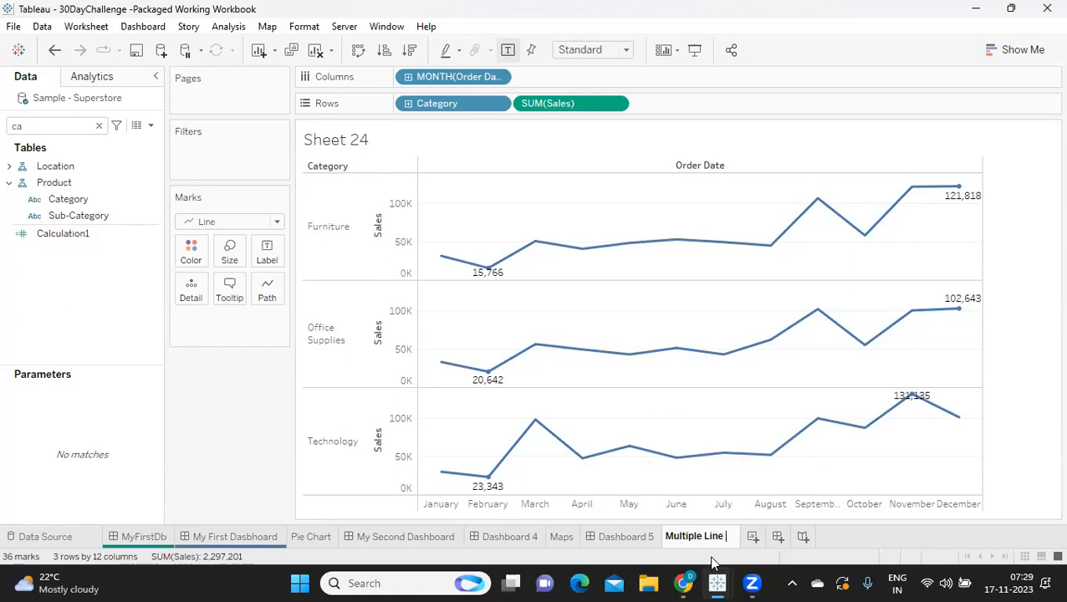
key("Return")
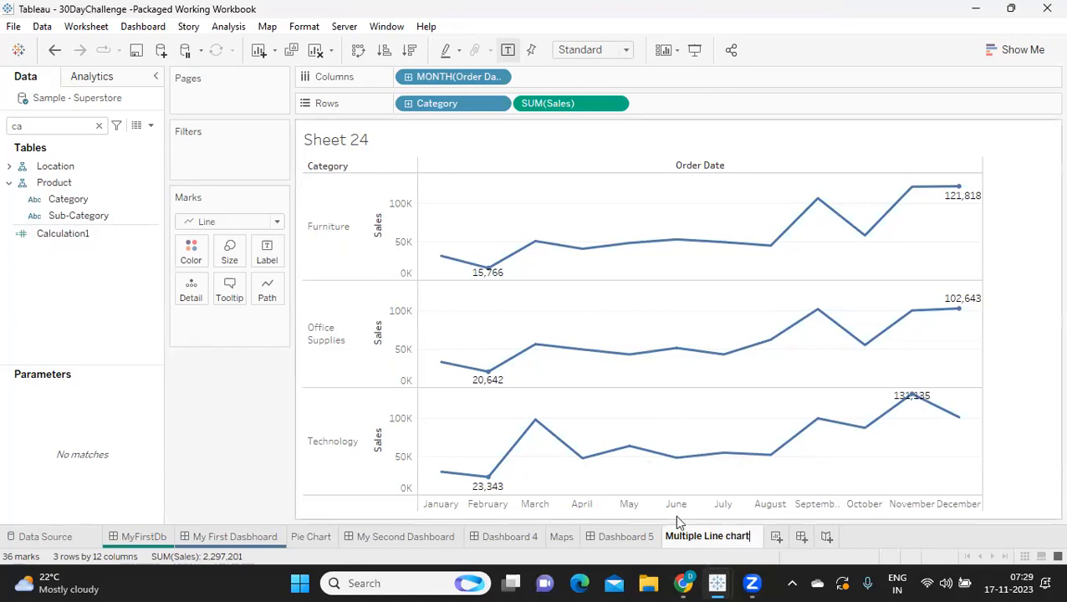
Create a new worksheet, search the fields for "re", and place Region on the columns.
mouse_move(718, 583)
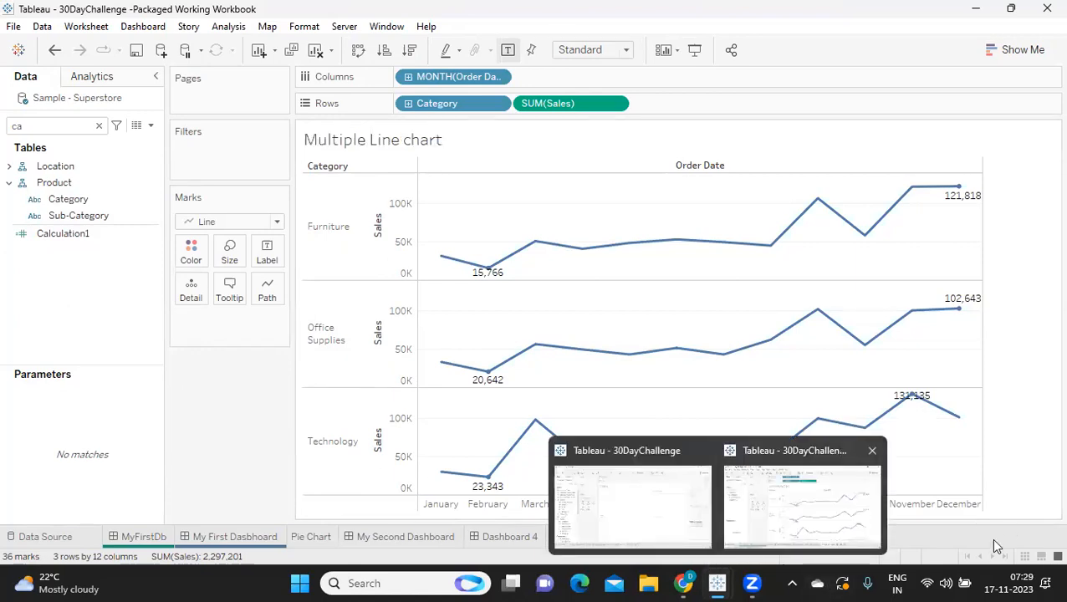
left_click(769, 538)
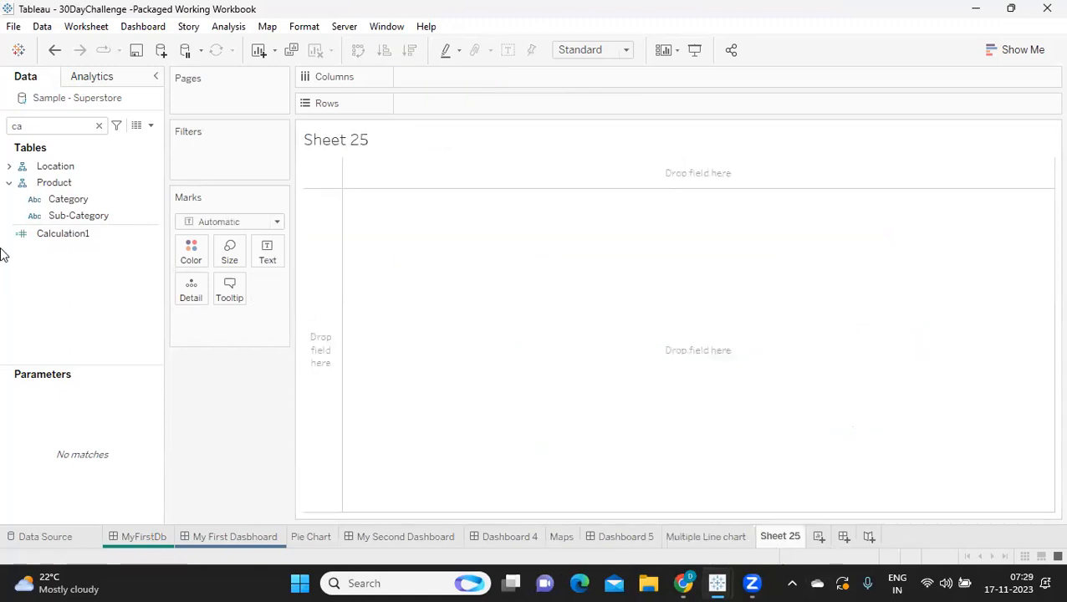
left_click(99, 126)
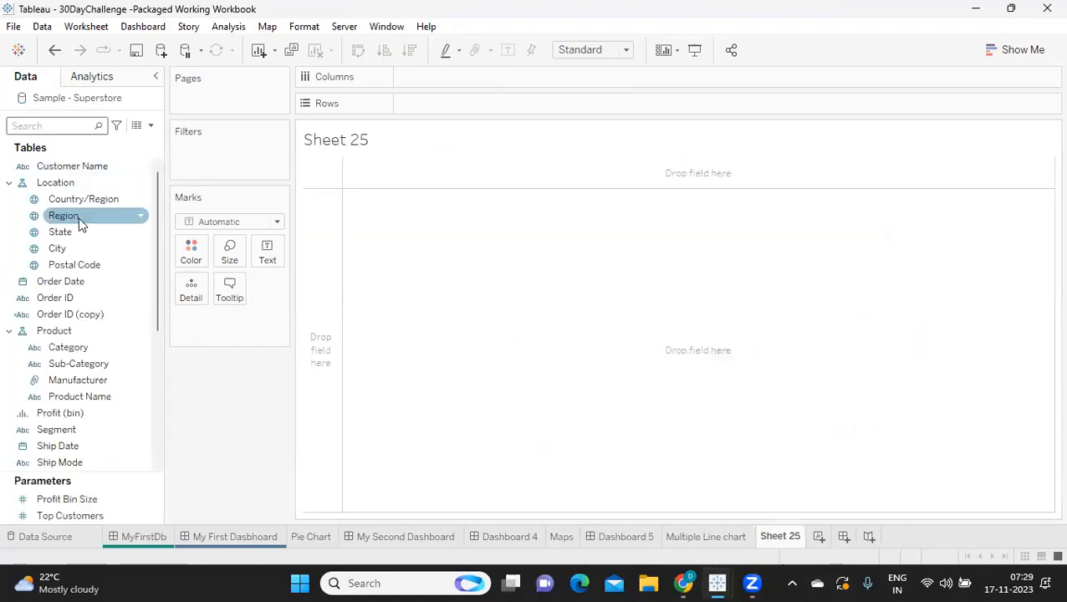
left_click(63, 121)
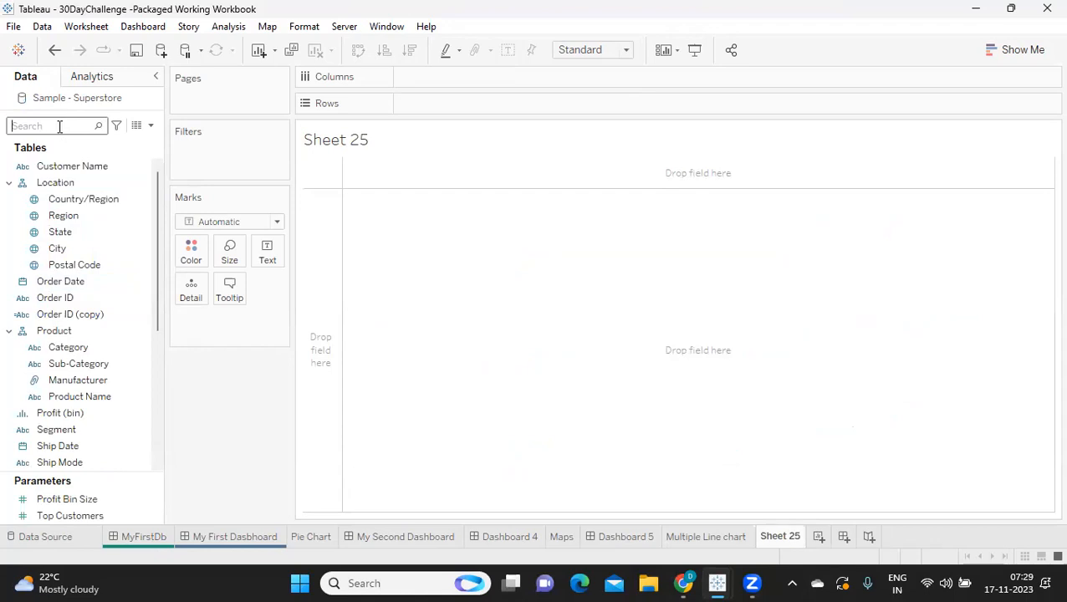
type("re")
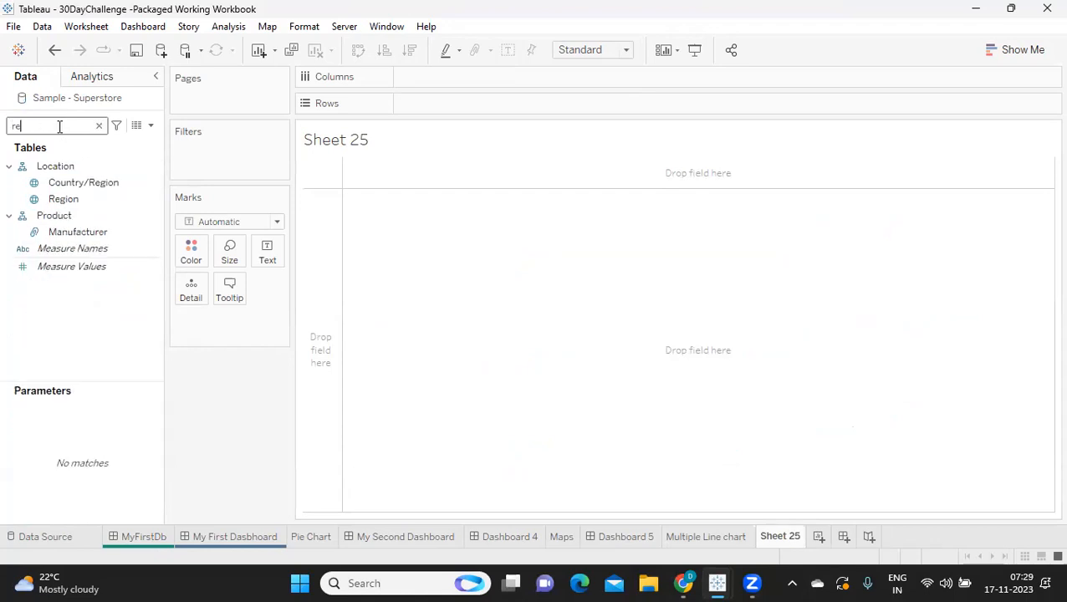
left_click_drag(64, 199, 460, 84)
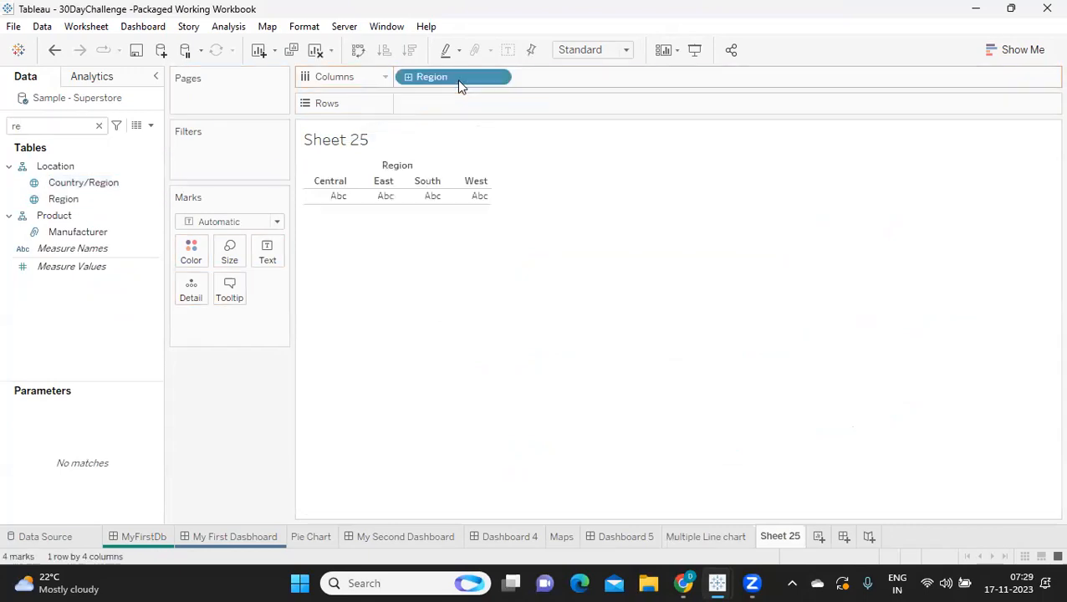
Search the fields for "sa" and add Sales to the rows.
double_click(42, 127)
type("sa")
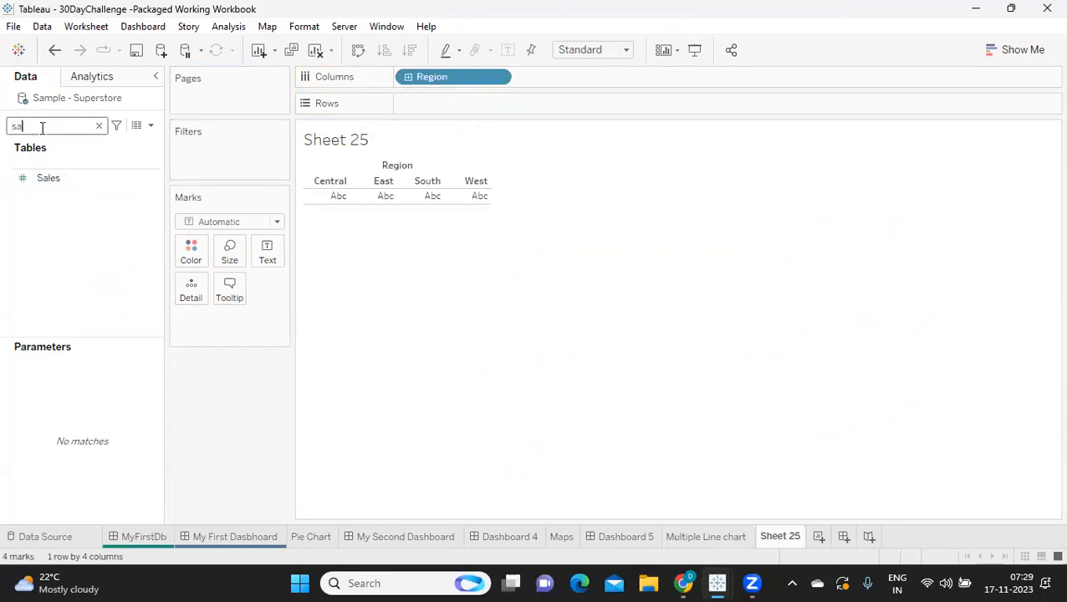
left_click_drag(49, 178, 417, 107)
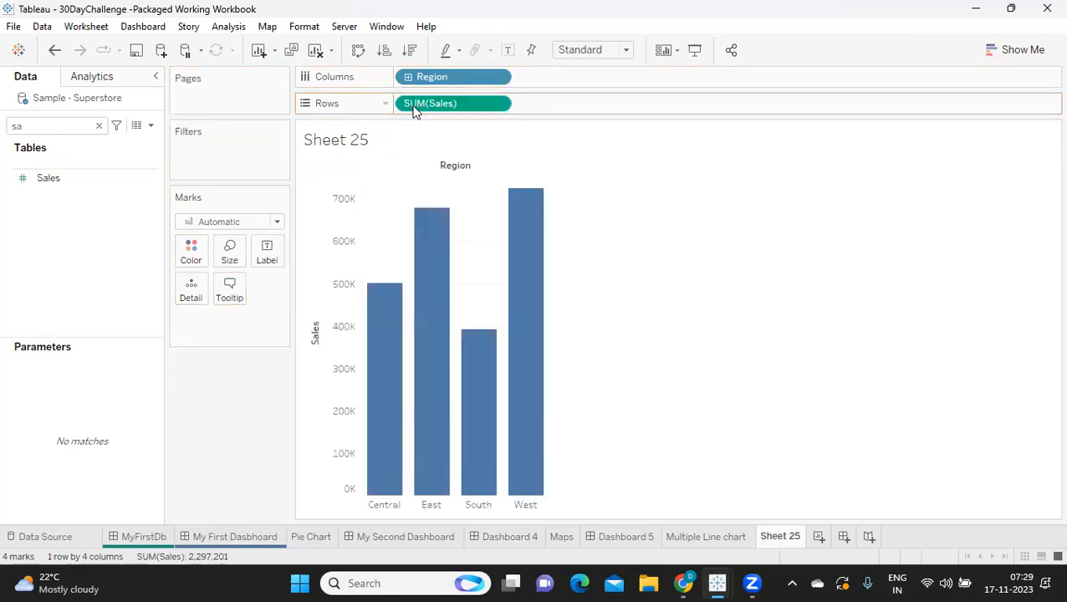
Search the fields for "ca" and color the region bars by Category.
double_click(47, 127)
type("ca")
left_click_drag(71, 200, 192, 257)
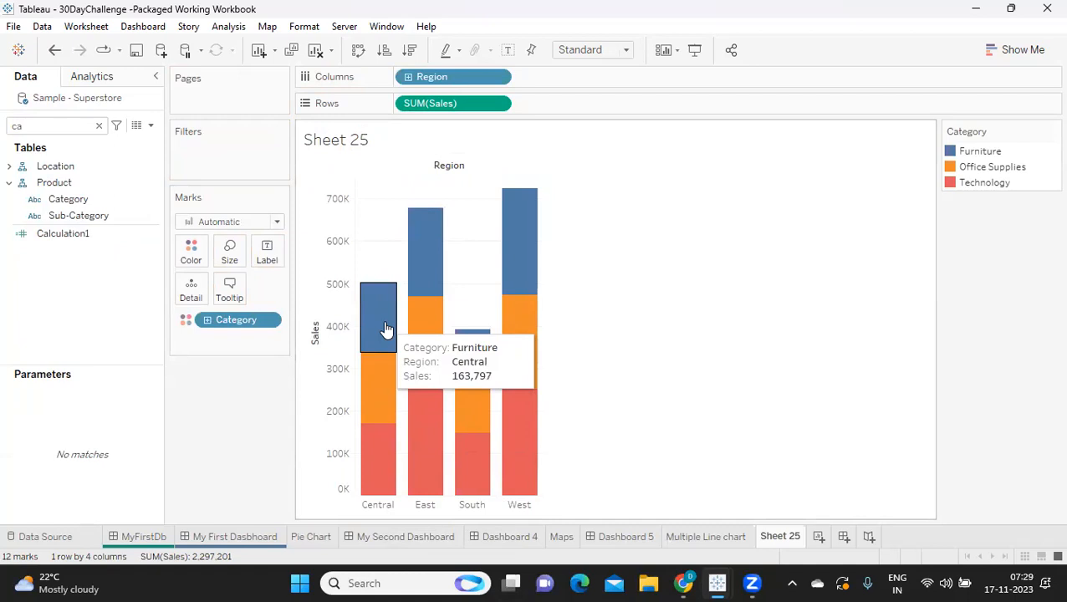
left_click(59, 201)
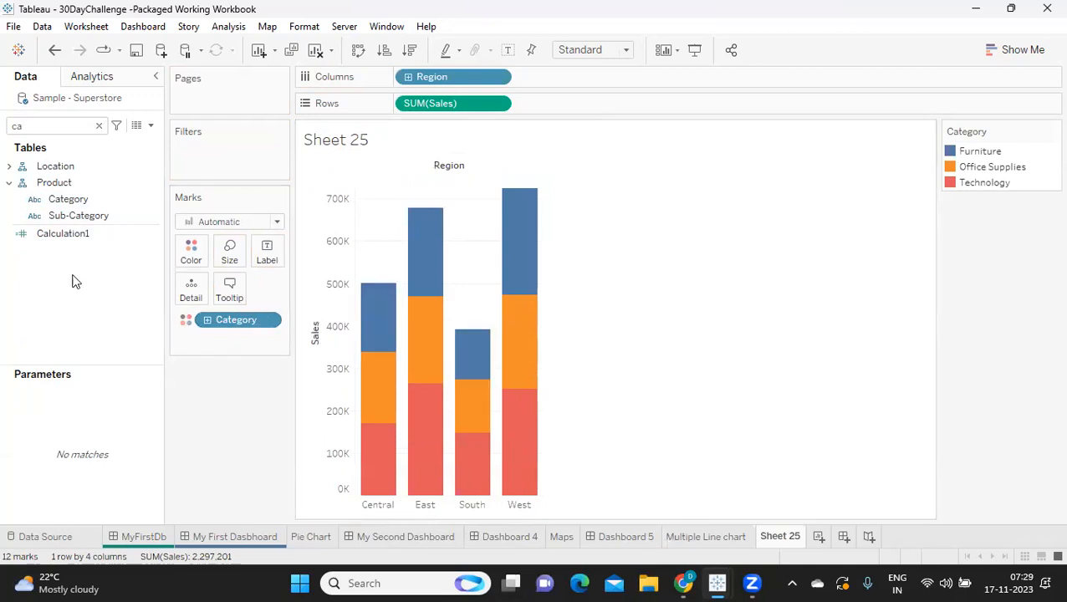
Search the fields for "sa", size the bars by Sales, and raise the mark size to its maximum.
double_click(34, 125)
type("sa")
left_click_drag(47, 177, 229, 255)
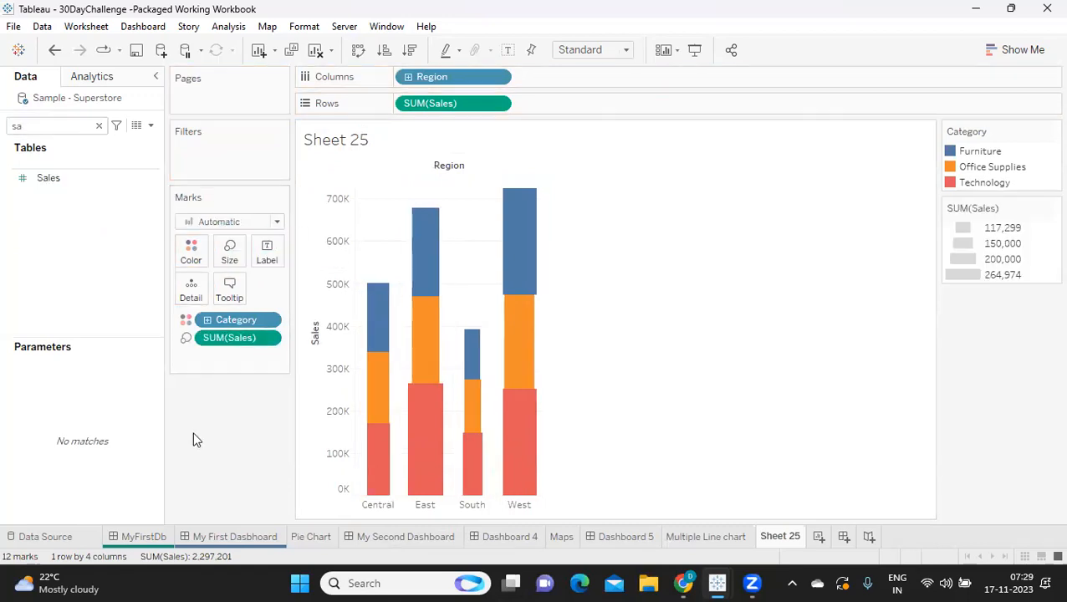
left_click(226, 253)
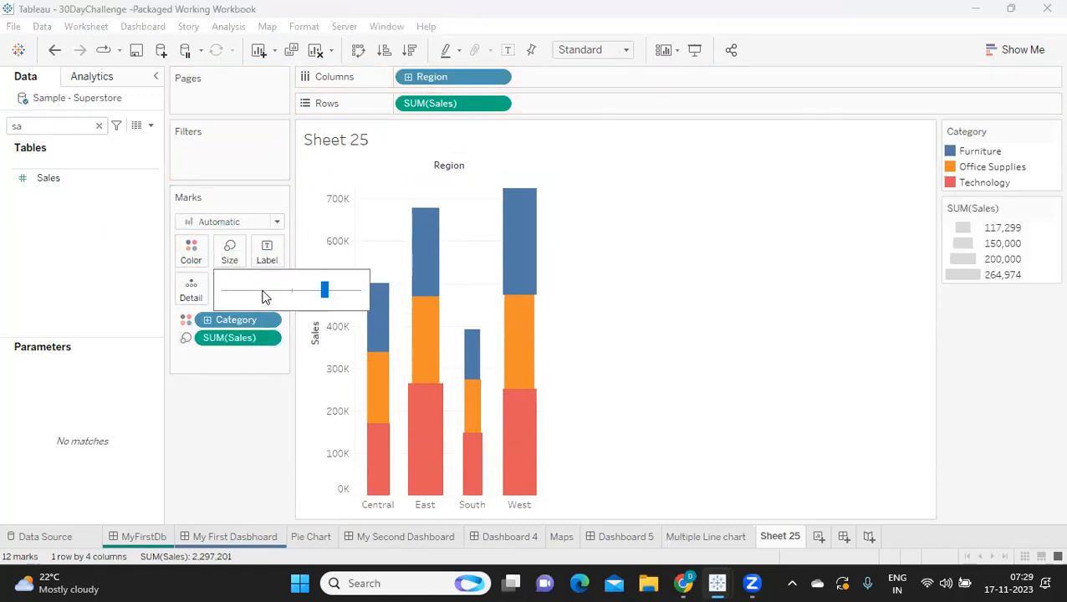
left_click(345, 292)
left_click(357, 293)
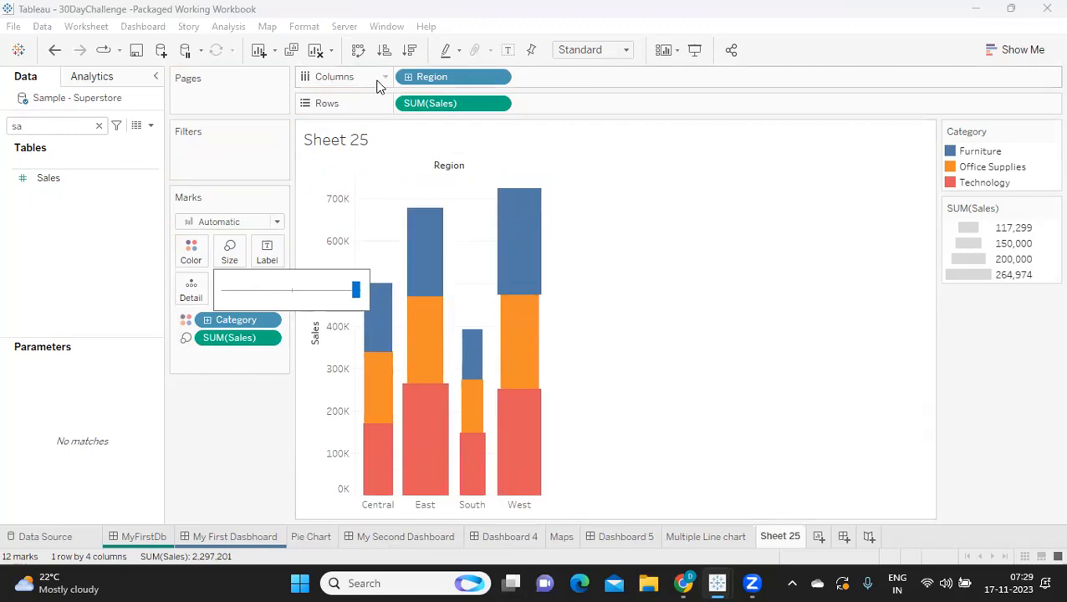
Sort the regions in descending order of Sales and fit the chart to Entire View.
left_click(409, 50)
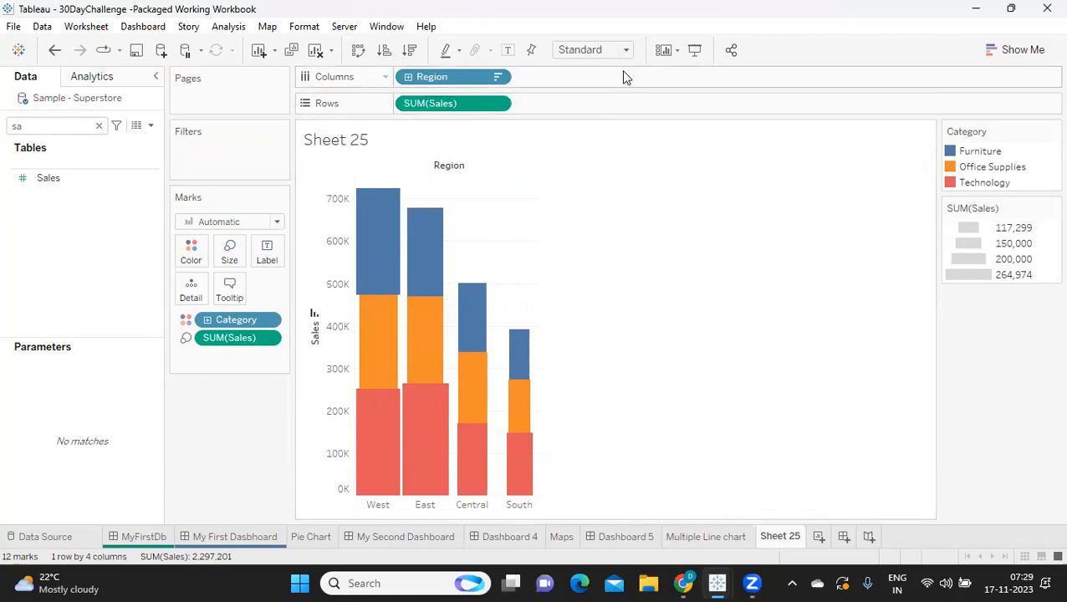
left_click(594, 49)
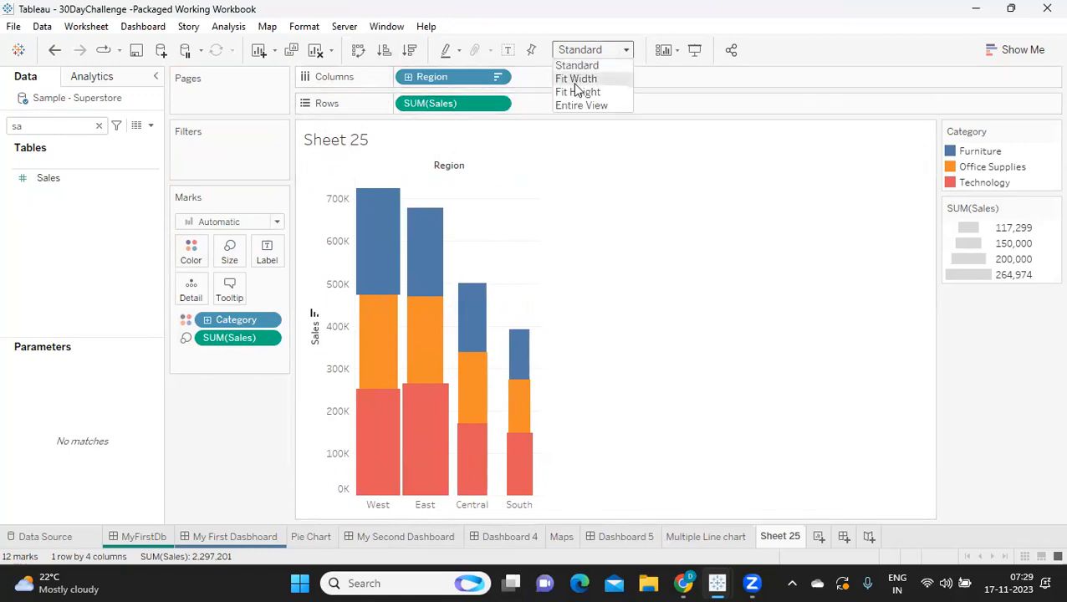
left_click(583, 106)
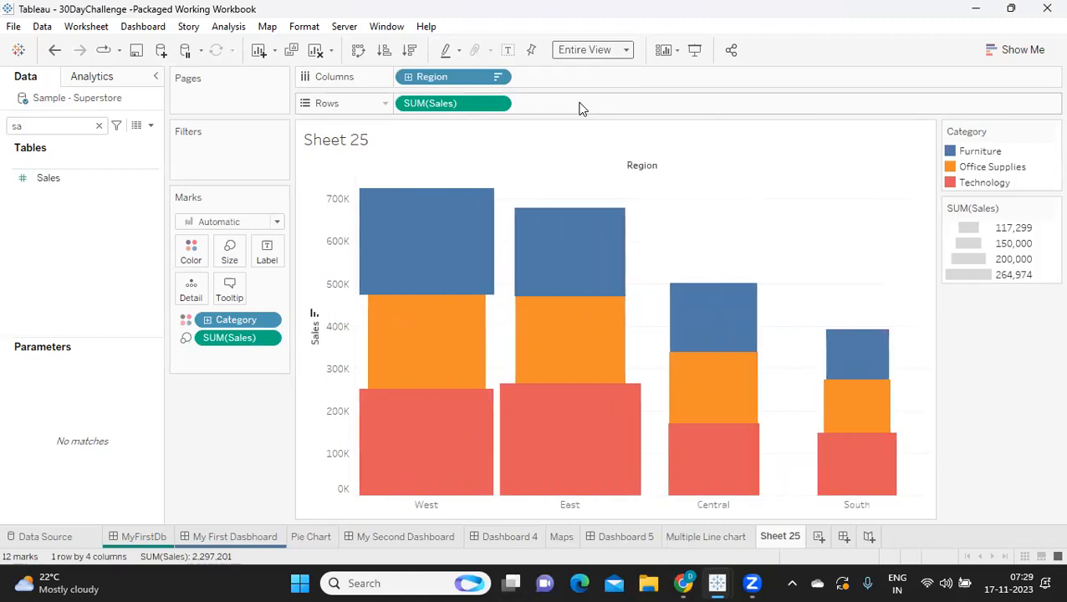
Reduce the mark size of the stacked bars to somewhat below the middle of the range.
left_click(229, 251)
left_click(293, 289)
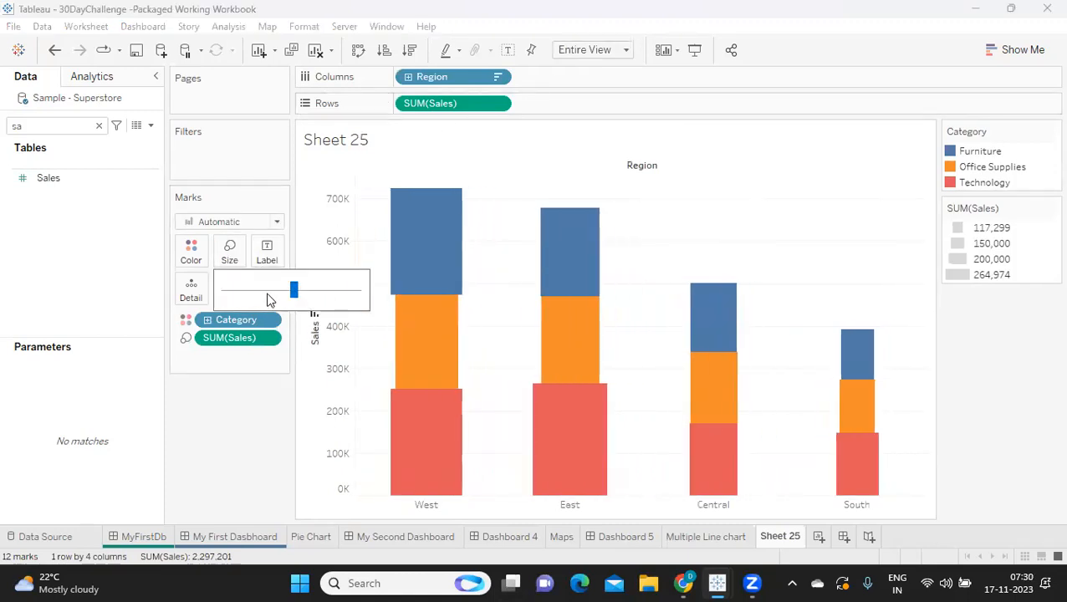
left_click_drag(268, 295, 268, 295)
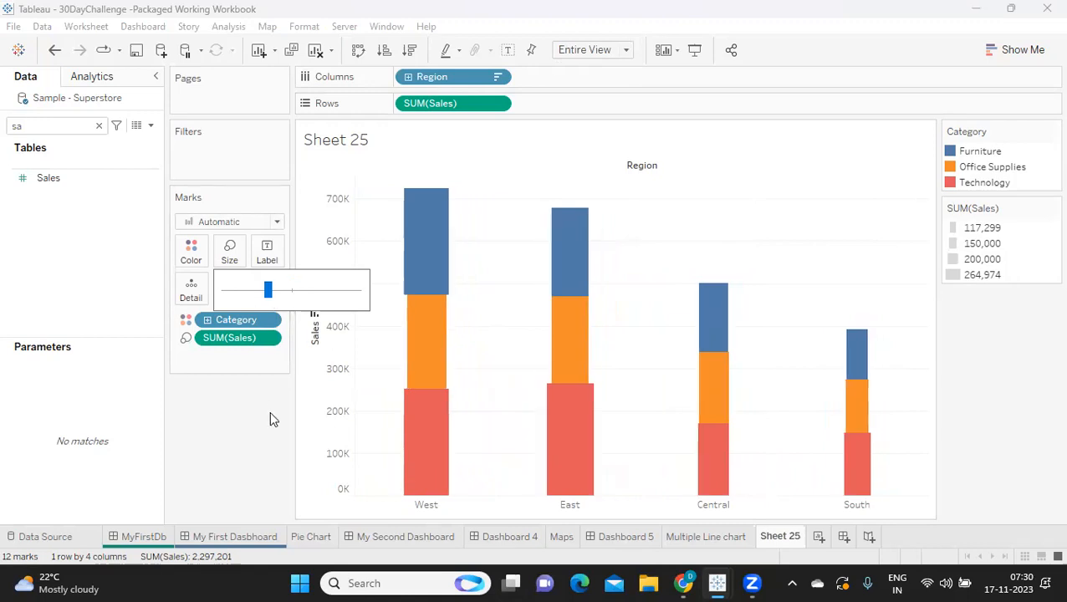
left_click(270, 411)
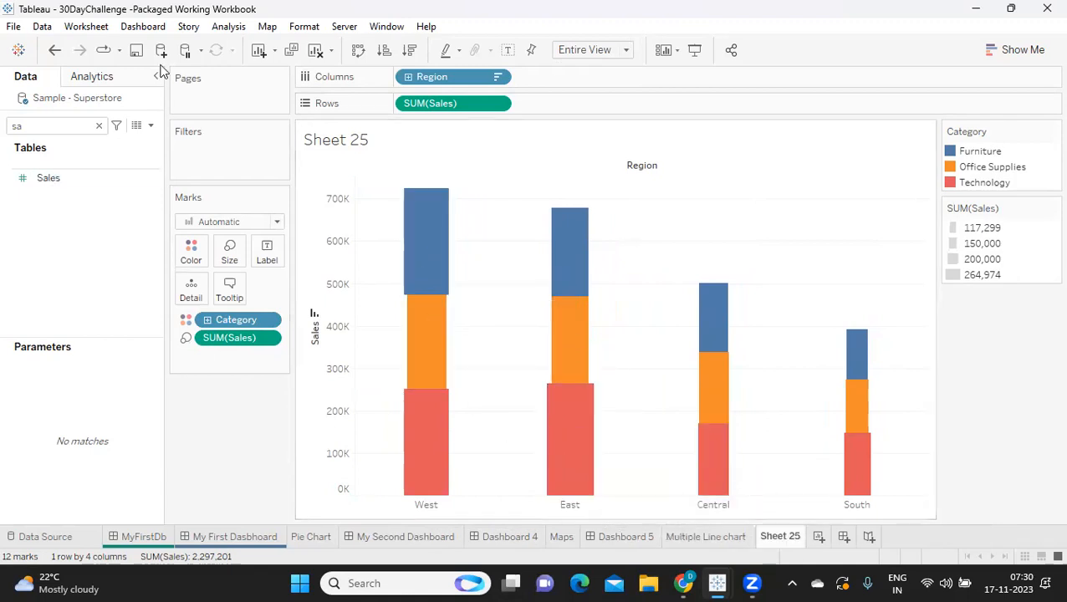
Clear the worksheet and the field search, show the suggested chart types, and place Sub-Category on the columns.
left_click(317, 52)
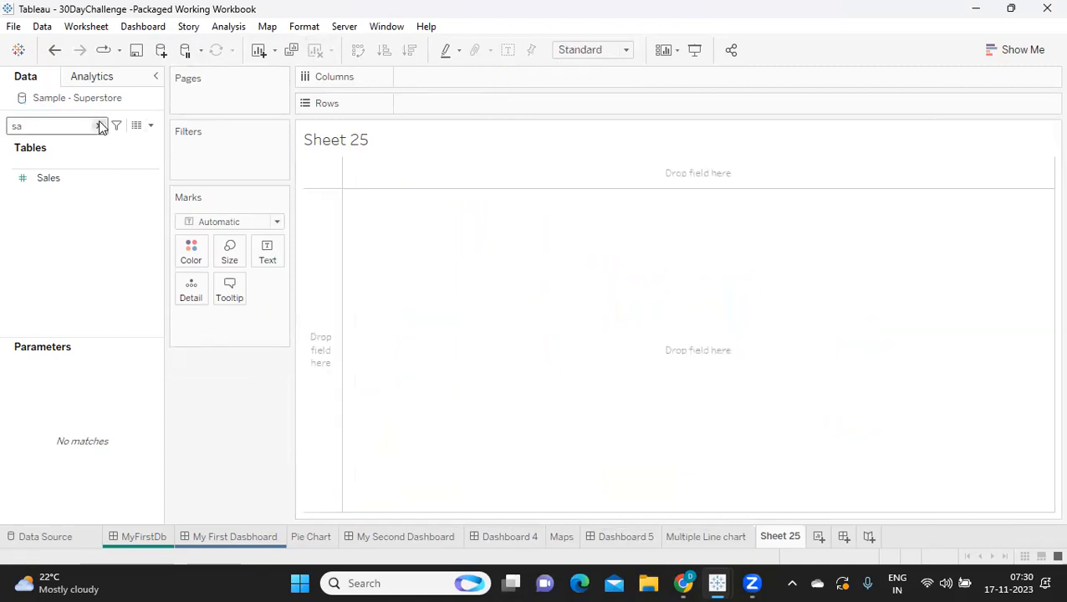
left_click(98, 125)
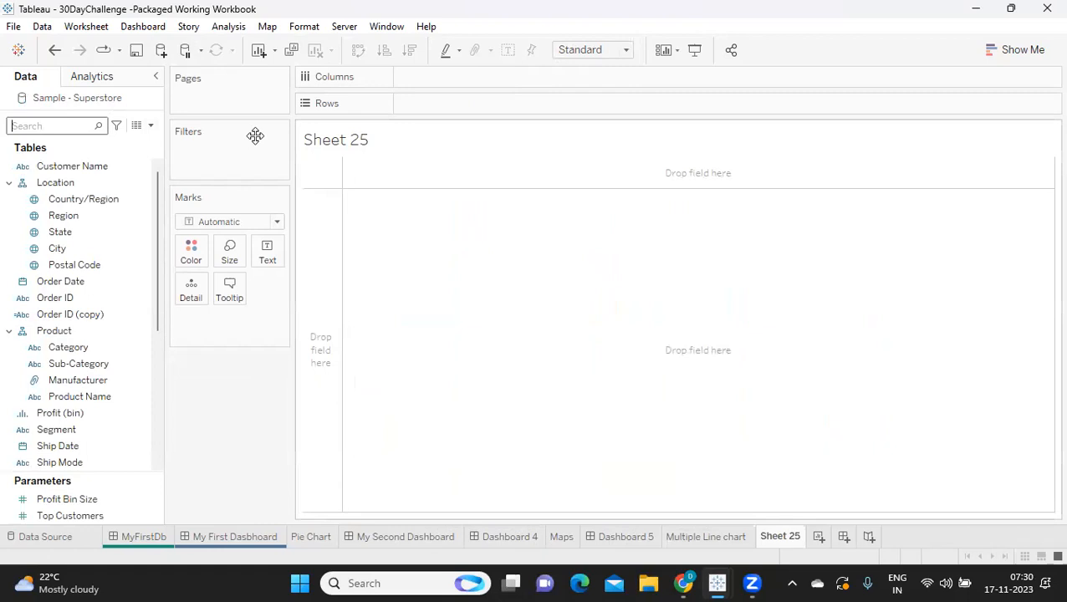
left_click(1004, 48)
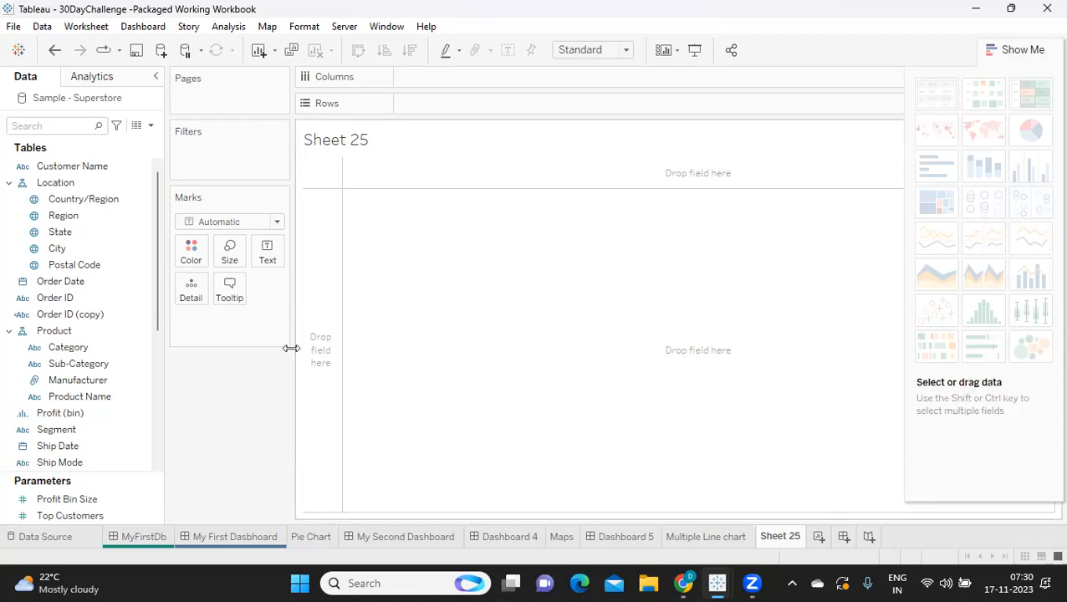
left_click_drag(68, 367, 433, 80)
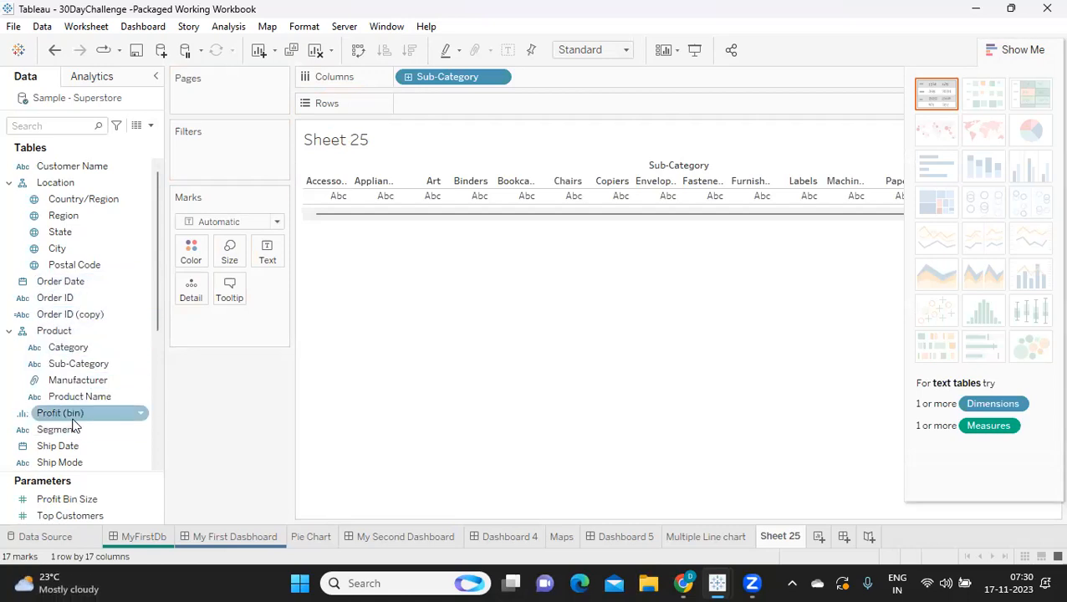
Add Sales to the rows and convert the Sub-Category bar chart to packed bubbles.
scroll(80, 390, "down", 2)
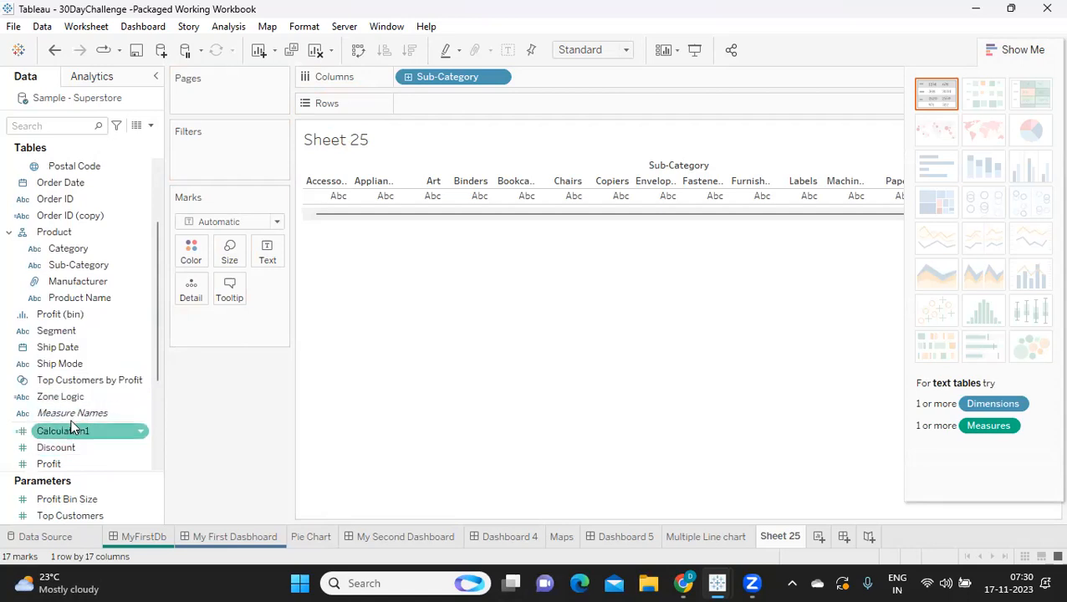
scroll(71, 419, "down", 3)
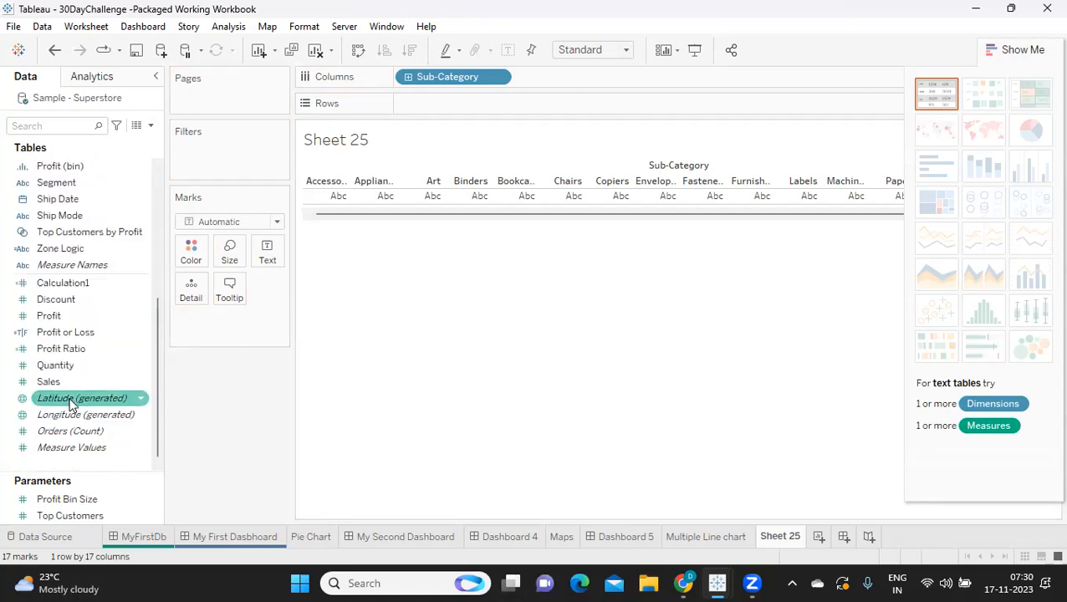
left_click_drag(48, 382, 451, 104)
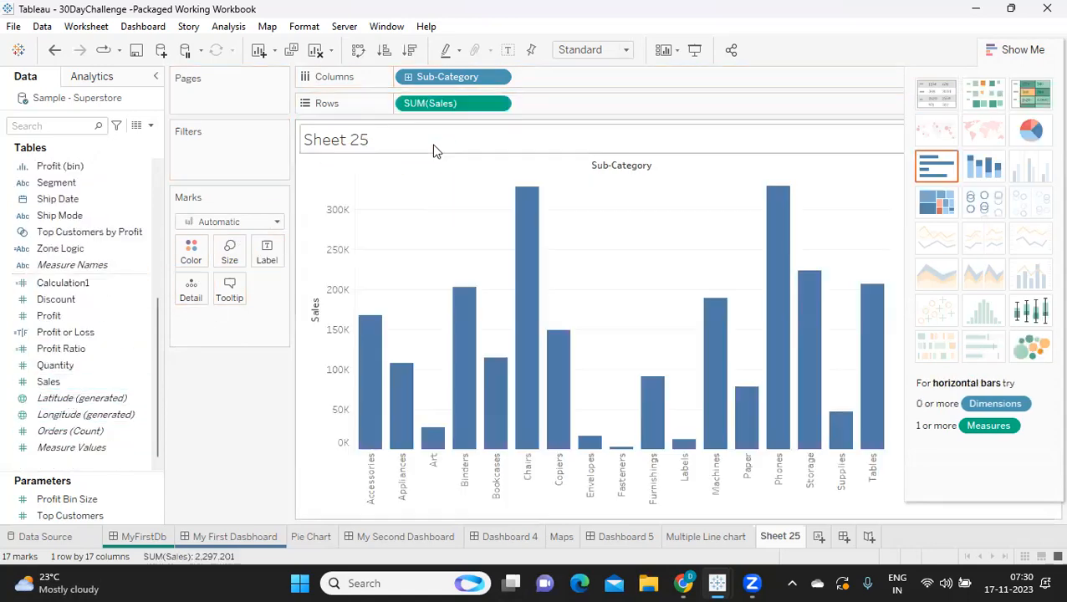
left_click(1015, 350)
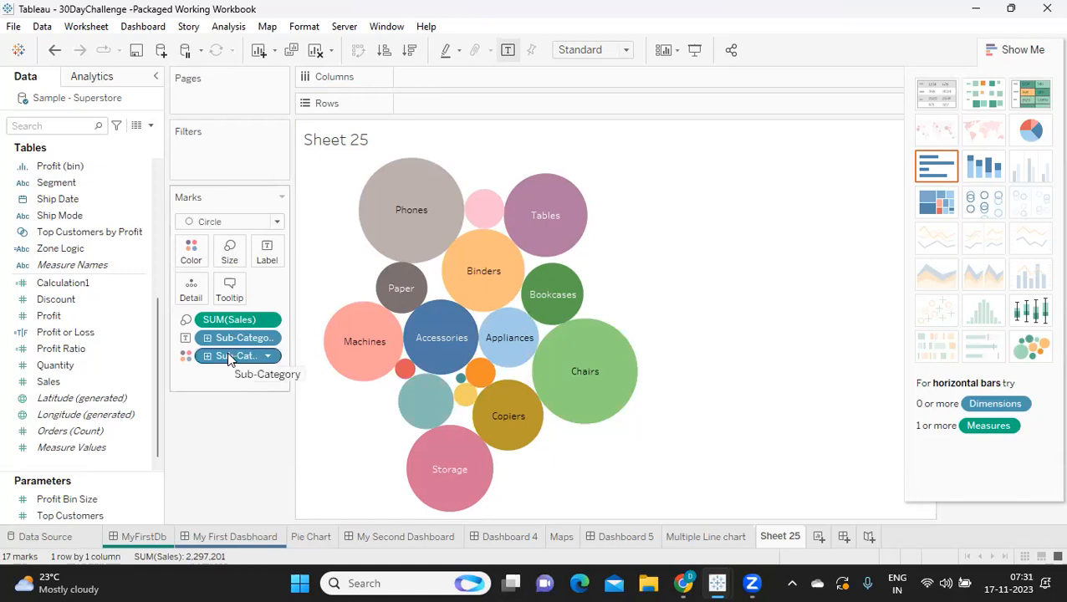
mouse_move(415, 235)
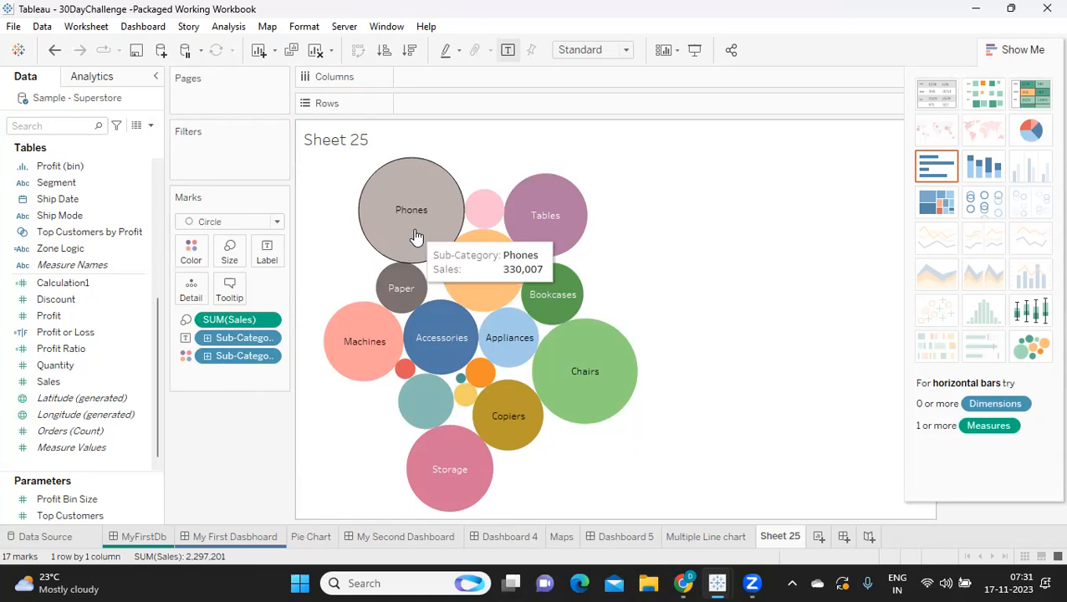
Remove Sub-Category from the bubbles' color and label, search the fields for "ca", and color the bubbles by Category instead.
left_click_drag(236, 355, 236, 437)
left_click_drag(237, 339, 232, 430)
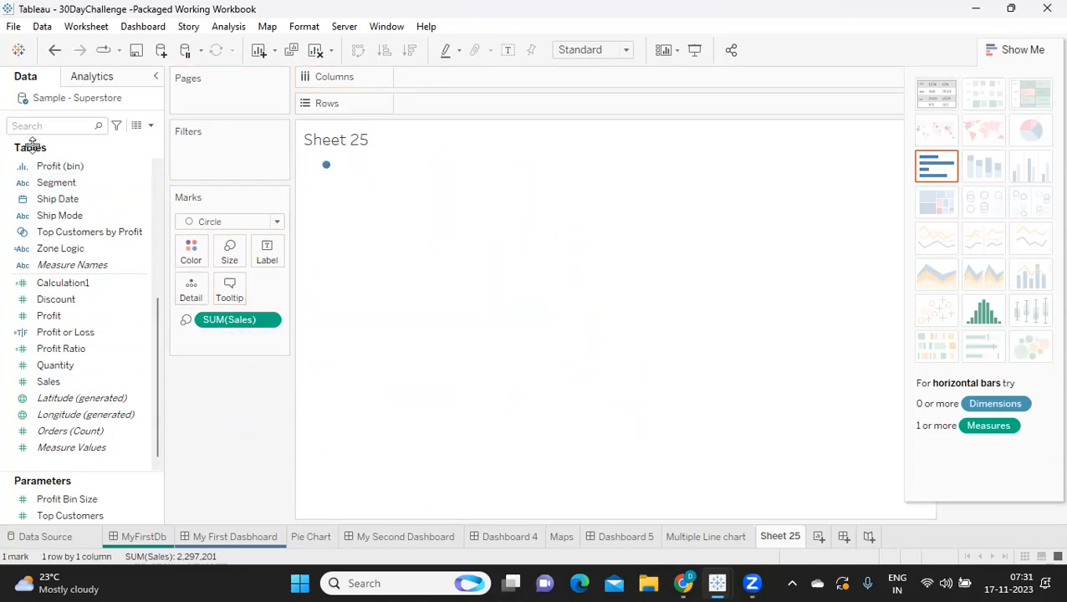
left_click(70, 120)
type("ca")
left_click_drag(65, 206, 182, 256)
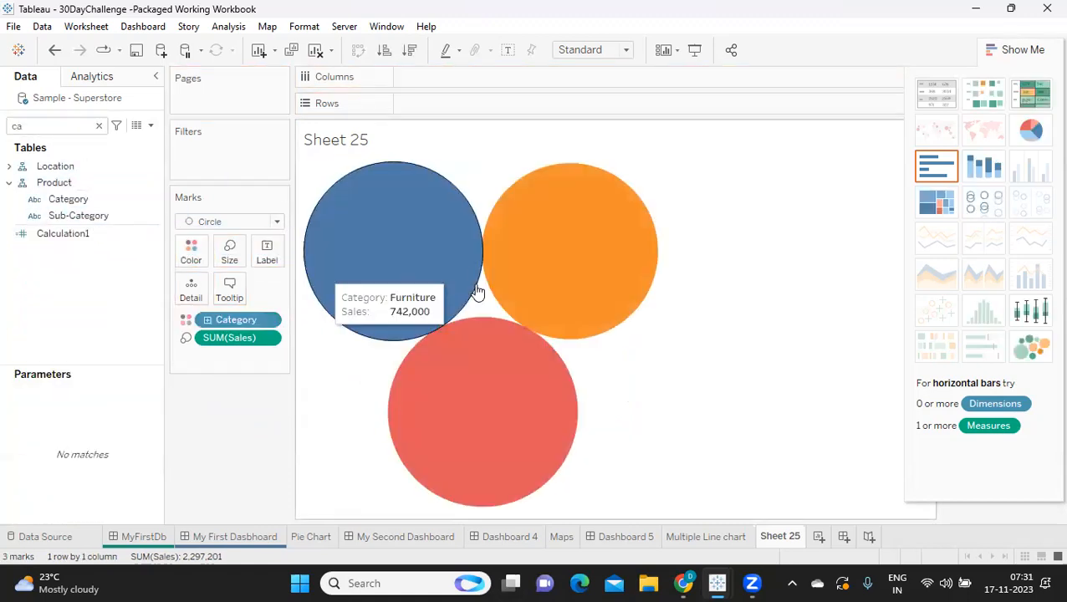
mouse_move(470, 371)
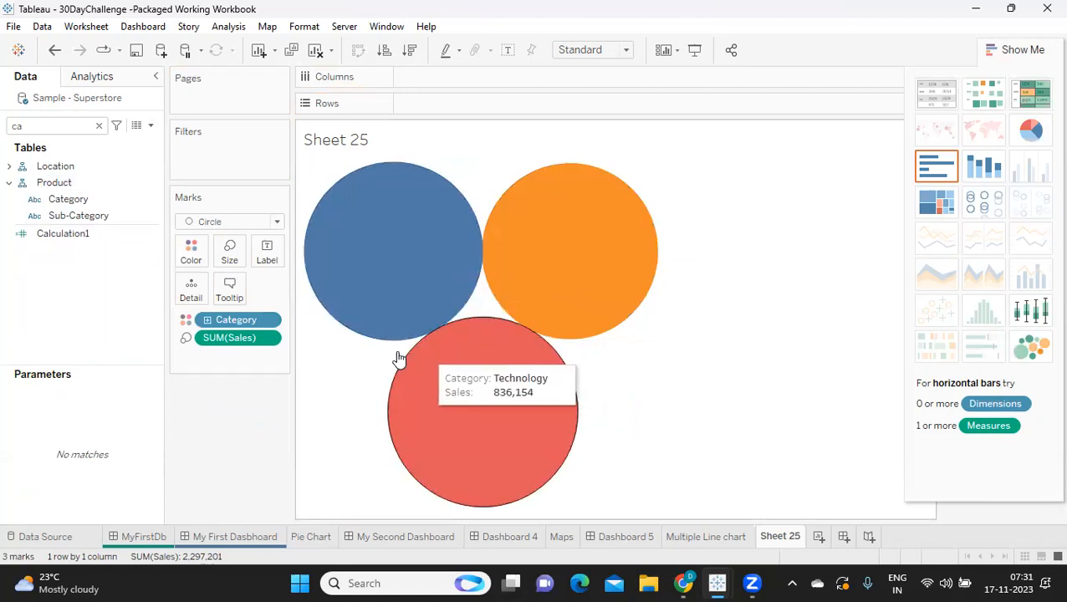
Search the fields for "sa" and label the Category bubbles with Sales.
double_click(58, 125)
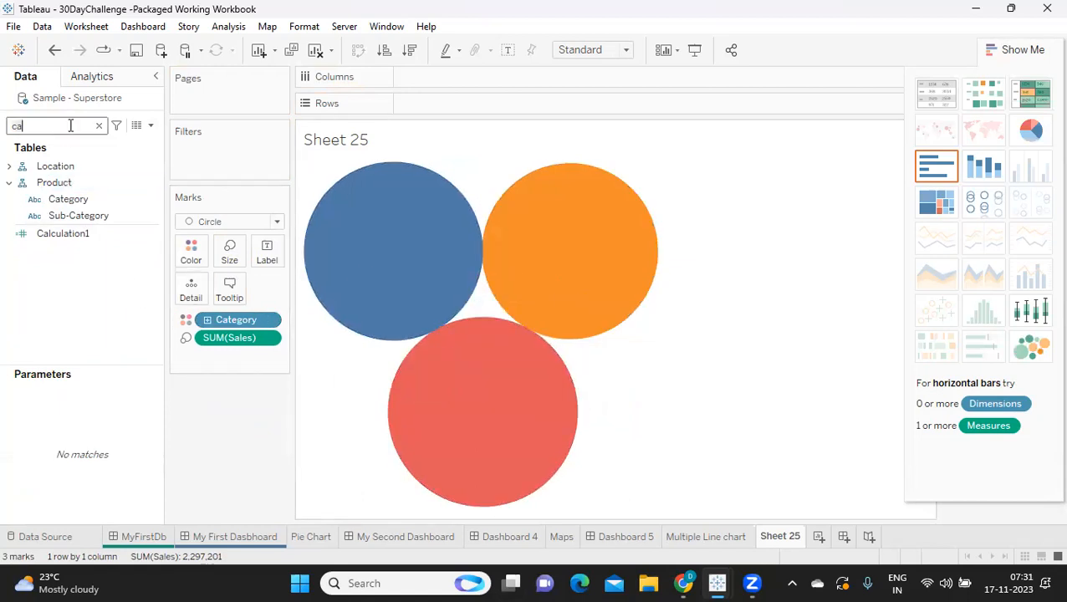
type("sa")
left_click_drag(64, 186, 255, 261)
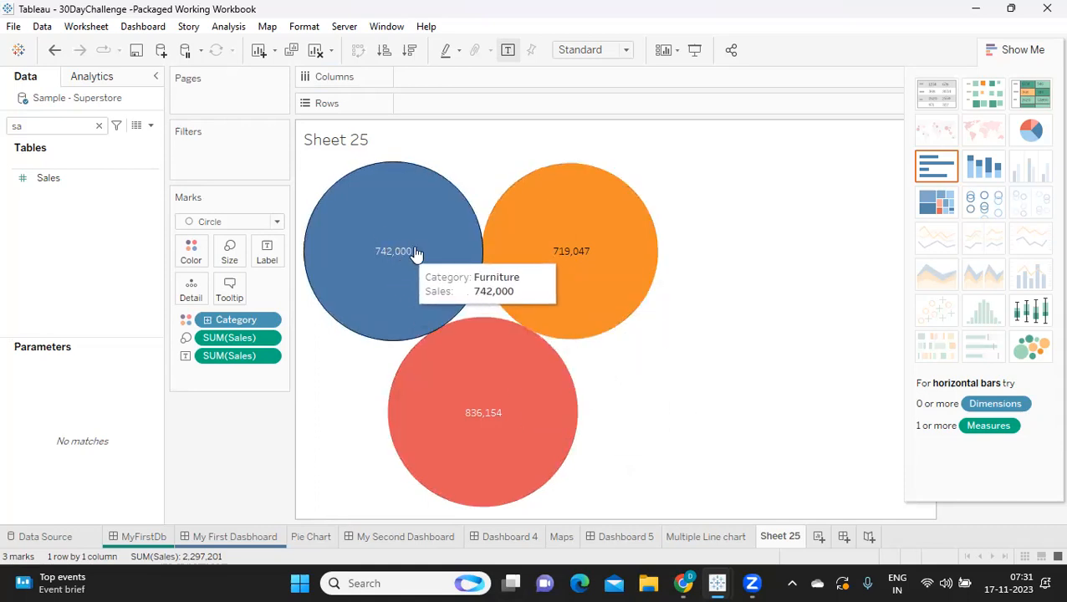
Turn off Aggregate Measures to split the bubbles into individual records, and hide the suggested chart types.
left_click(226, 32)
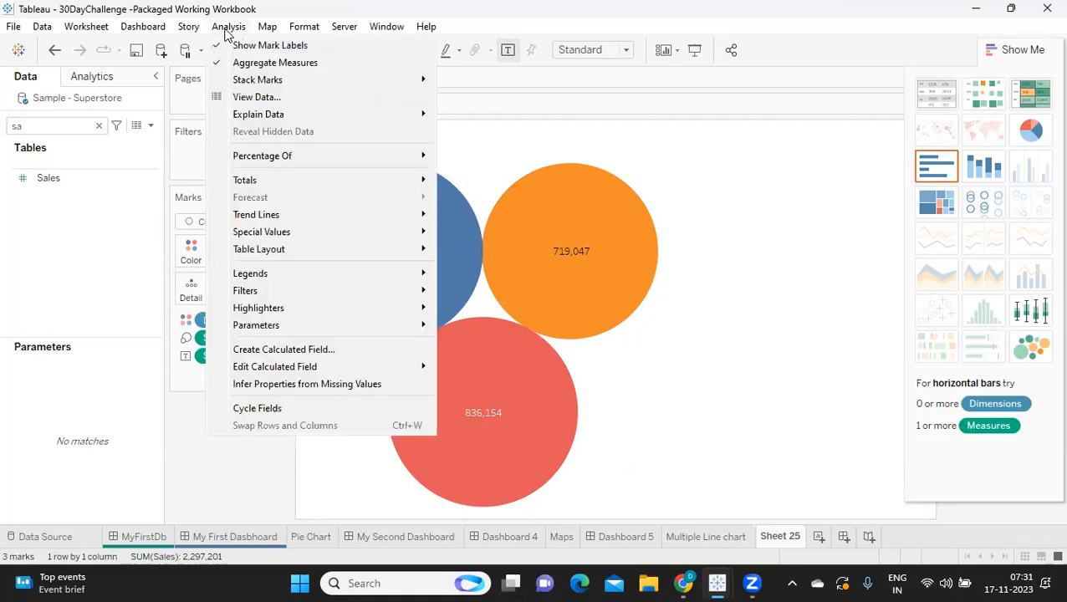
left_click(235, 63)
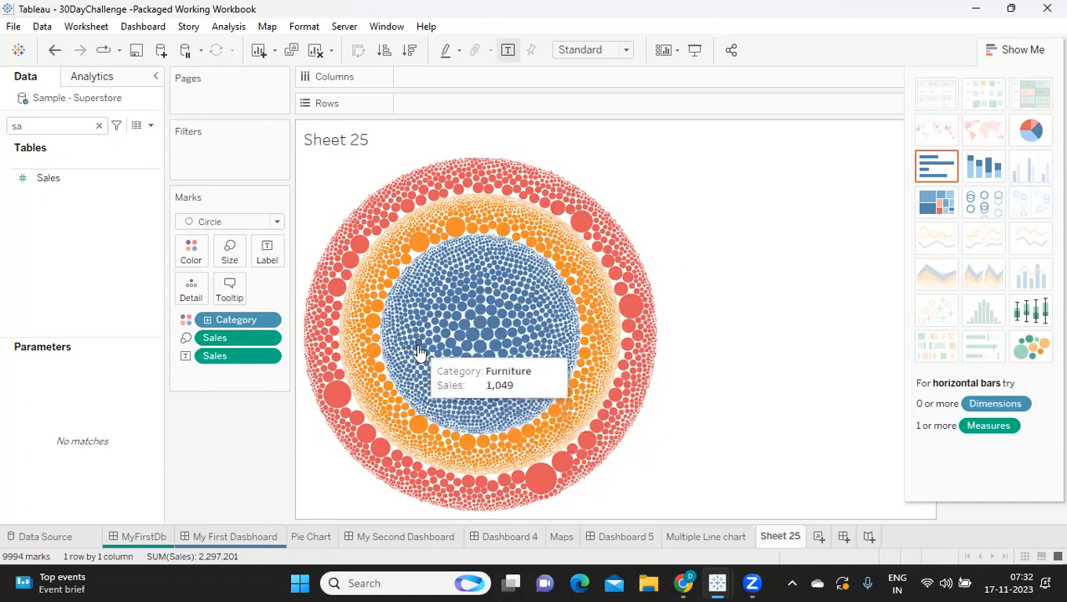
left_click(1001, 56)
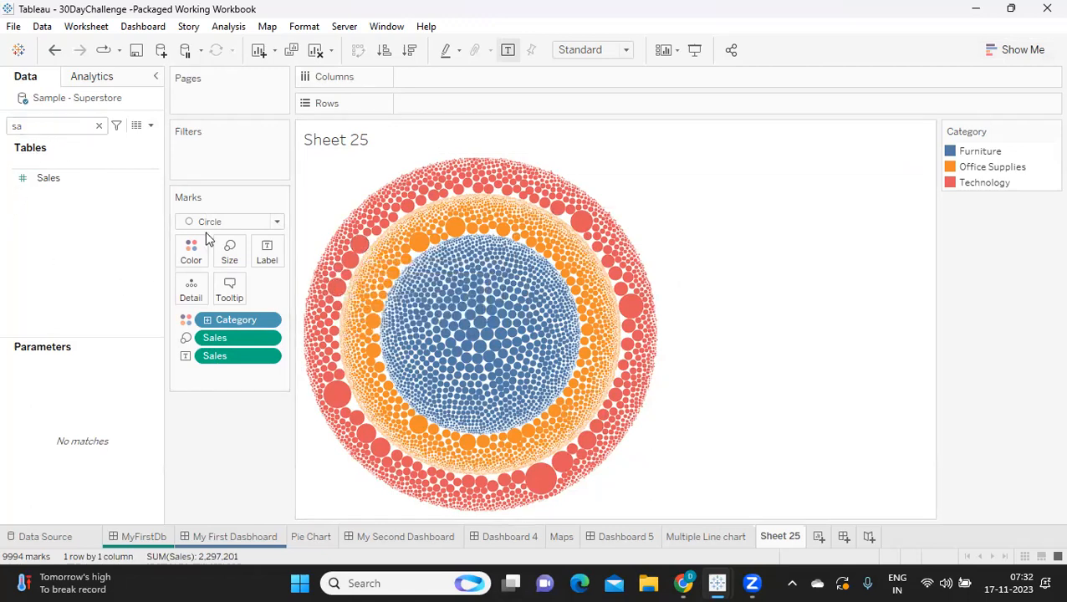
Search the fields for "or" and add Order ID to the bubbles' tooltip.
left_click(50, 127)
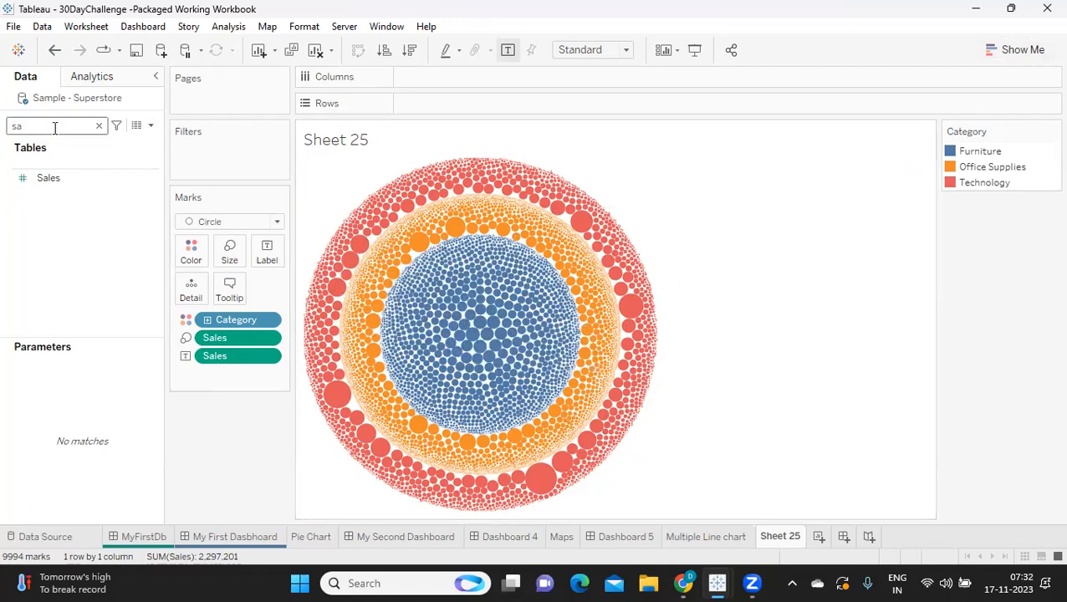
key("BackSpace")
key("BackSpace")
type("or")
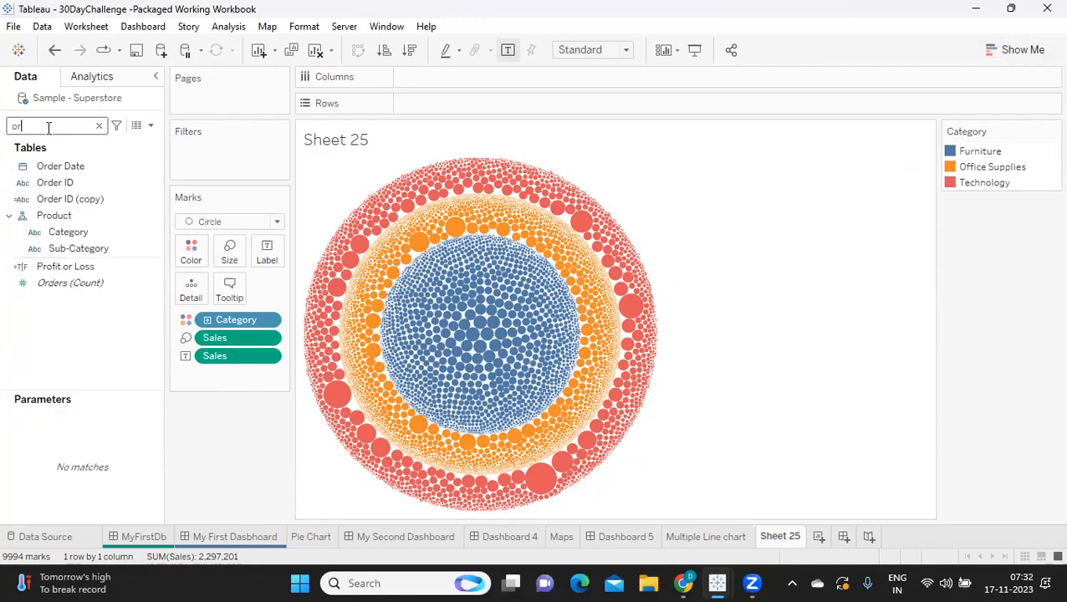
left_click_drag(55, 184, 222, 298)
mouse_move(441, 324)
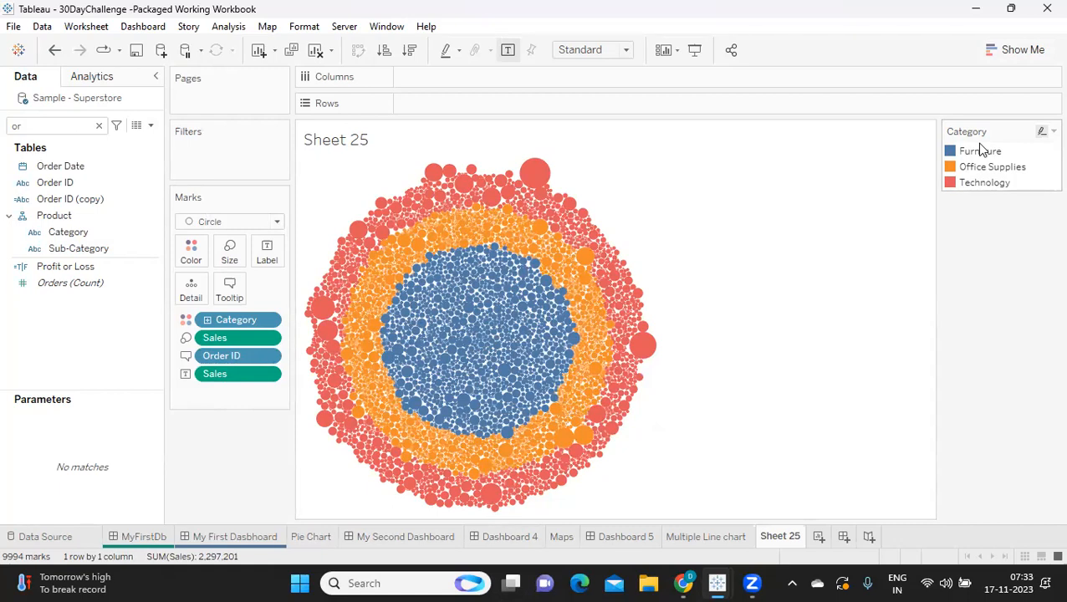
Move Office Supplies ahead of Furniture in the Category color legend.
left_click(992, 166)
left_click_drag(992, 166, 983, 149)
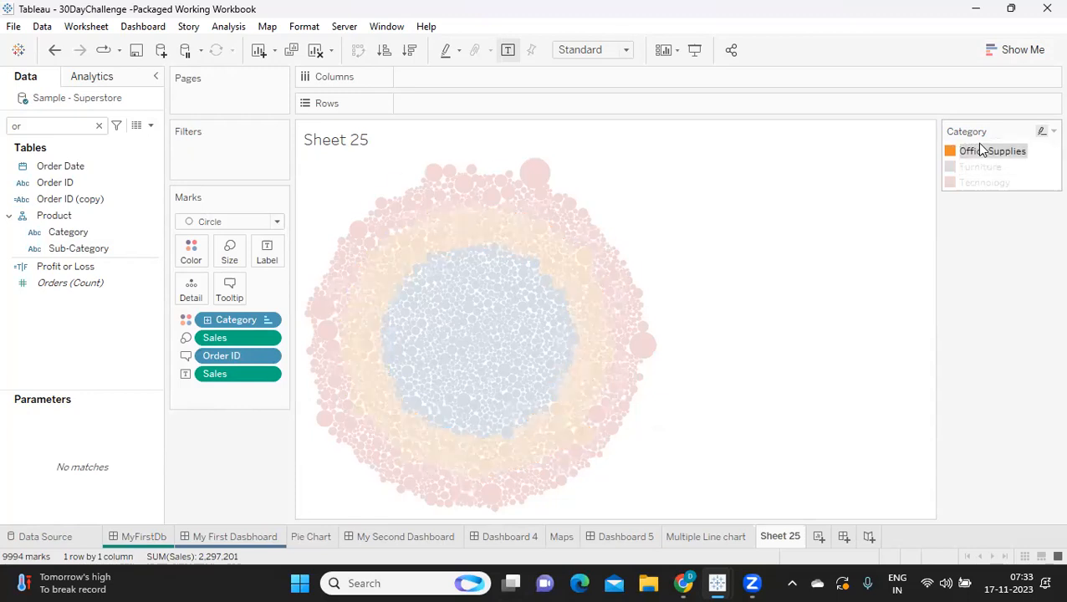
left_click(989, 278)
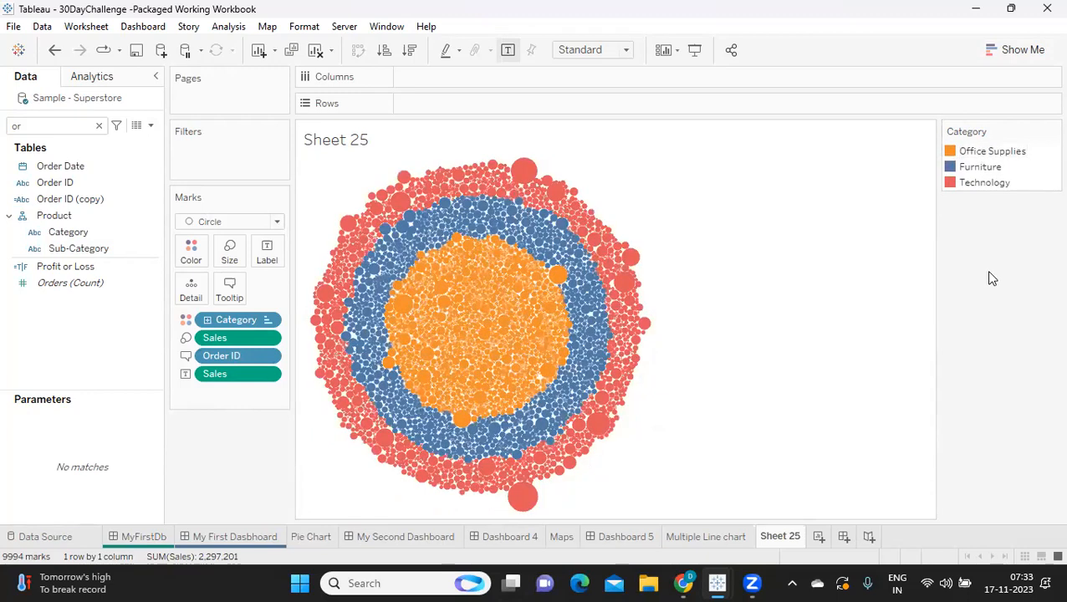
Try Technology and Furniture in swapped order in the Category legend, and return Furniture to second place.
left_click_drag(984, 182, 968, 219)
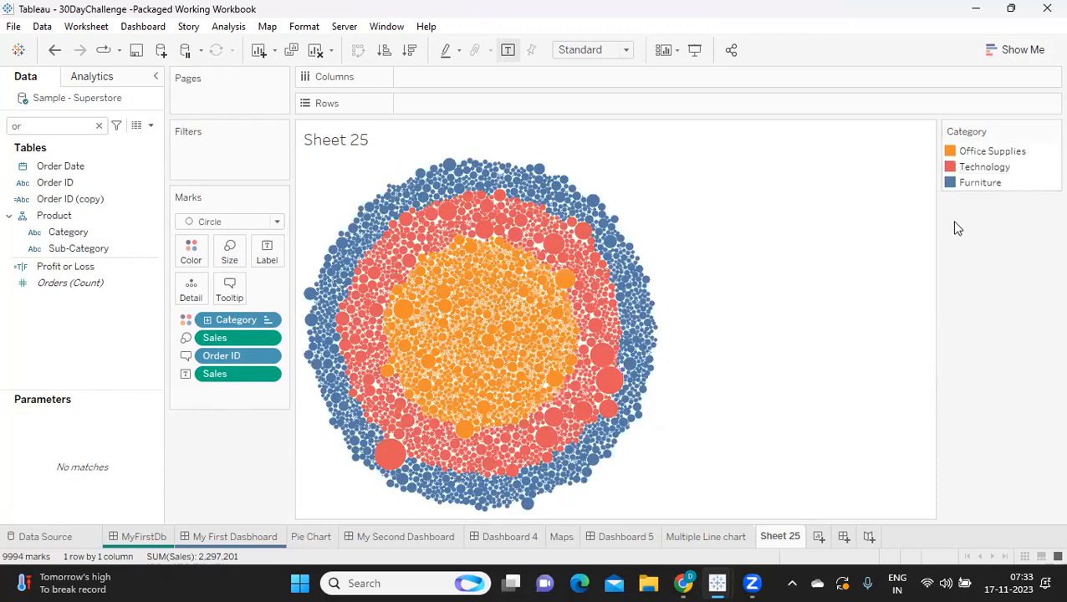
left_click_drag(980, 183, 977, 160)
left_click_drag(958, 229, 960, 312)
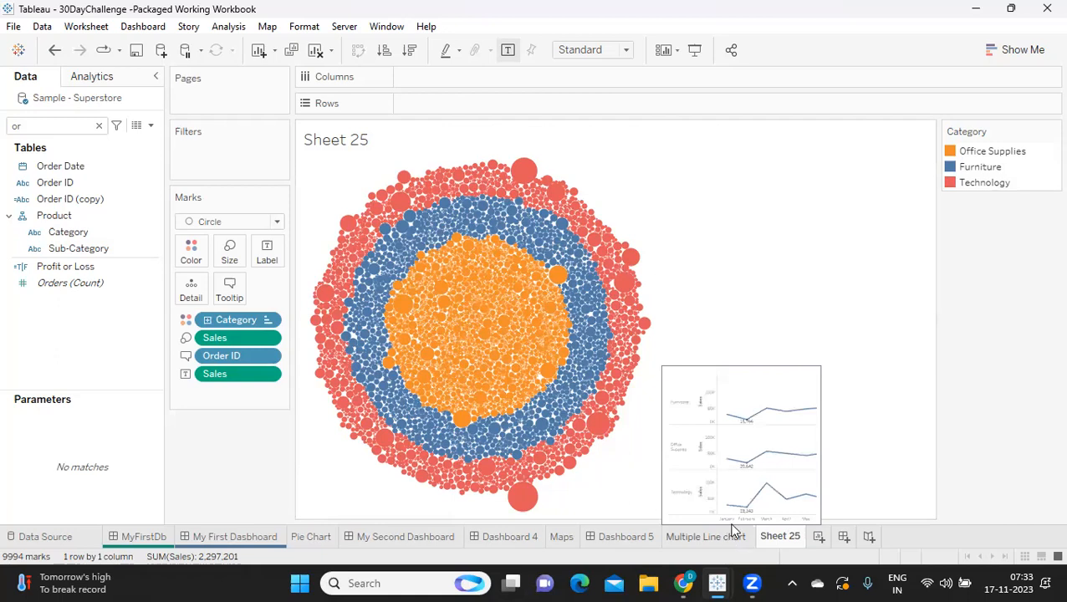
mouse_move(490, 225)
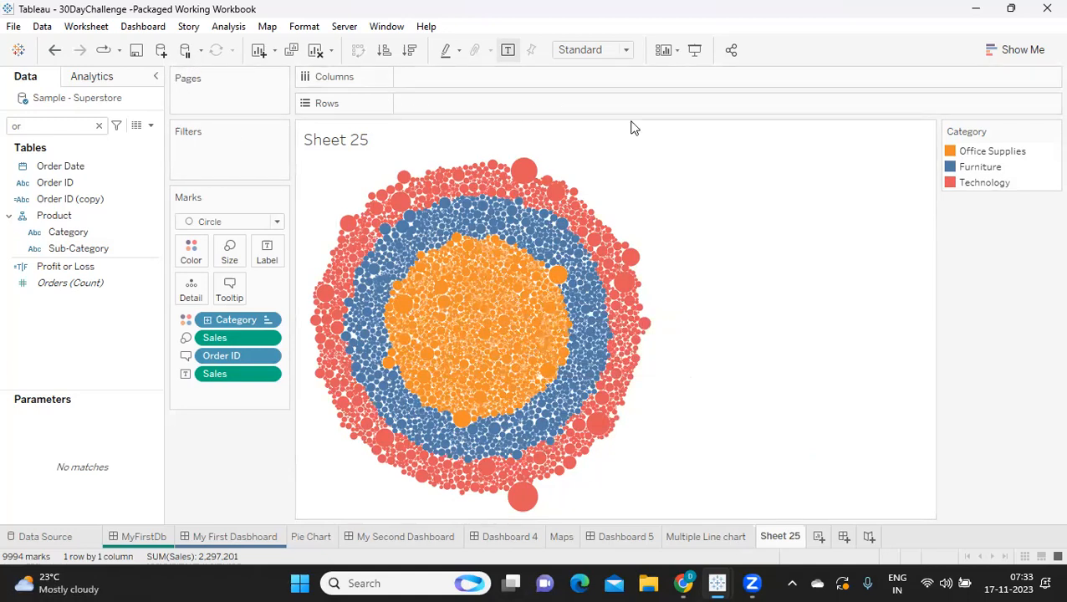
Convert the bubbles to a treemap and remove Order ID, Category and the Sales color from the marks.
left_click(995, 48)
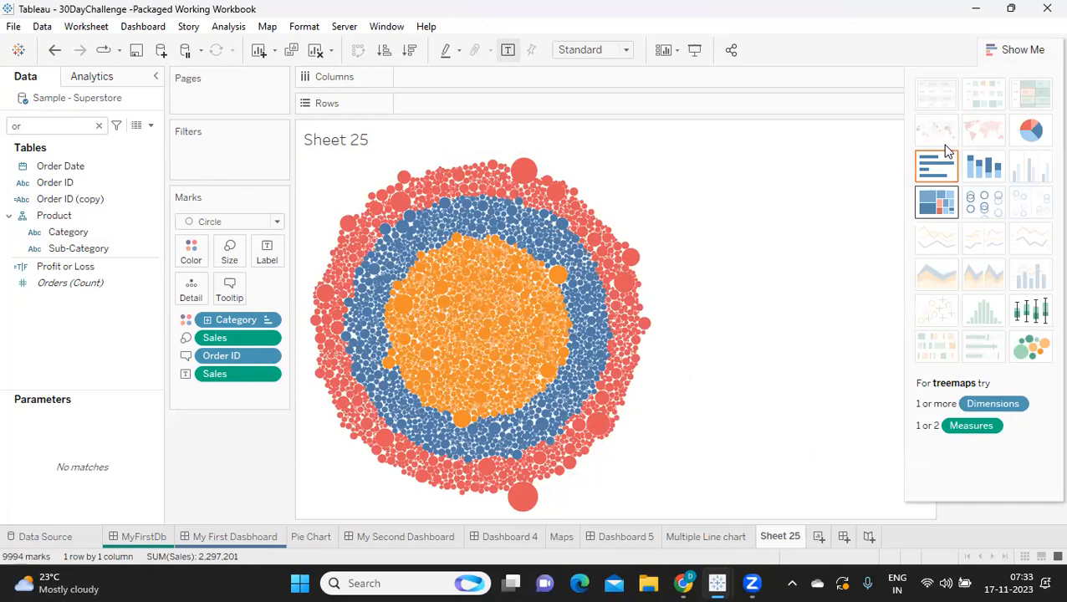
left_click(941, 204)
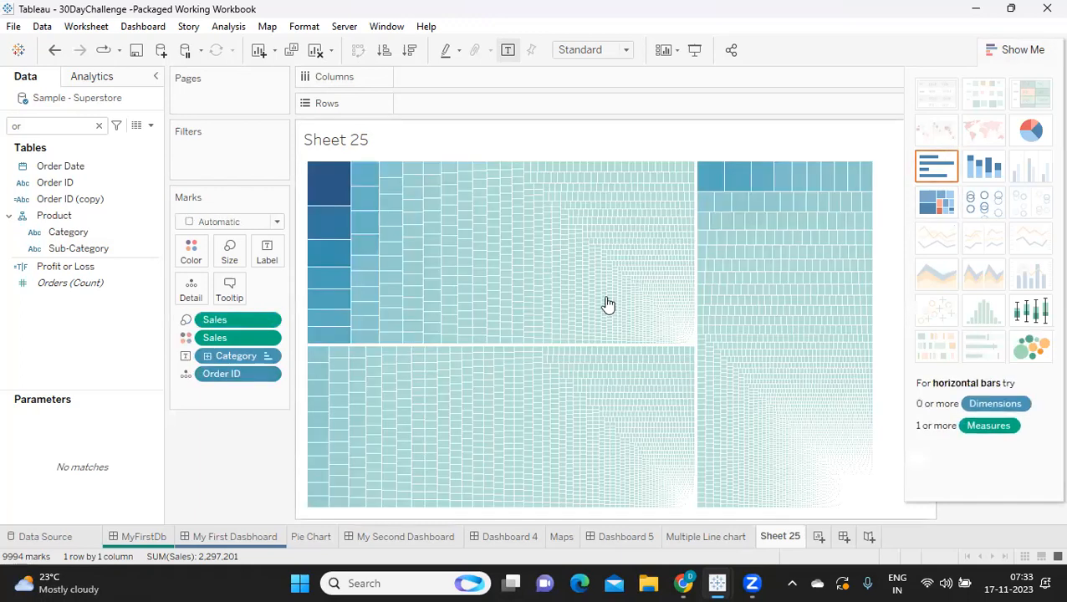
left_click_drag(212, 381, 189, 426)
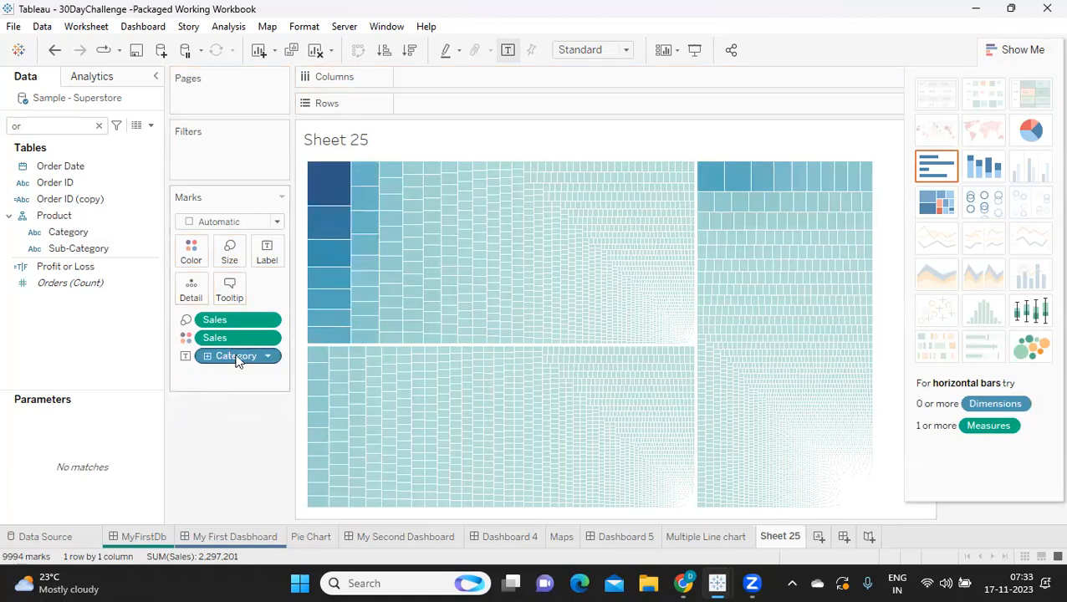
left_click_drag(241, 360, 230, 403)
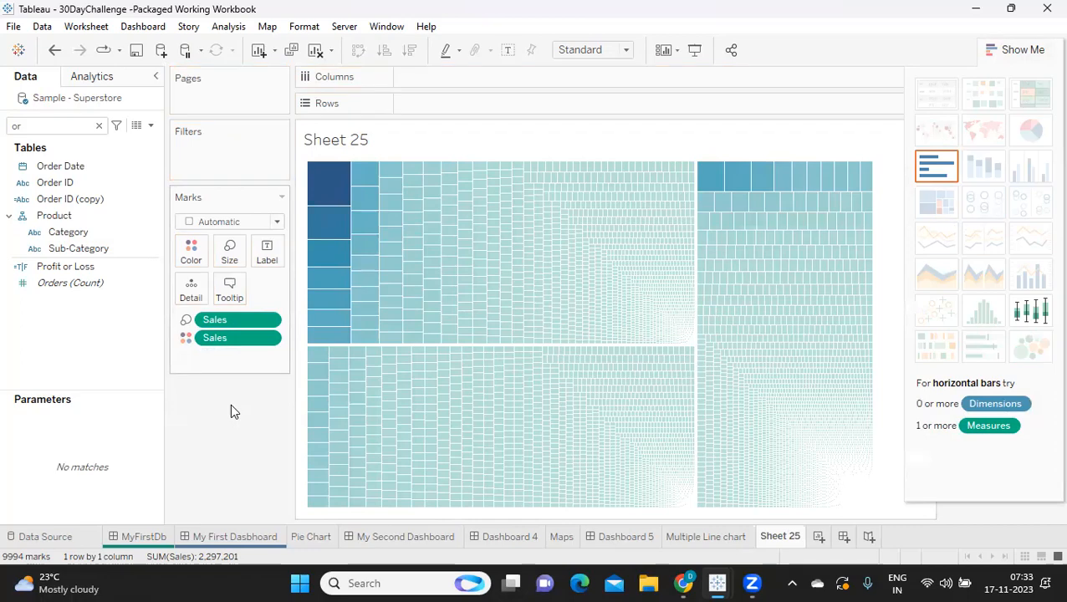
left_click_drag(228, 336, 224, 443)
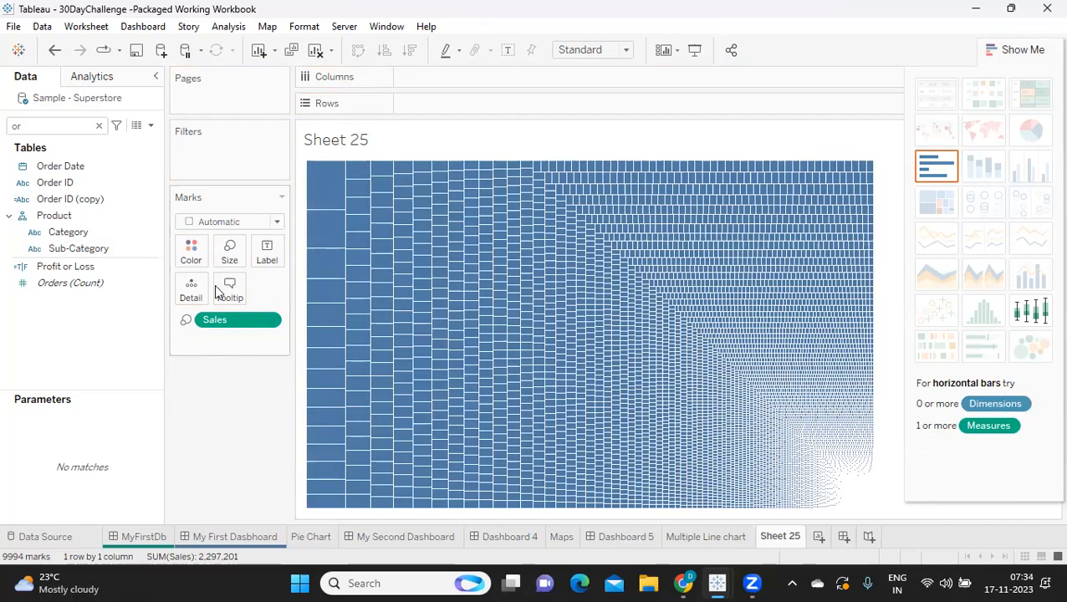
Try to rebuild the treemap with Sub-Category on the columns and the unaggregated Sales on the rows.
left_click(240, 222)
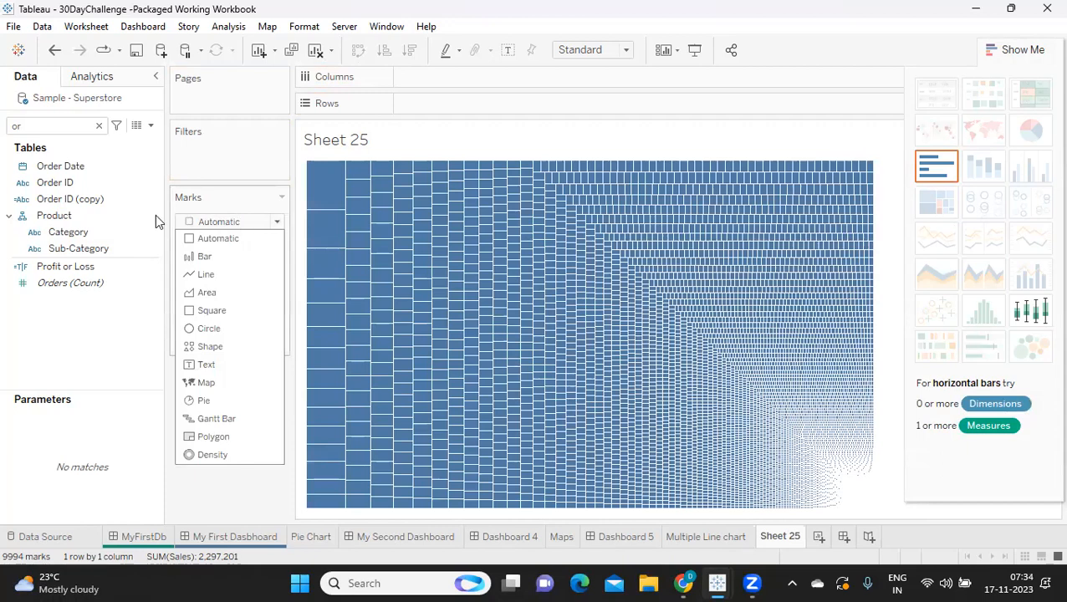
left_click(59, 127)
left_click_drag(77, 248, 462, 82)
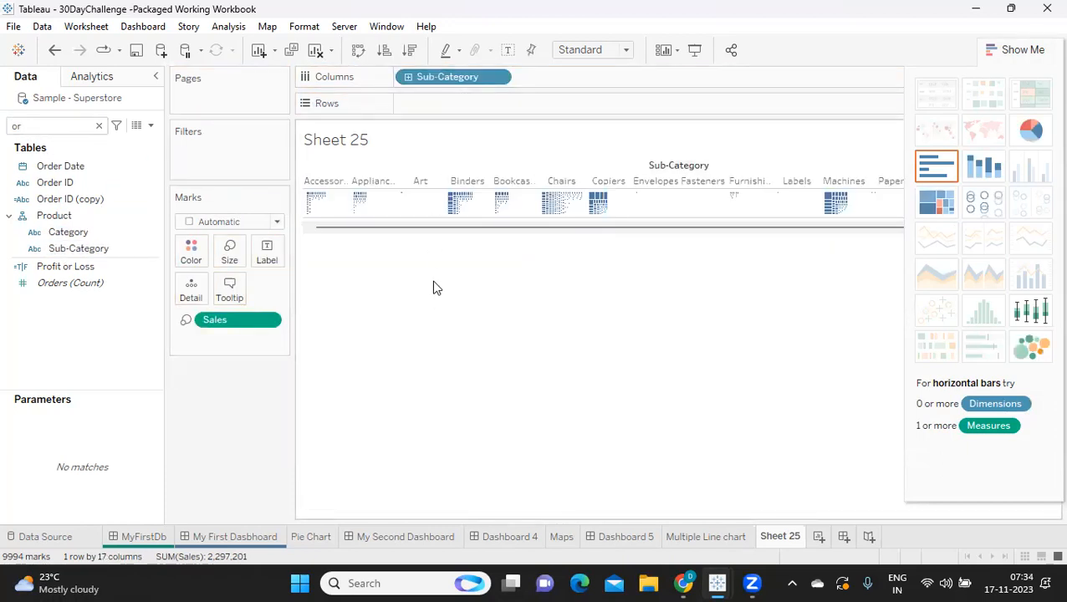
mouse_move(454, 76)
left_mouse_down()
mouse_move(488, 93)
mouse_move(456, 80)
left_mouse_up()
left_click_drag(228, 320, 464, 104)
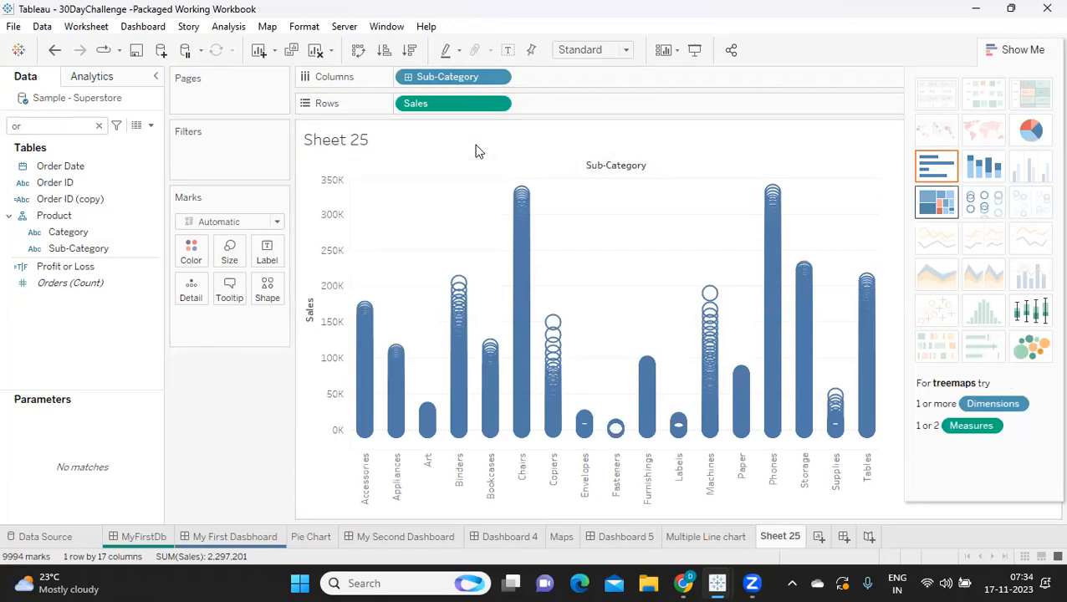
left_click(937, 201)
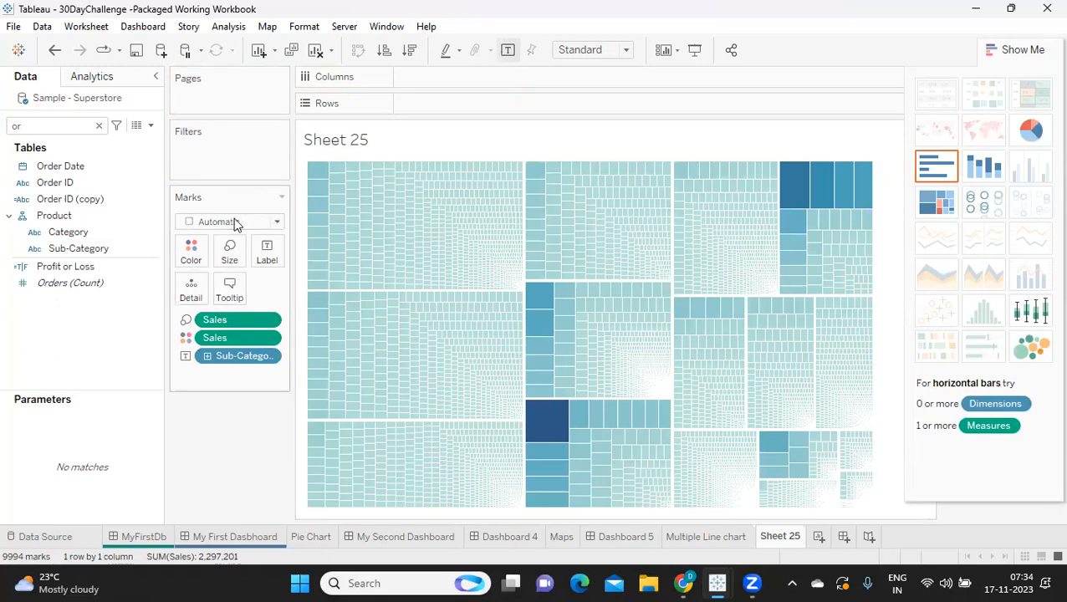
Clear the worksheet and the field search, and create a treemap from the Sales and Sub-Category fields.
left_click(315, 50)
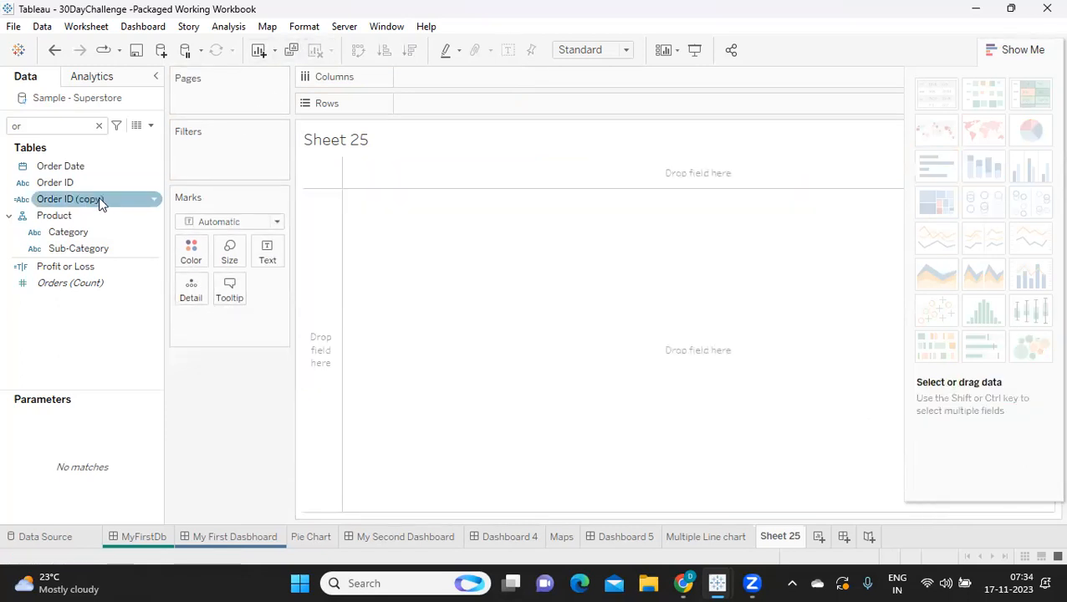
left_click(80, 248)
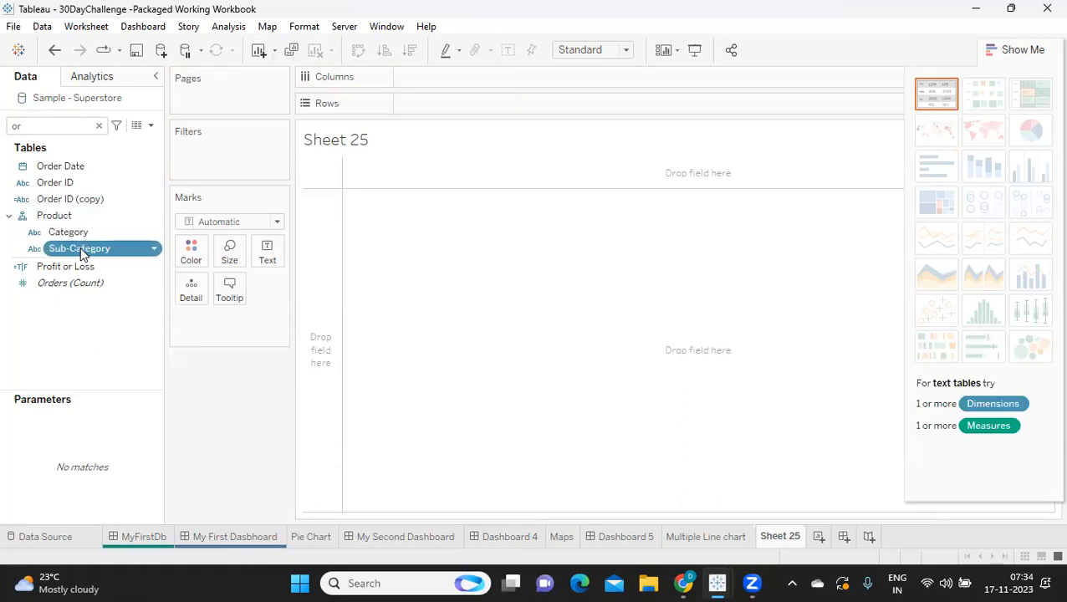
left_click(98, 125)
scroll(121, 389, "down", 3)
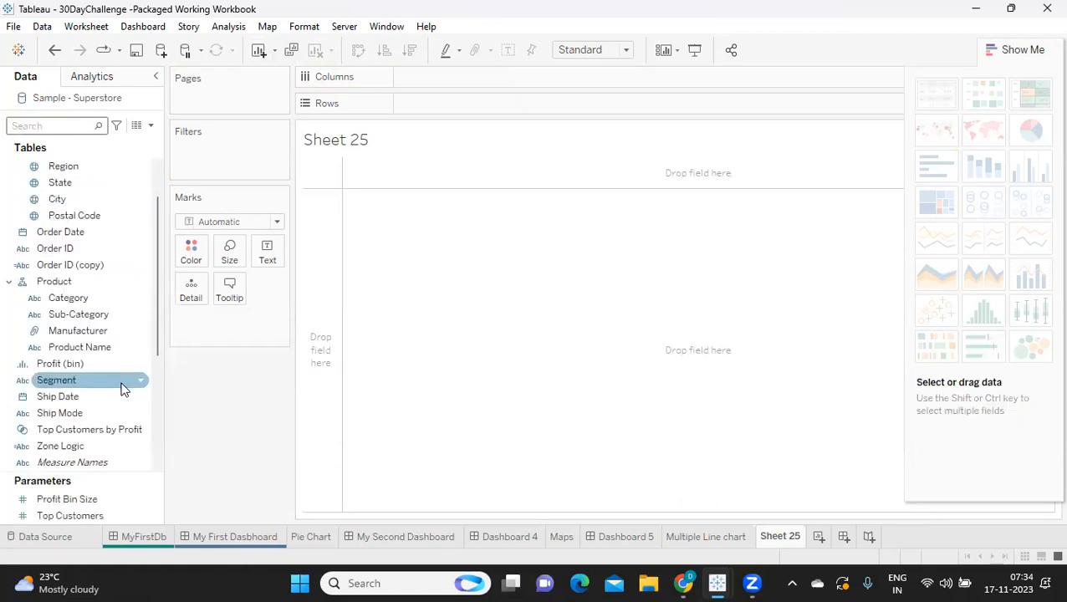
scroll(121, 389, "down", 2)
scroll(74, 428, "down", 2)
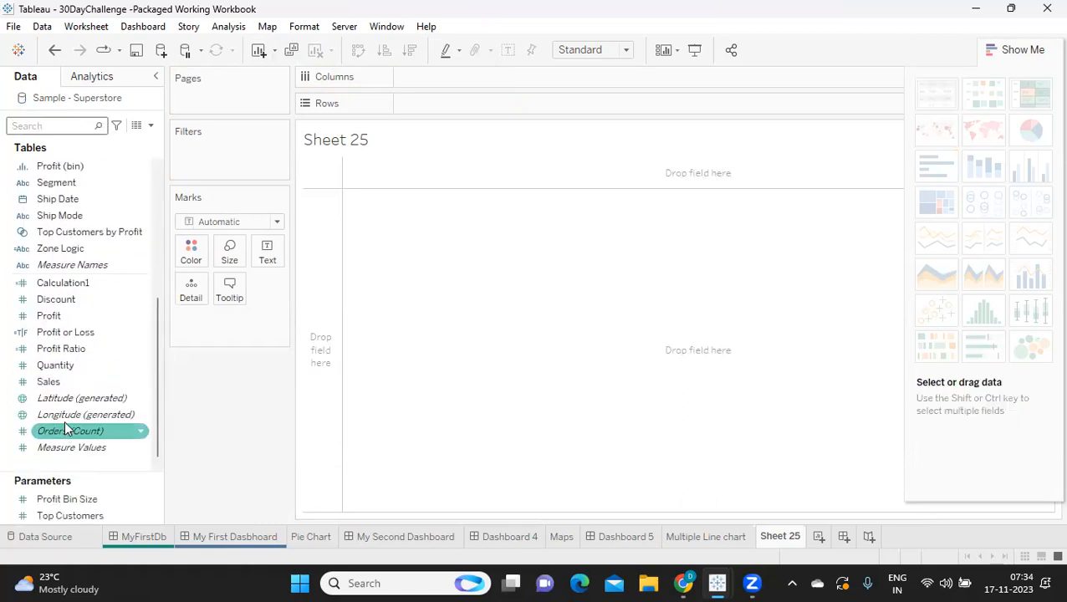
left_click(71, 381)
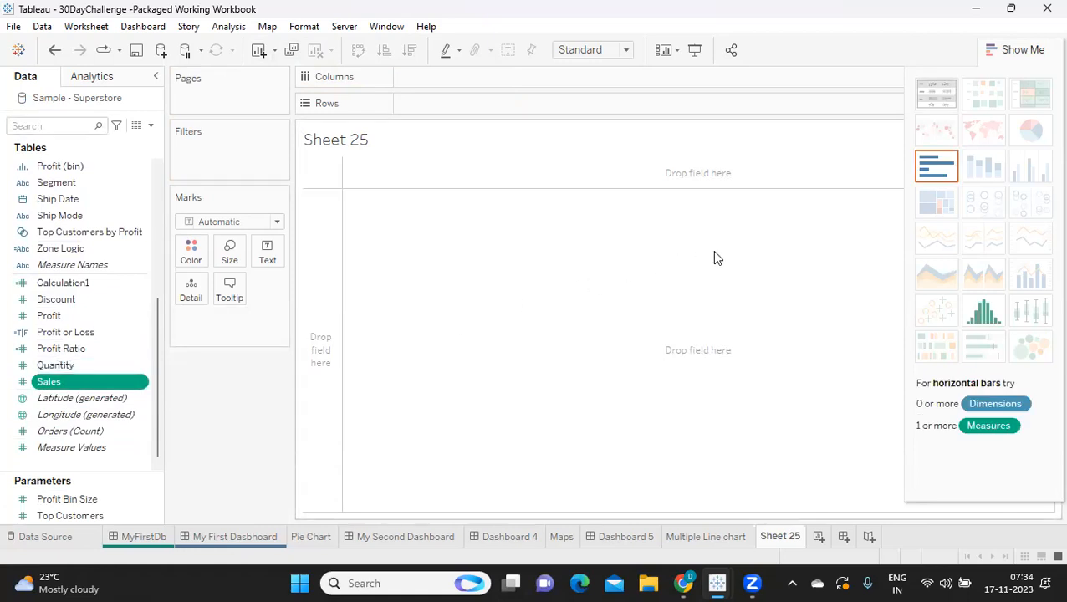
scroll(125, 308, "up", 3)
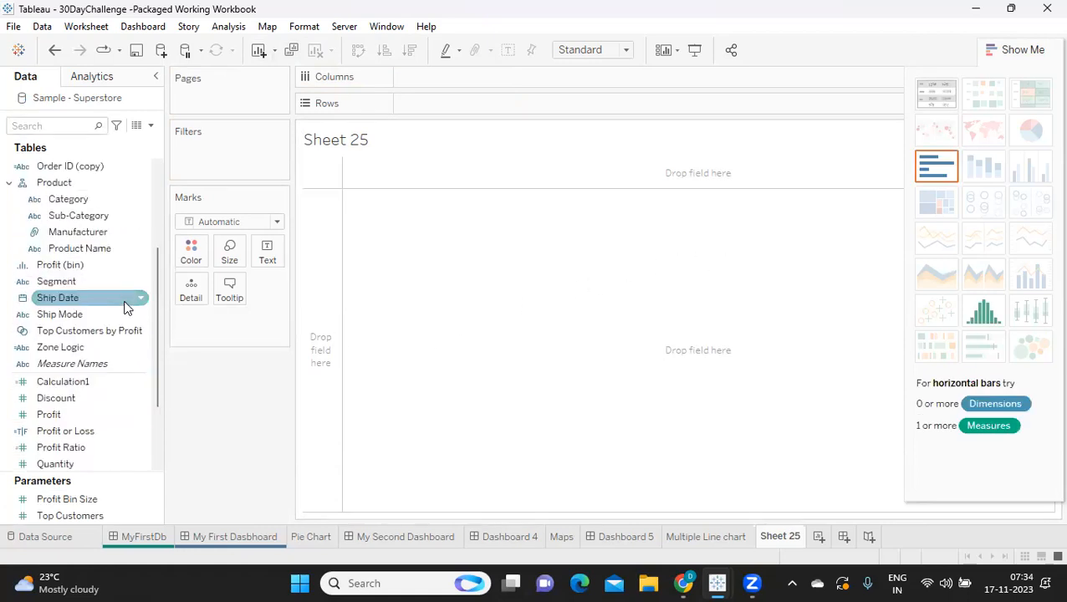
scroll(126, 308, "up", 4)
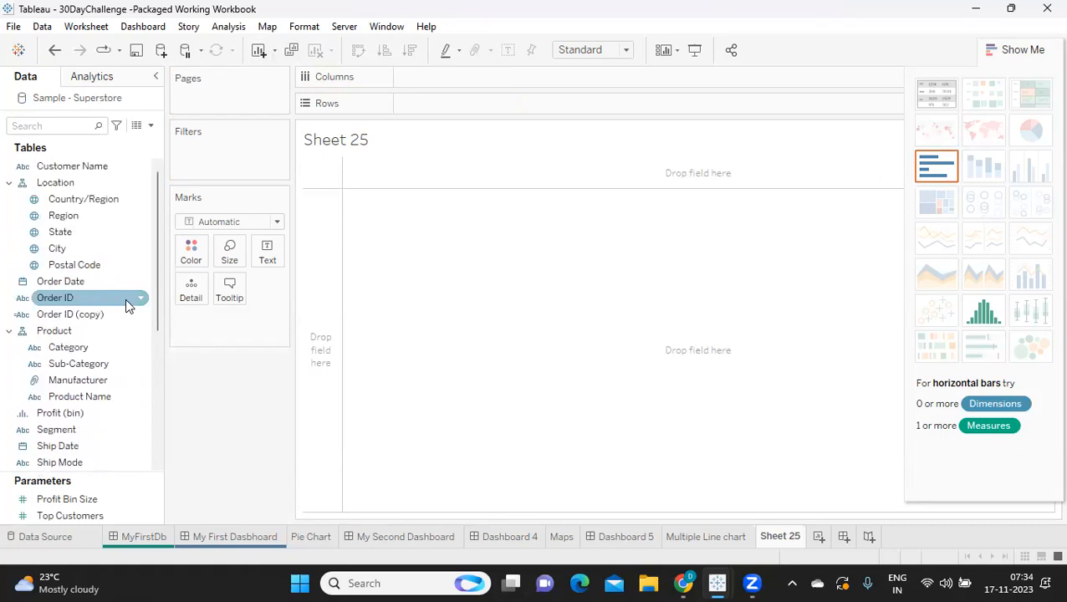
left_click(90, 368, "ctrl")
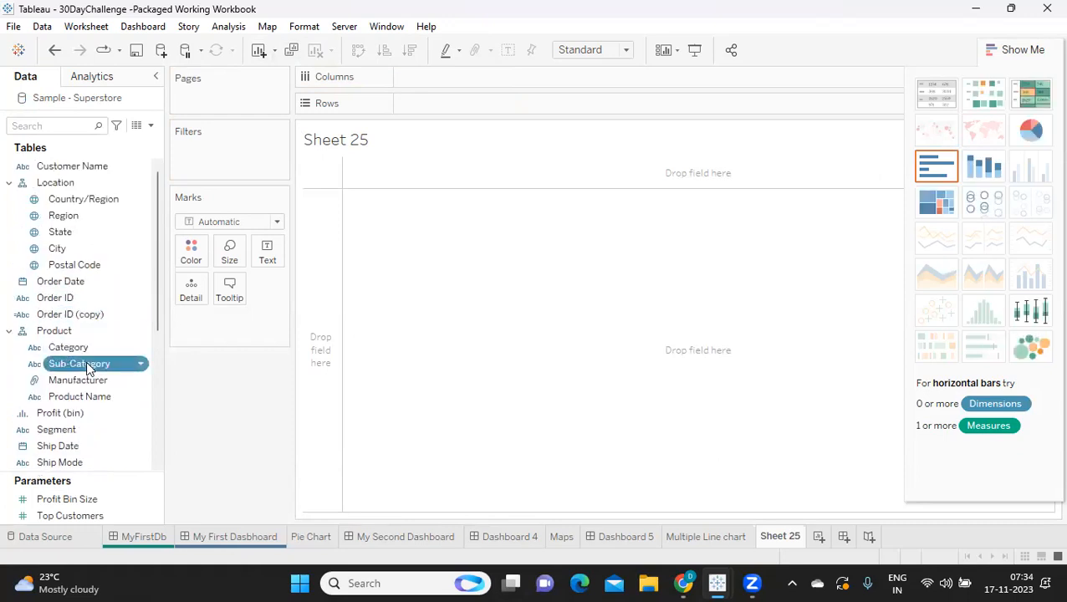
left_click(919, 216)
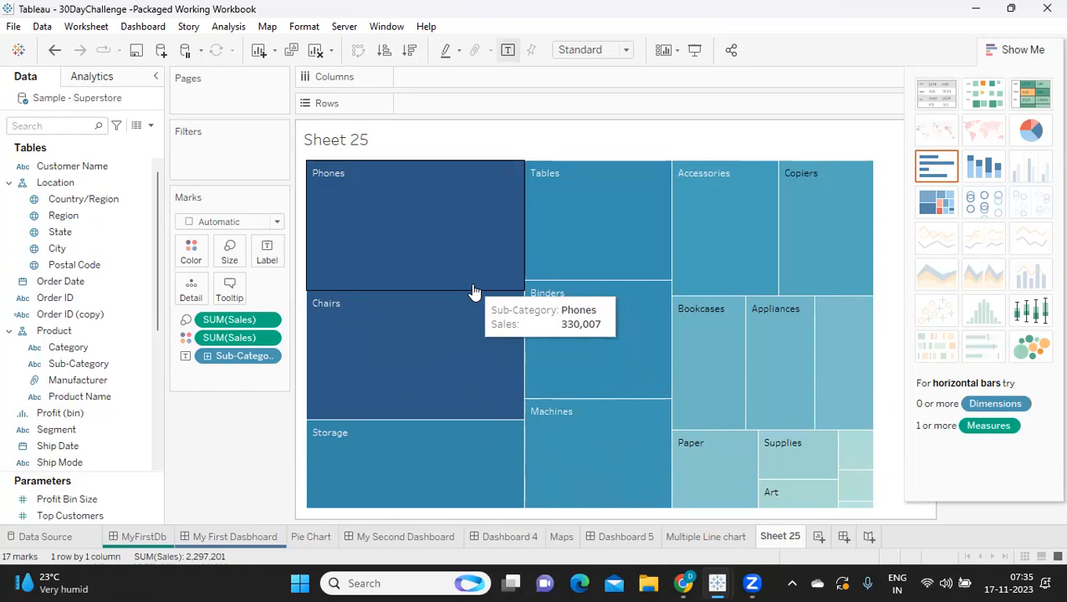
Switch to Chrome, return to the Tableau guide to charts, and review its chart types through Treemaps.
mouse_move(686, 583)
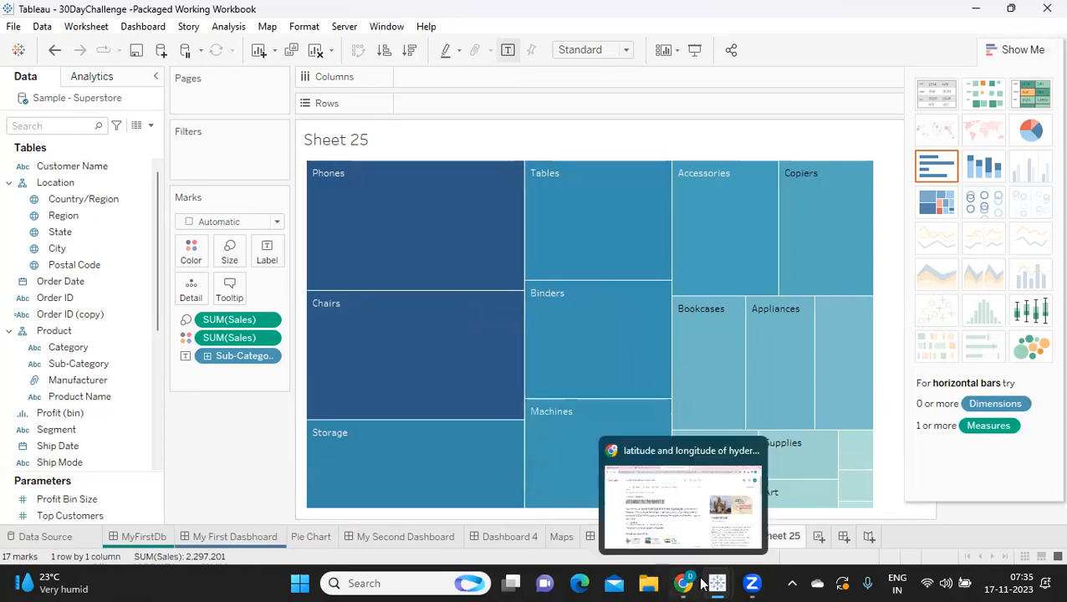
left_click(698, 511)
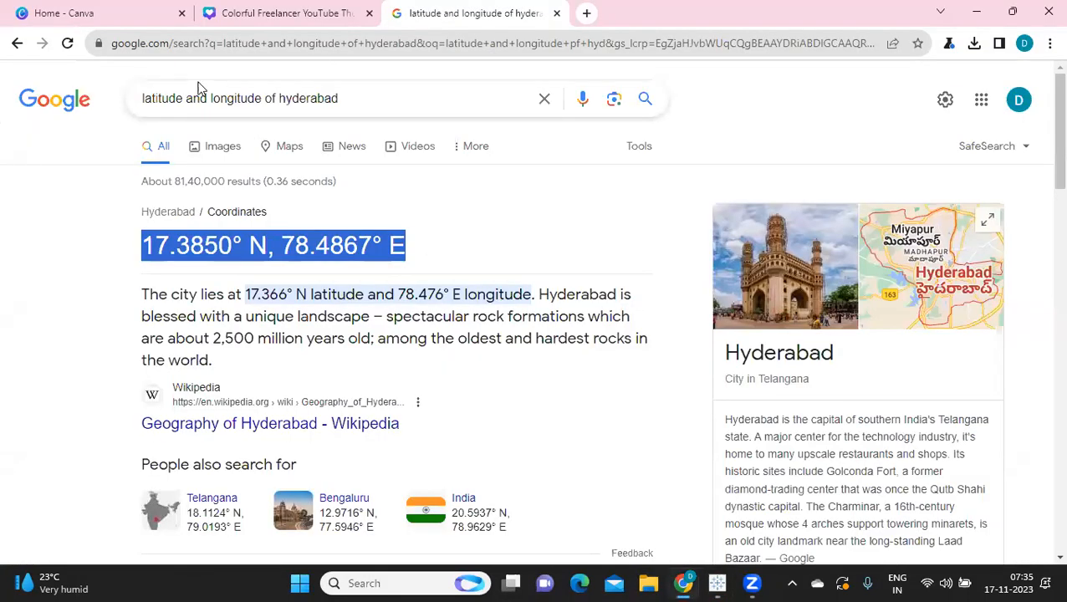
left_click(16, 43)
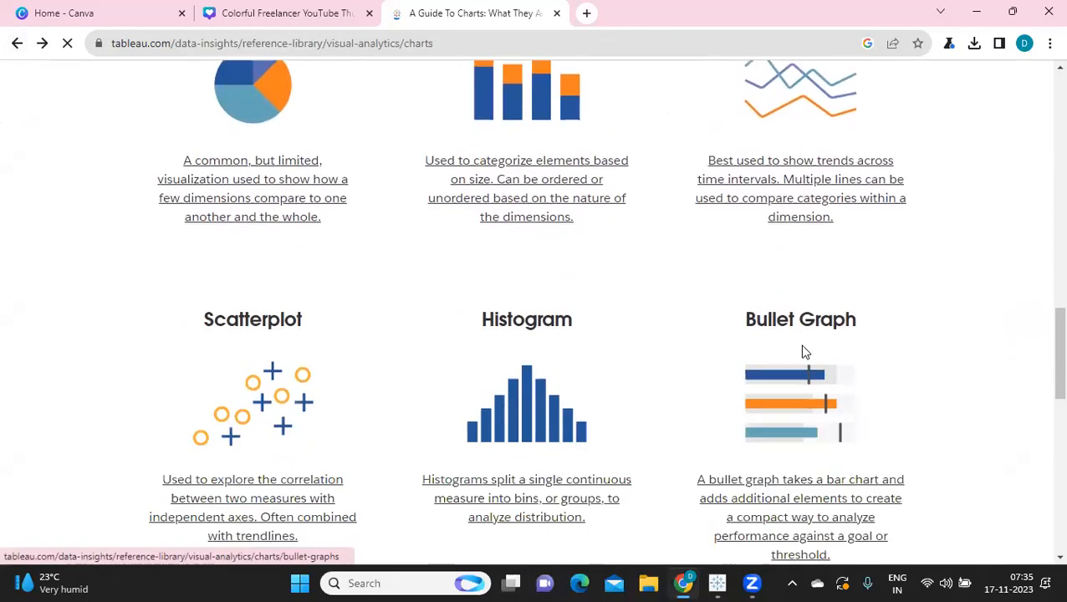
scroll(803, 352, "down", 4)
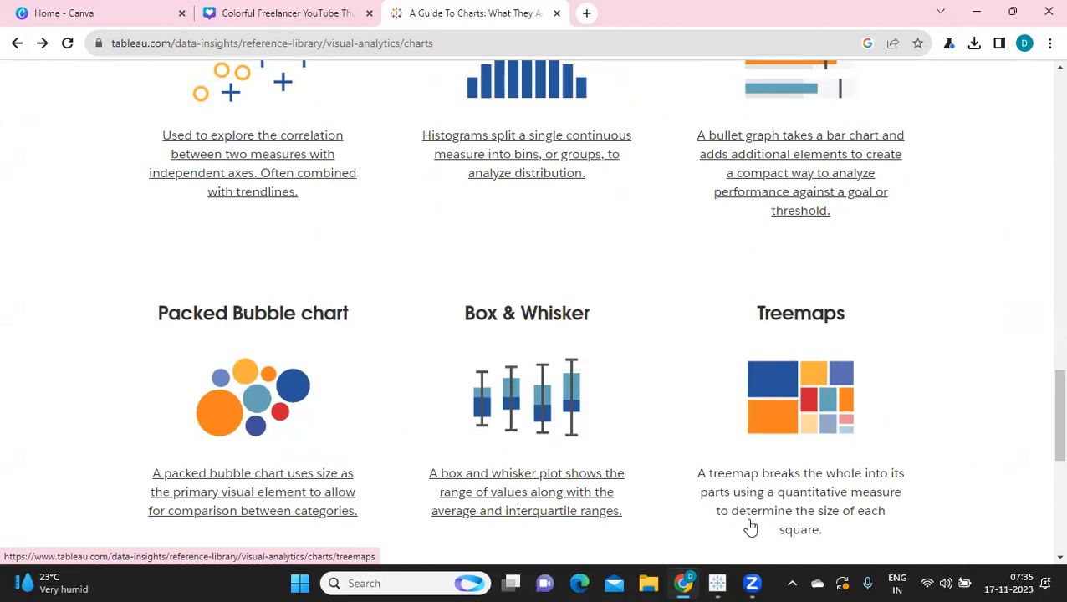
Switch back to Tableau and color the Sheet 25 treemap by Sub-Category.
scroll(765, 520, "down", 1)
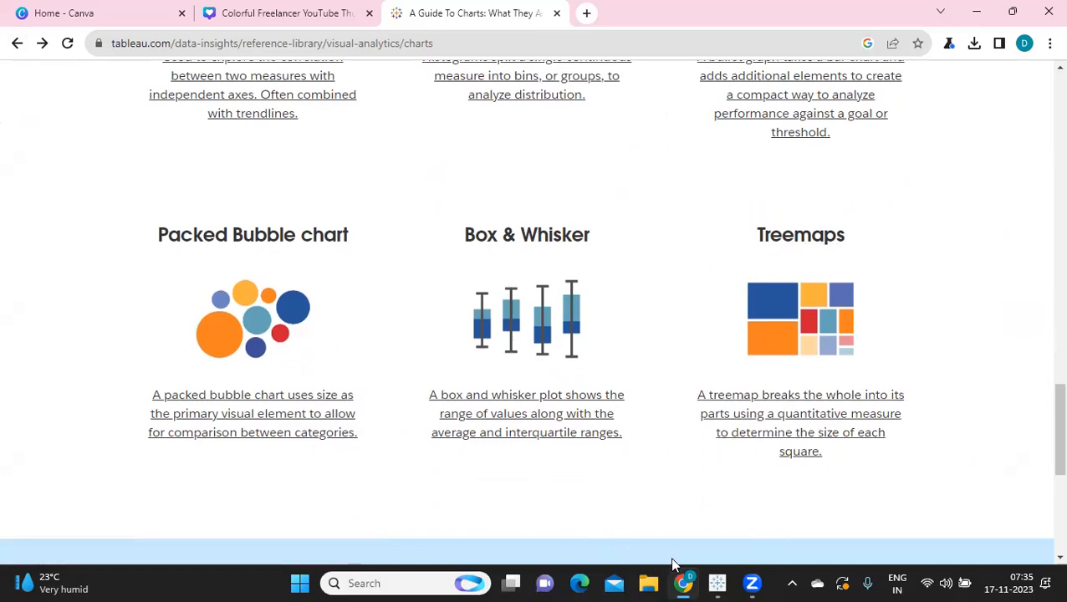
mouse_move(718, 583)
left_click(773, 504)
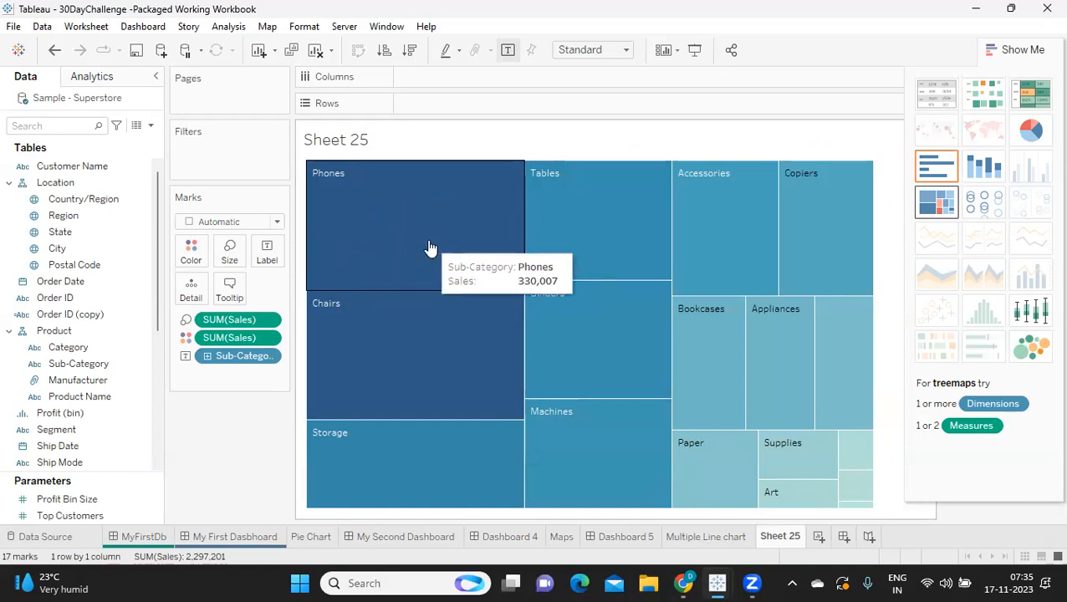
left_click_drag(80, 363, 189, 260)
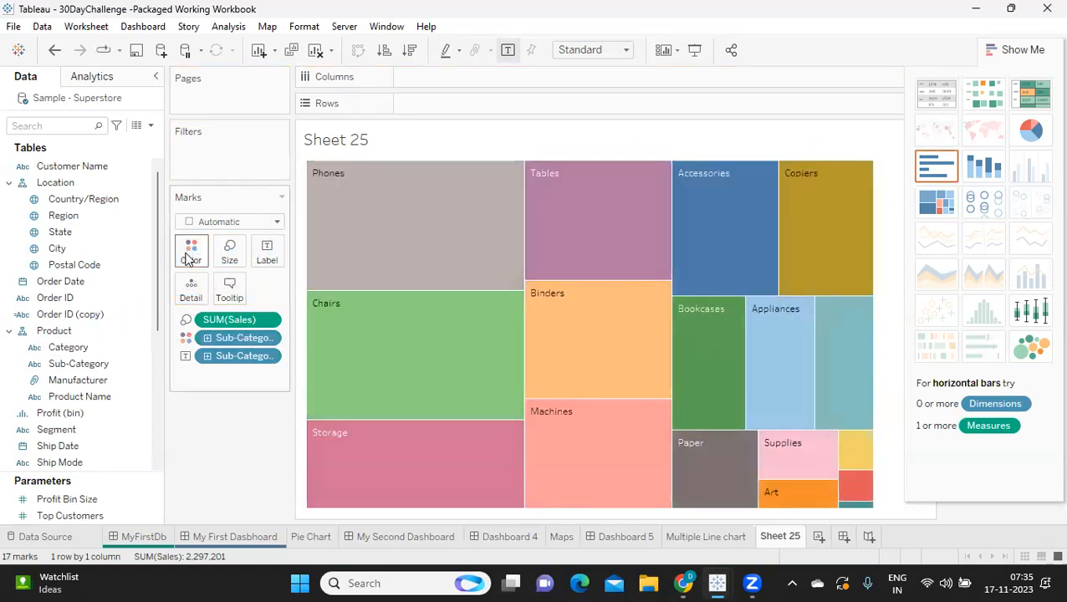
mouse_move(365, 224)
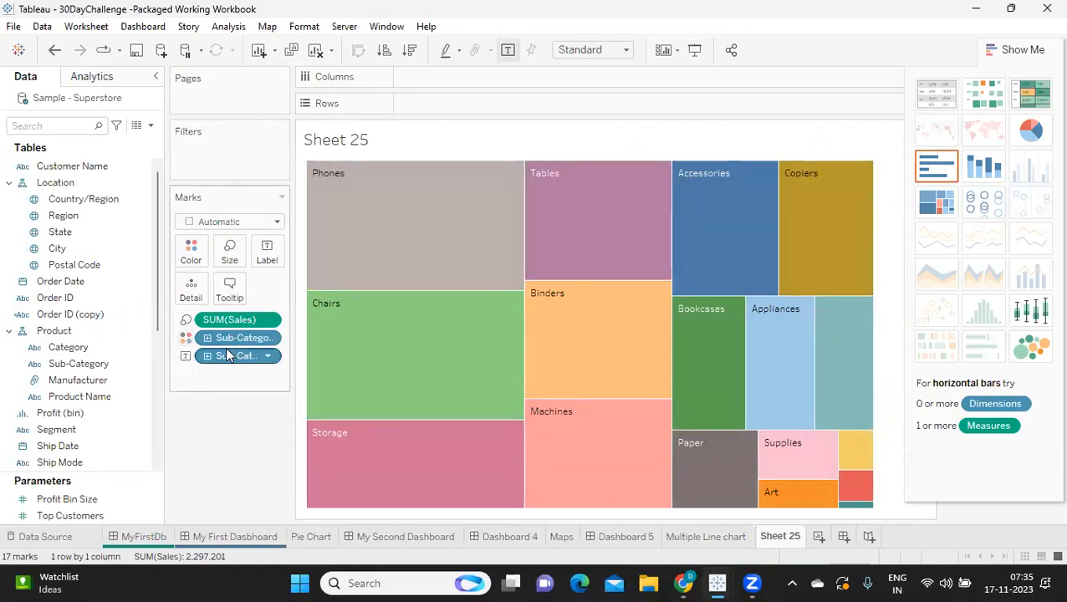
Color the treemap by Sales in place of Sub-Category.
scroll(82, 408, "down", 3)
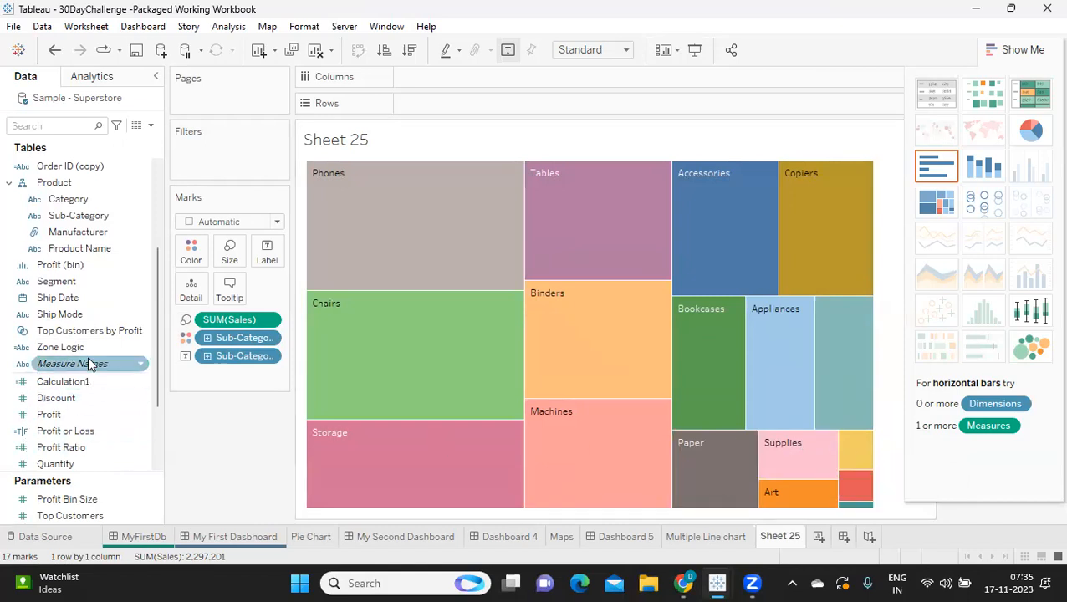
scroll(90, 365, "down", 1)
left_click_drag(134, 431, 189, 255)
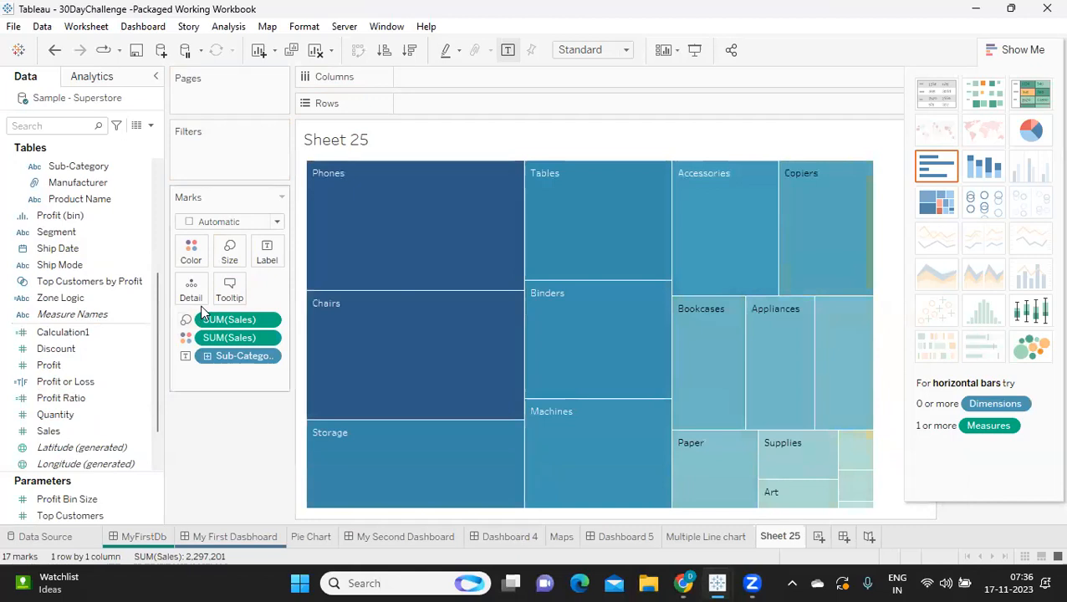
mouse_move(362, 416)
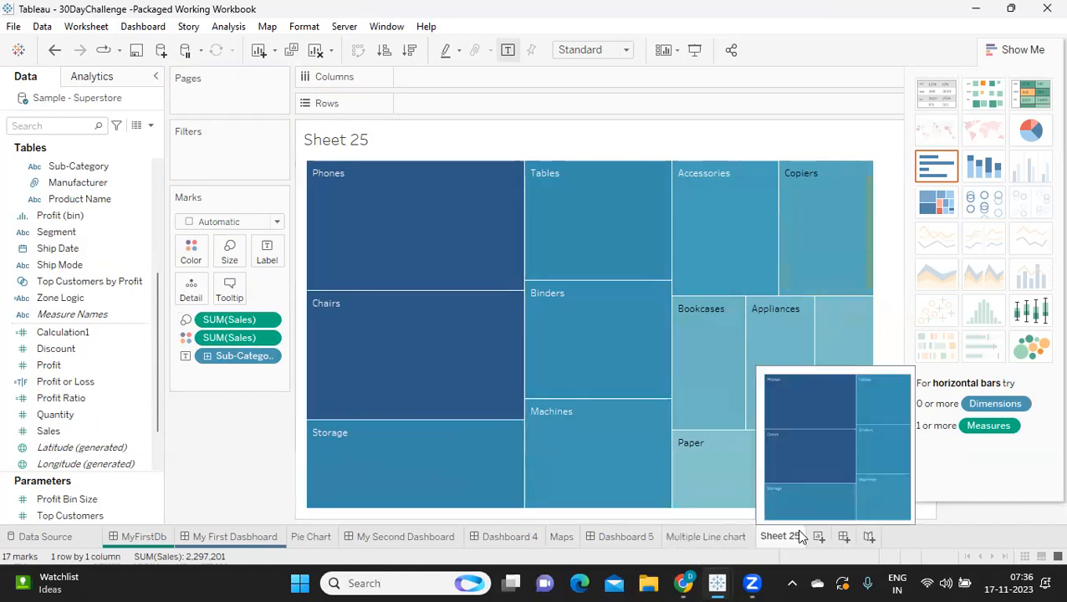
On the Multiple Line chart sheet, hide Show Me, remove Category from the rows and change the mark type to Area.
left_click(721, 535)
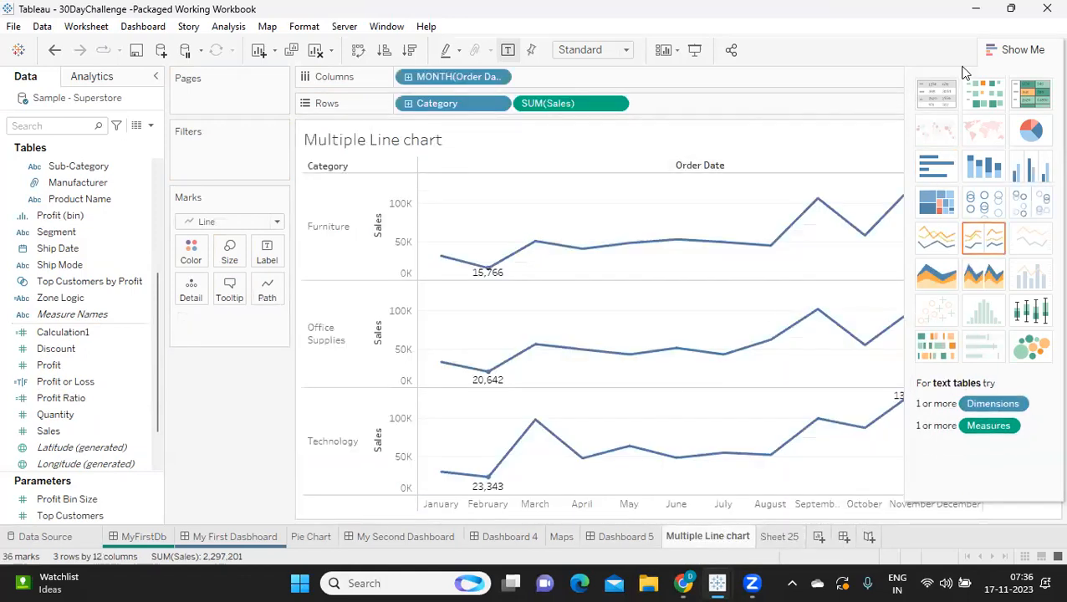
left_click(1016, 50)
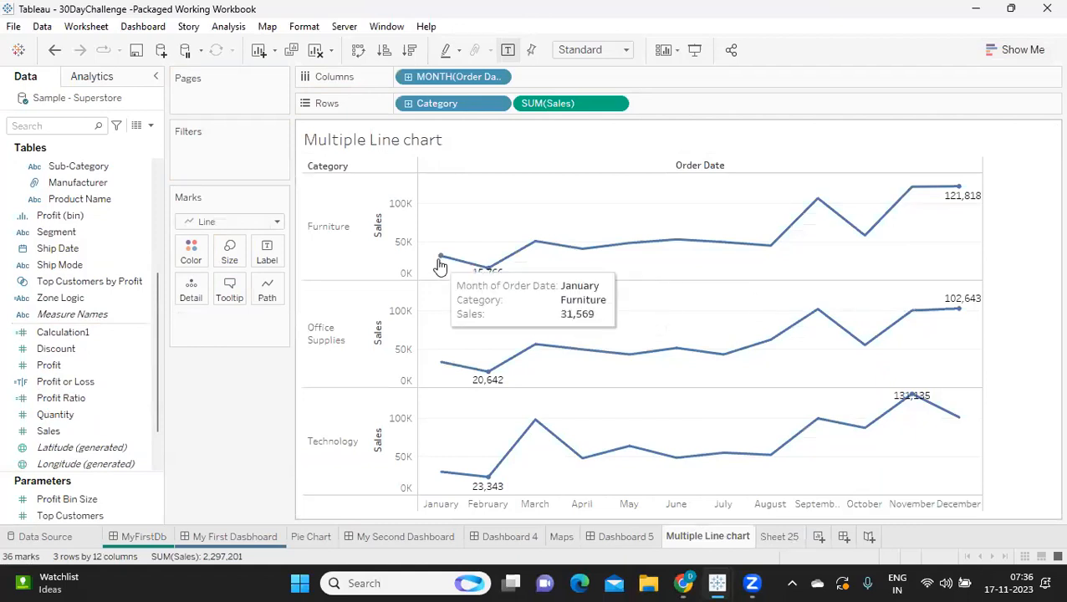
mouse_move(880, 221)
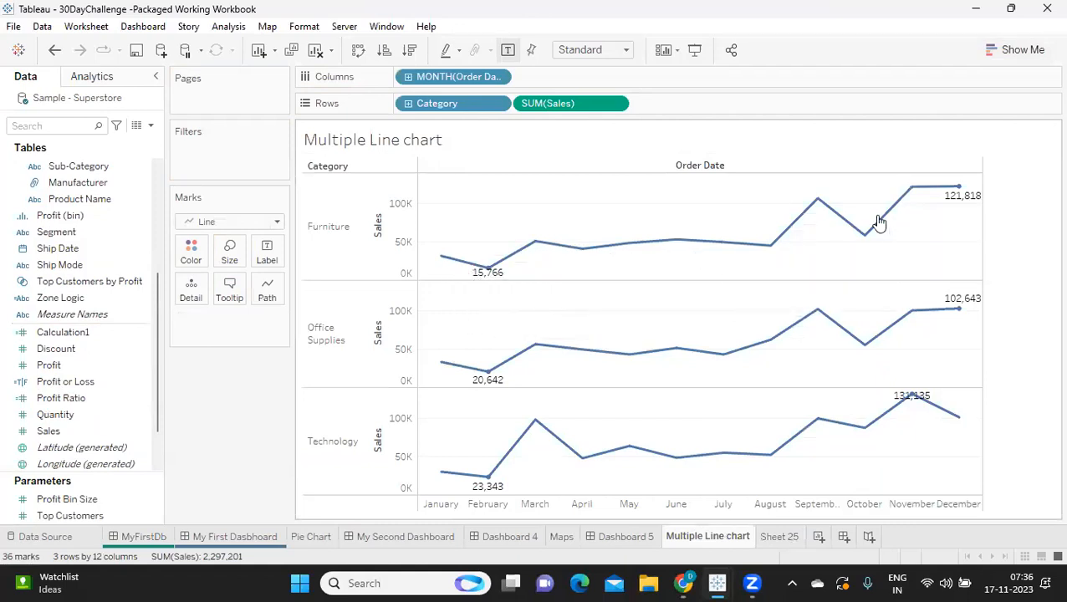
left_click_drag(441, 112, 245, 388)
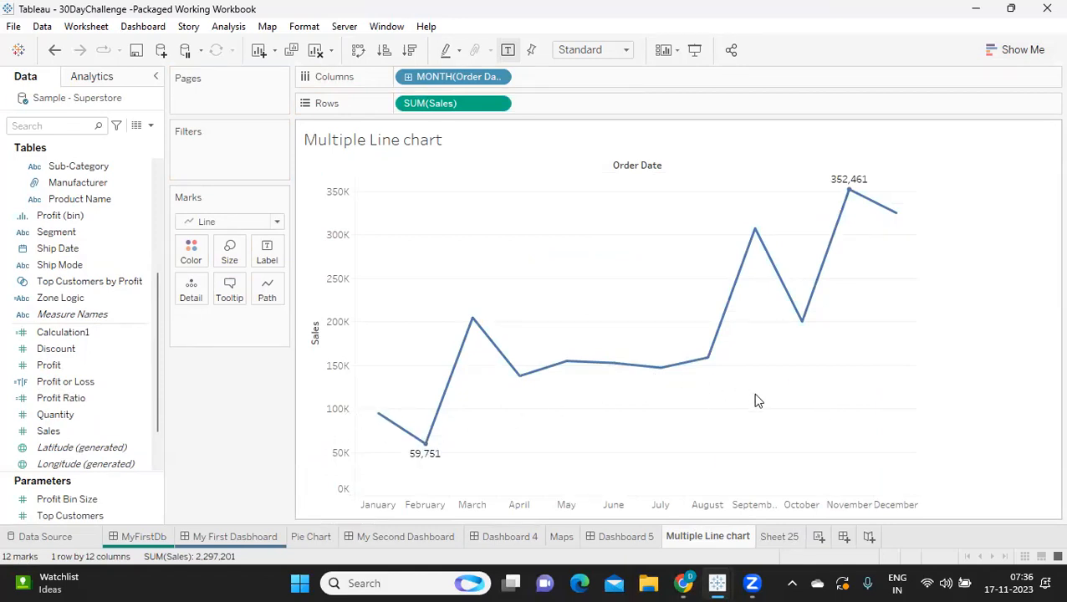
left_click(267, 223)
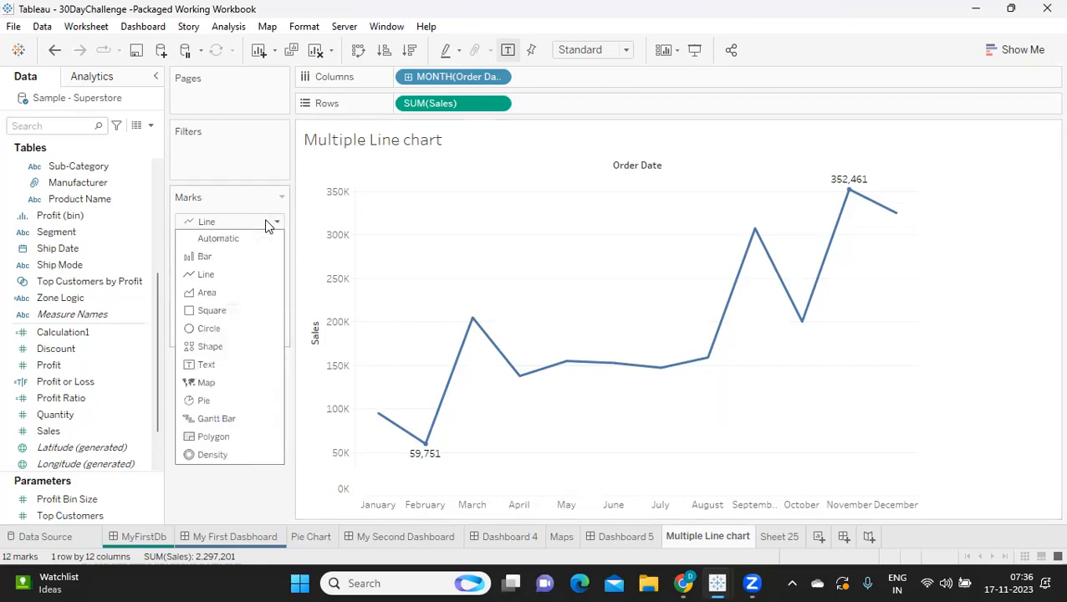
left_click(250, 293)
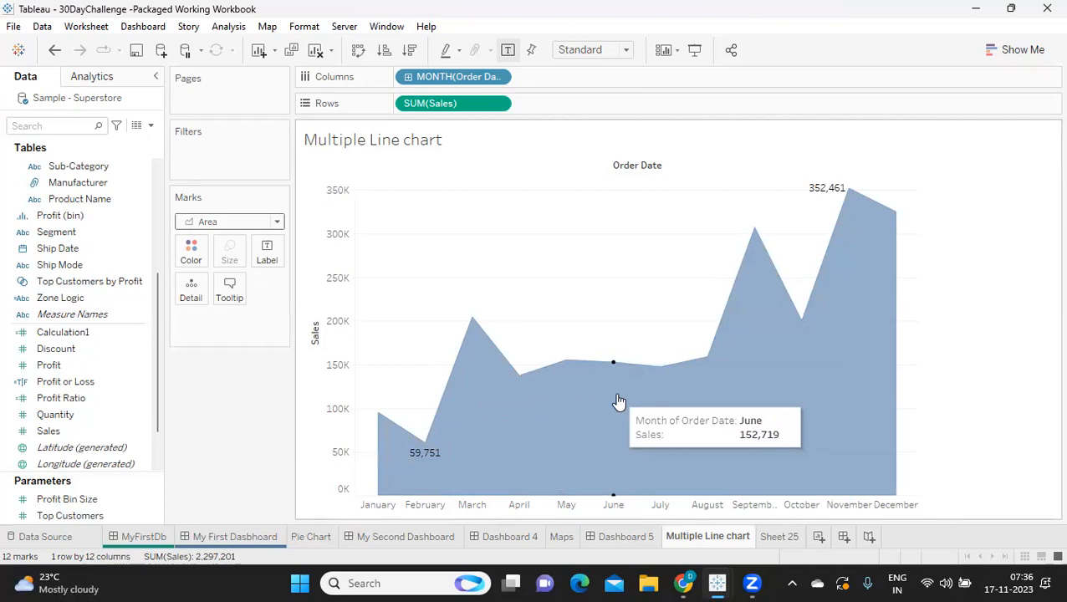
Set the area color's opacity to 35% and give the area a black border.
left_click(191, 252)
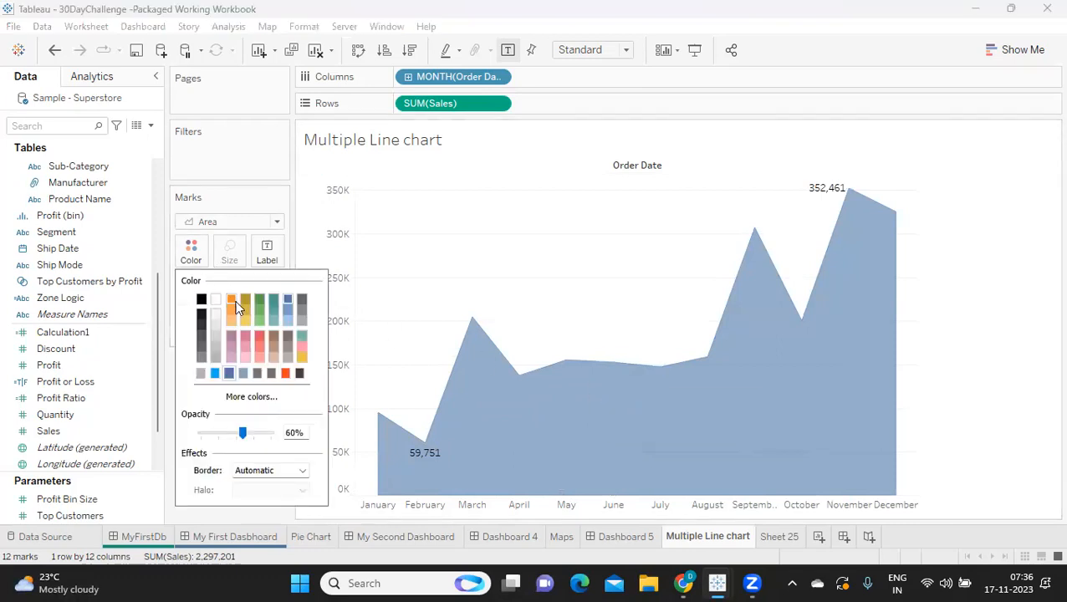
mouse_move(242, 433)
left_mouse_down()
mouse_move(282, 437)
mouse_move(226, 437)
left_mouse_up()
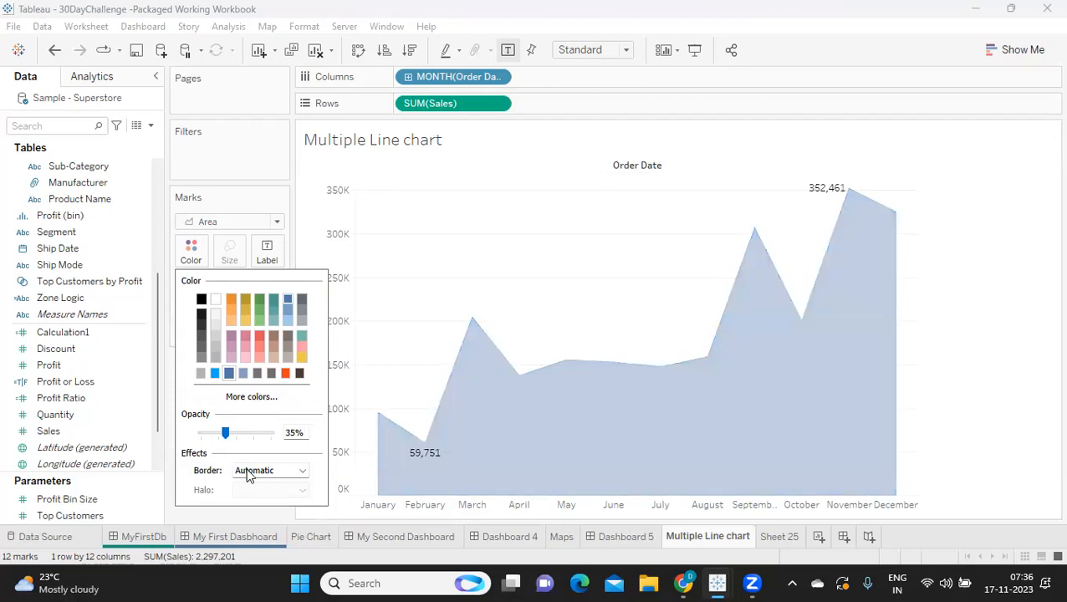
left_click(251, 471)
left_click(243, 355)
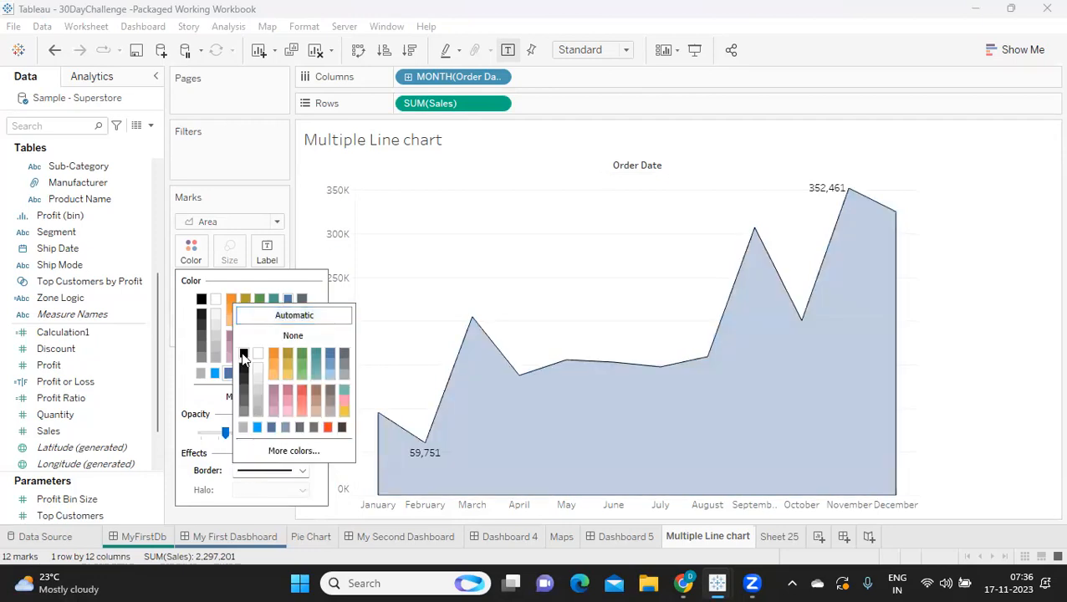
left_click(330, 373)
left_click(244, 352)
left_click(191, 430)
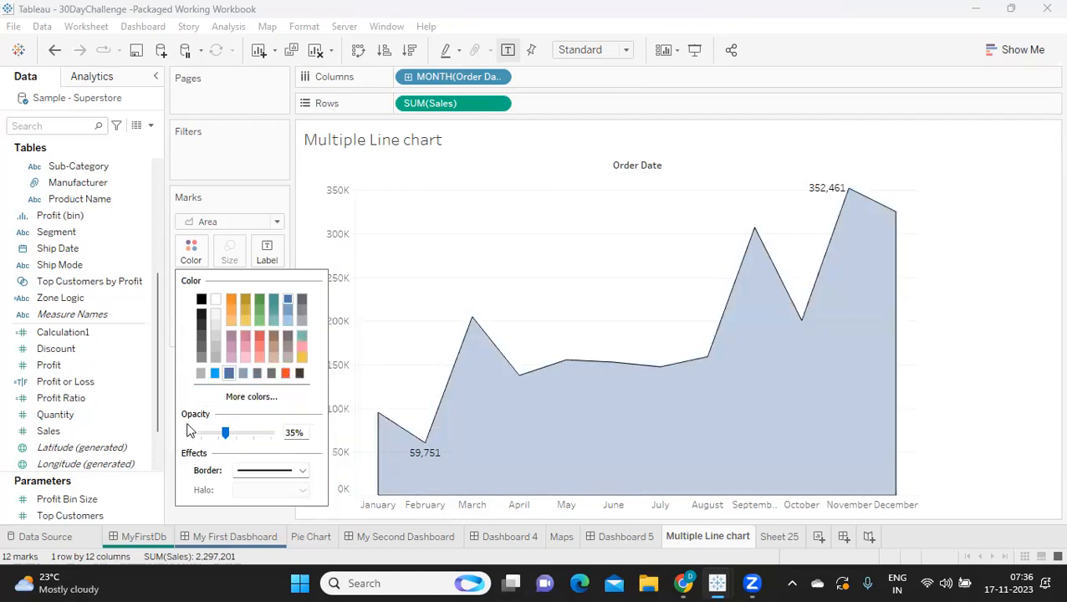
left_click(237, 219)
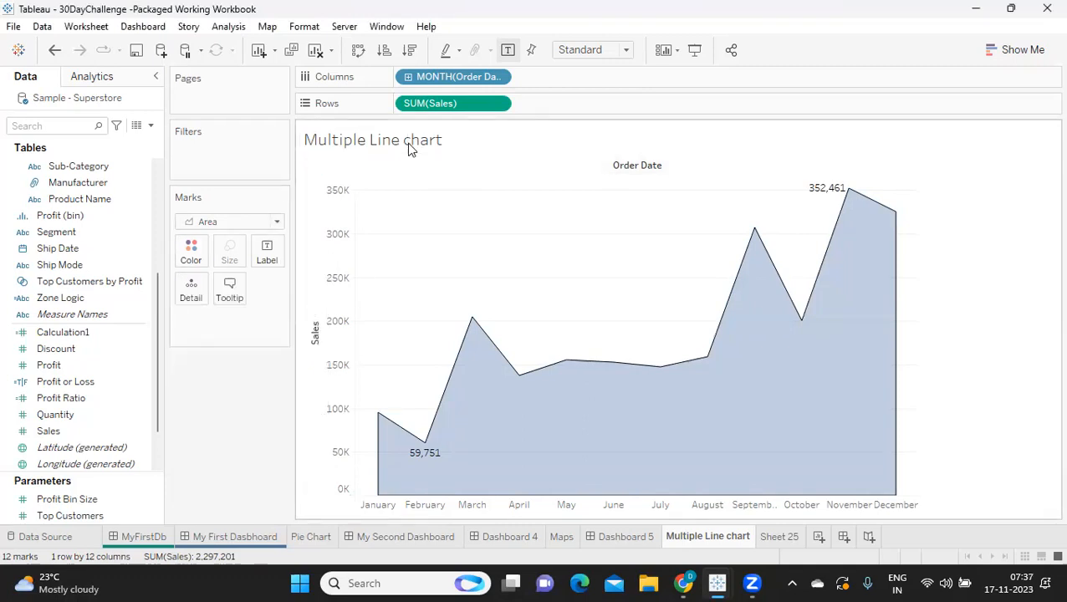
Find the Region field, color the area chart by it and raise the color opacity.
left_click(58, 127)
type("re")
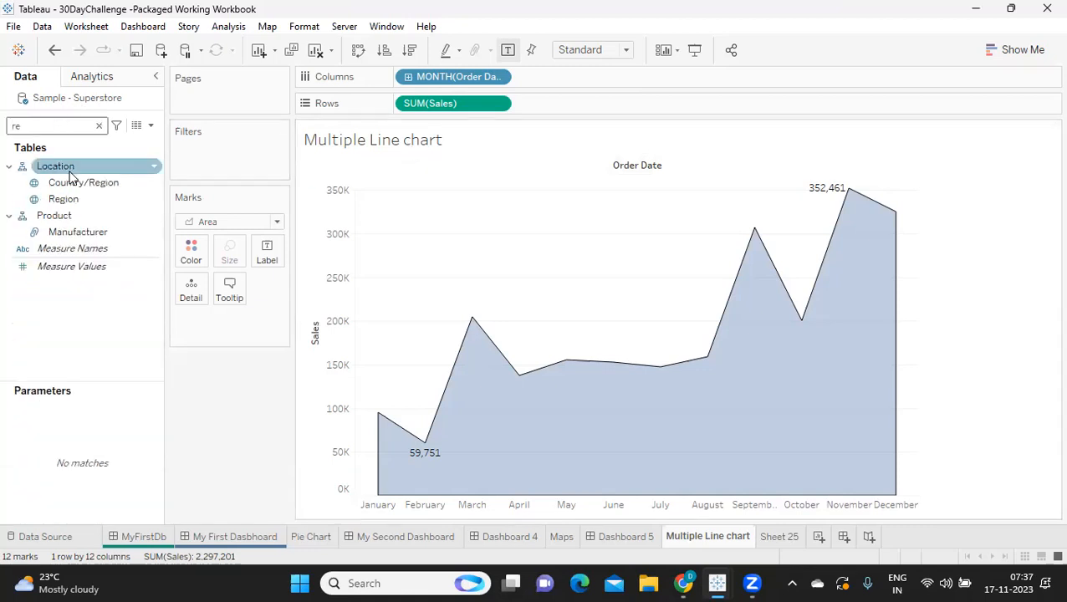
left_click_drag(66, 199, 190, 252)
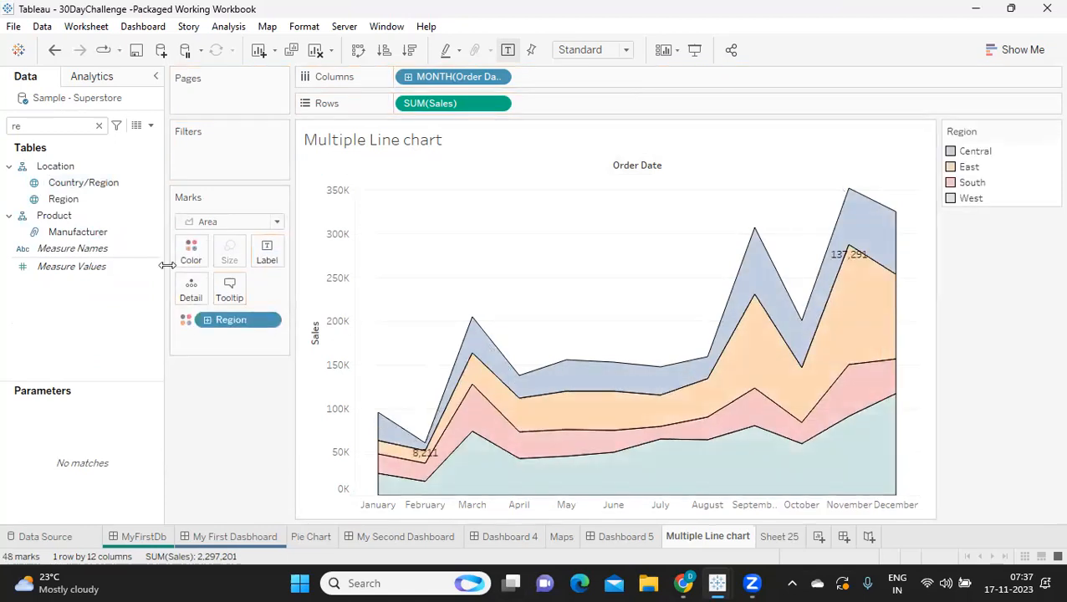
left_click(190, 251)
left_click(240, 339)
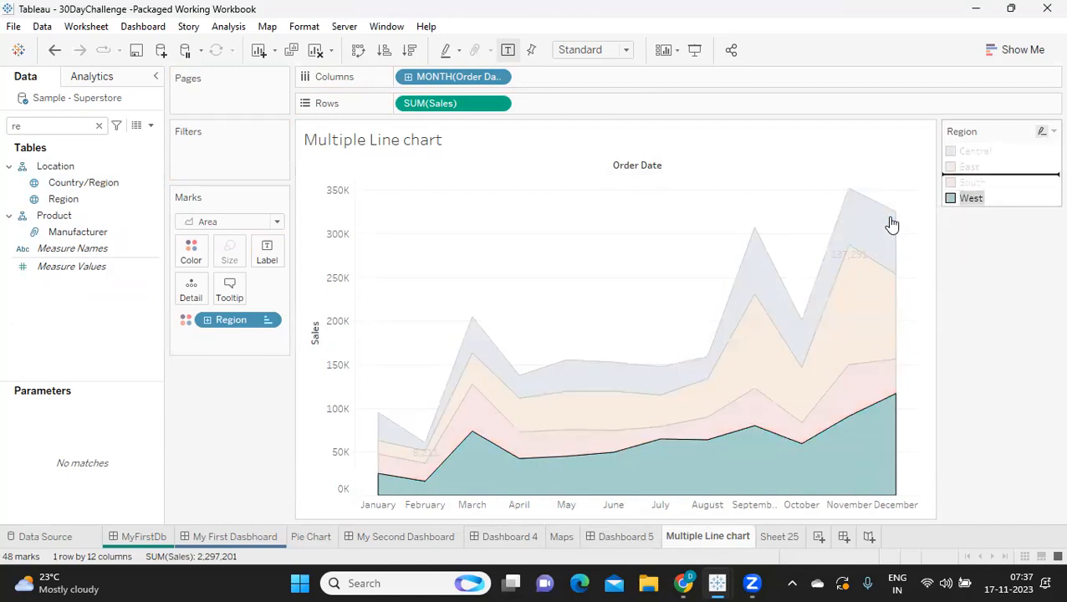
Move West above South in the Region legend and turn off mark stacking for the area chart.
left_click_drag(892, 224, 973, 286)
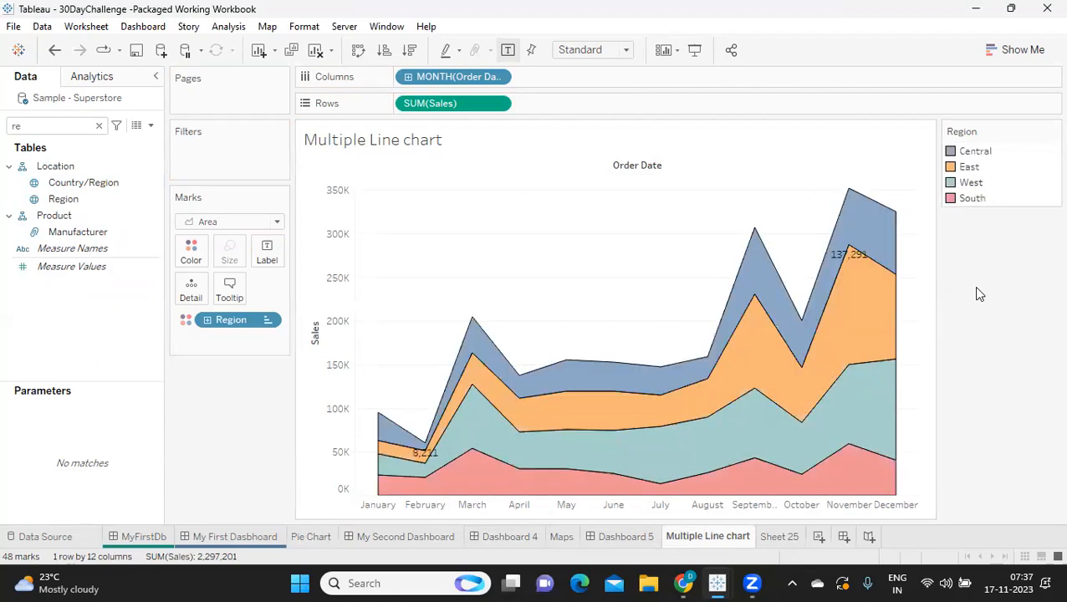
left_click(233, 29)
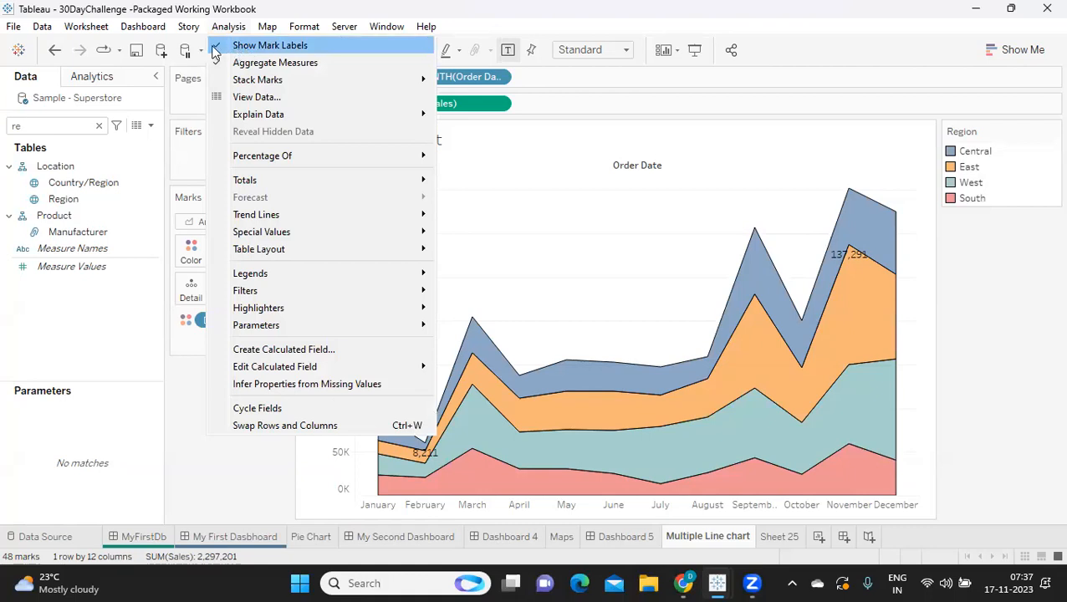
mouse_move(250, 83)
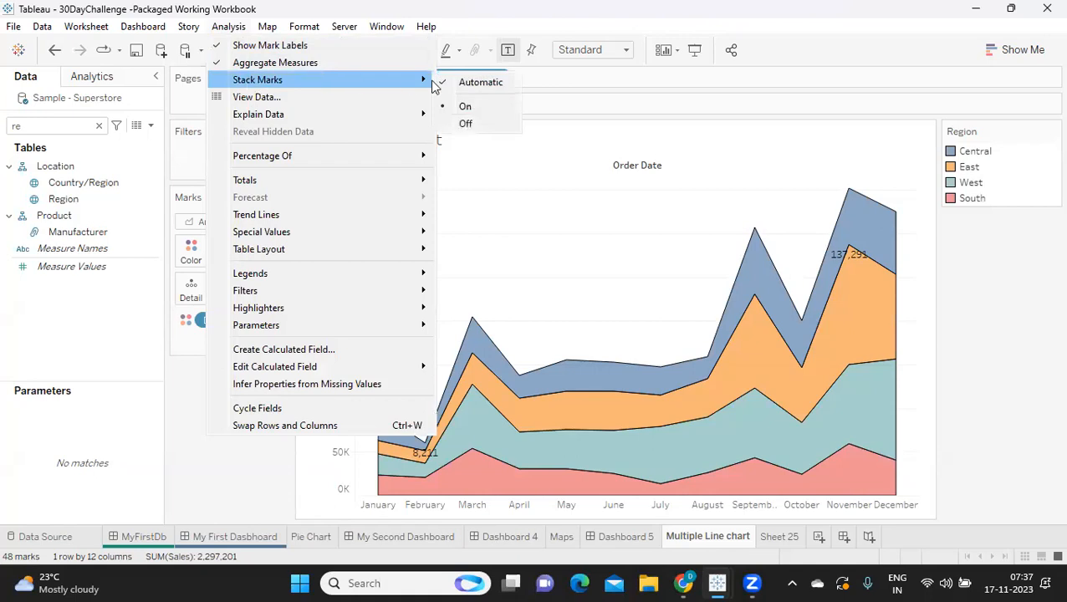
left_click(481, 125)
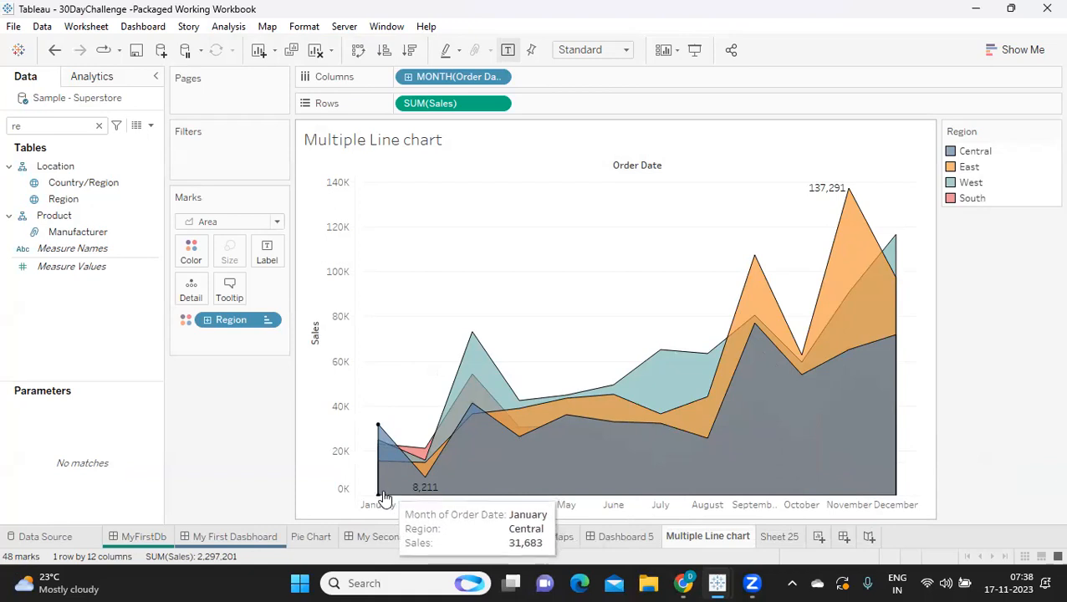
Examine the overlapping region areas by highlighting individual marks and each Region legend entry down to South.
left_click(661, 470)
left_click(699, 419)
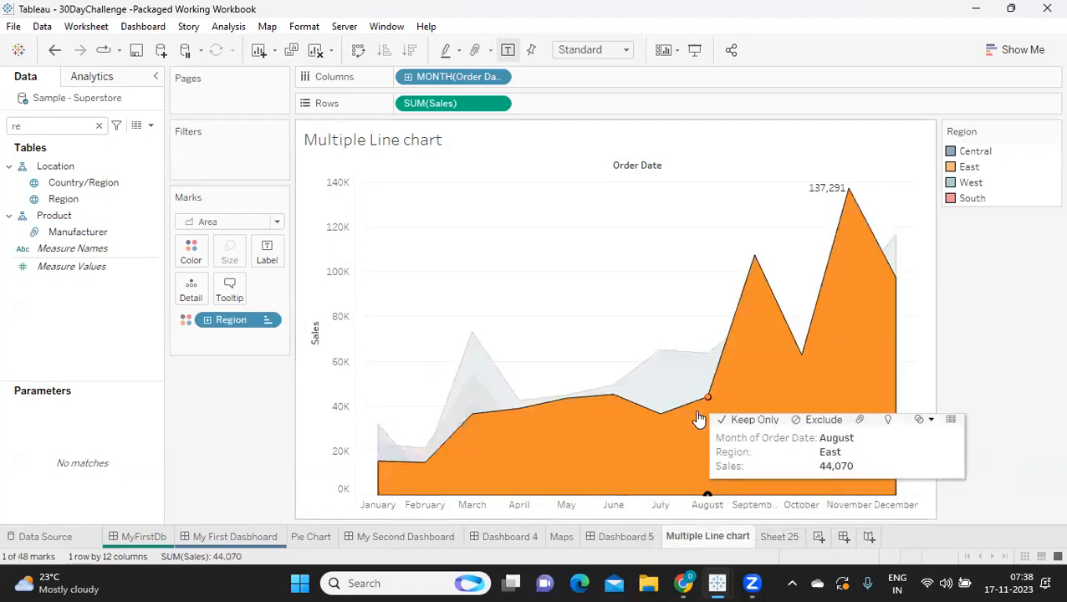
left_click(666, 381)
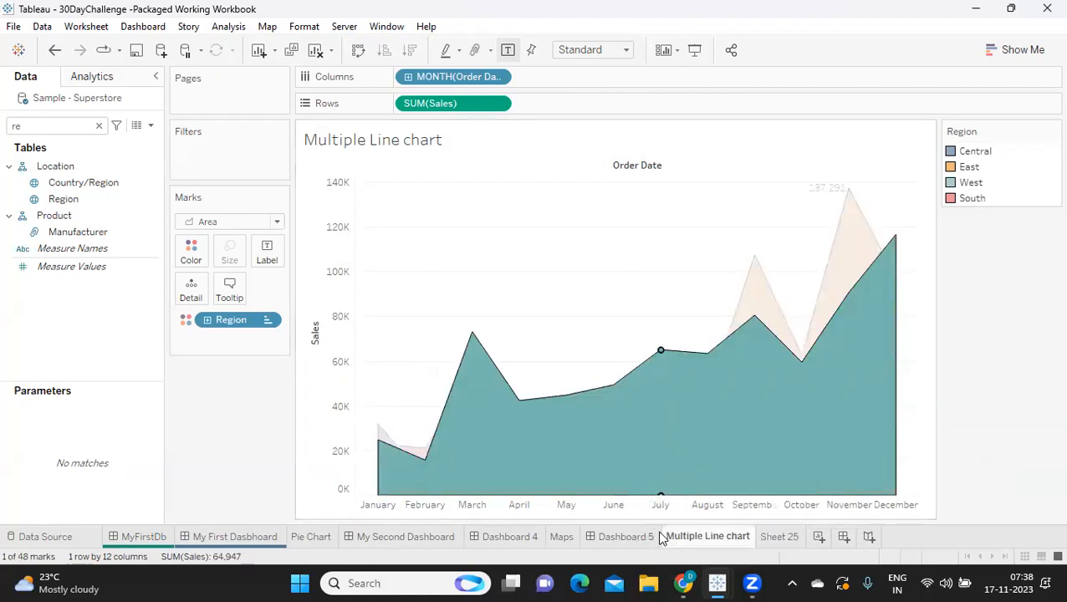
left_click(845, 243)
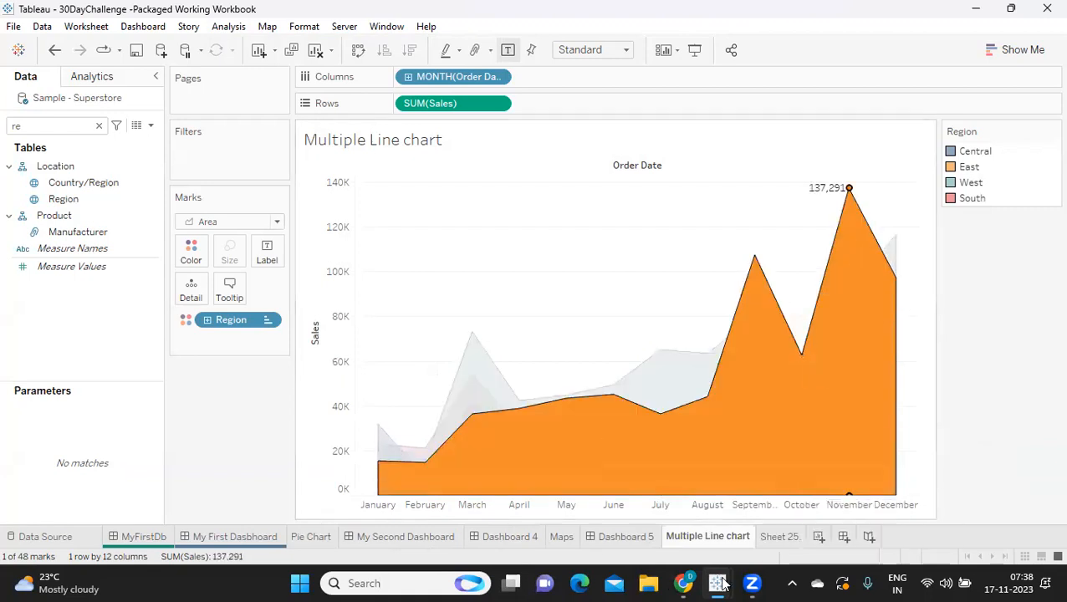
left_click(964, 375)
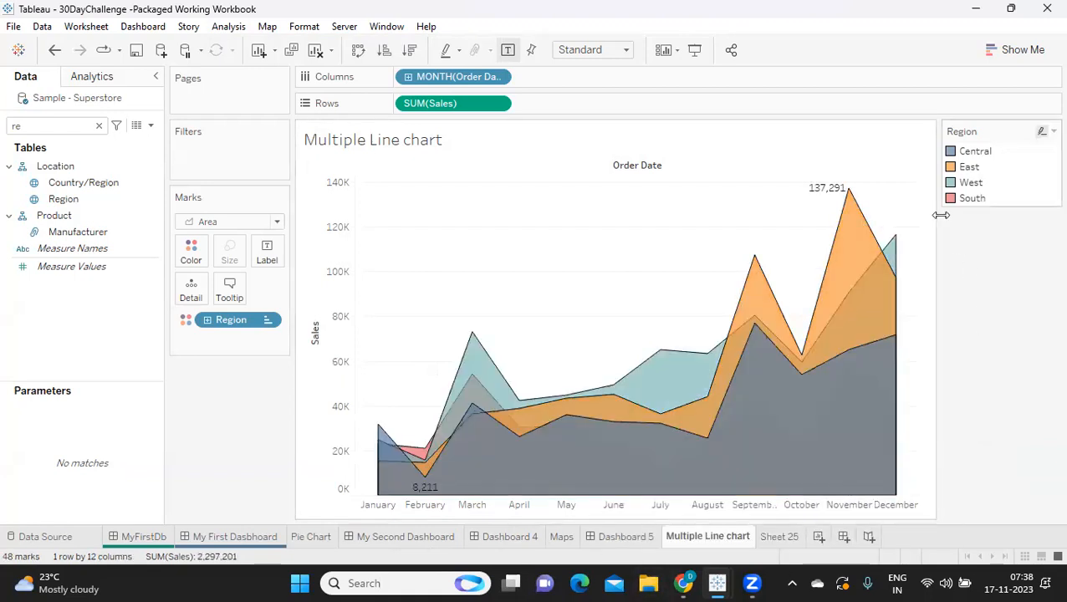
left_click(975, 151)
key("Down")
key("Down")
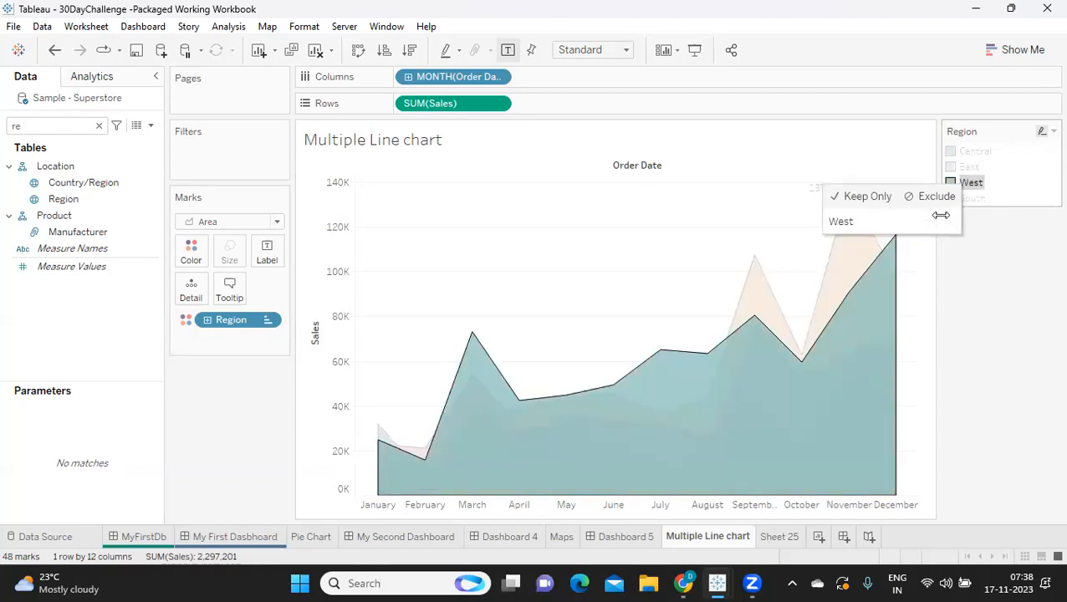
key("Down")
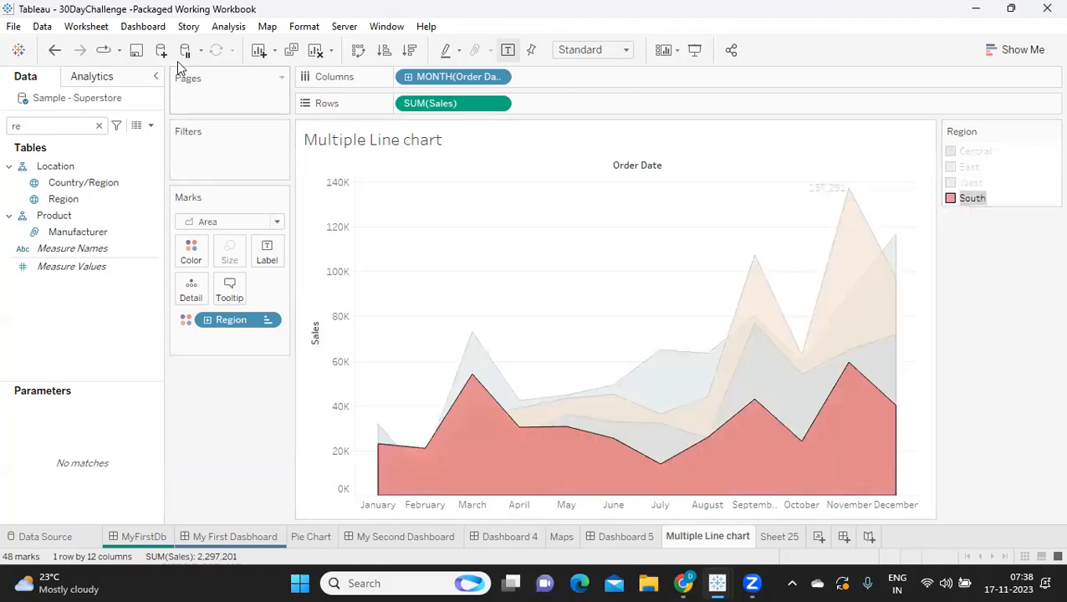
Check the Stack Marks options for the area chart and leave them as they are.
left_click(221, 26)
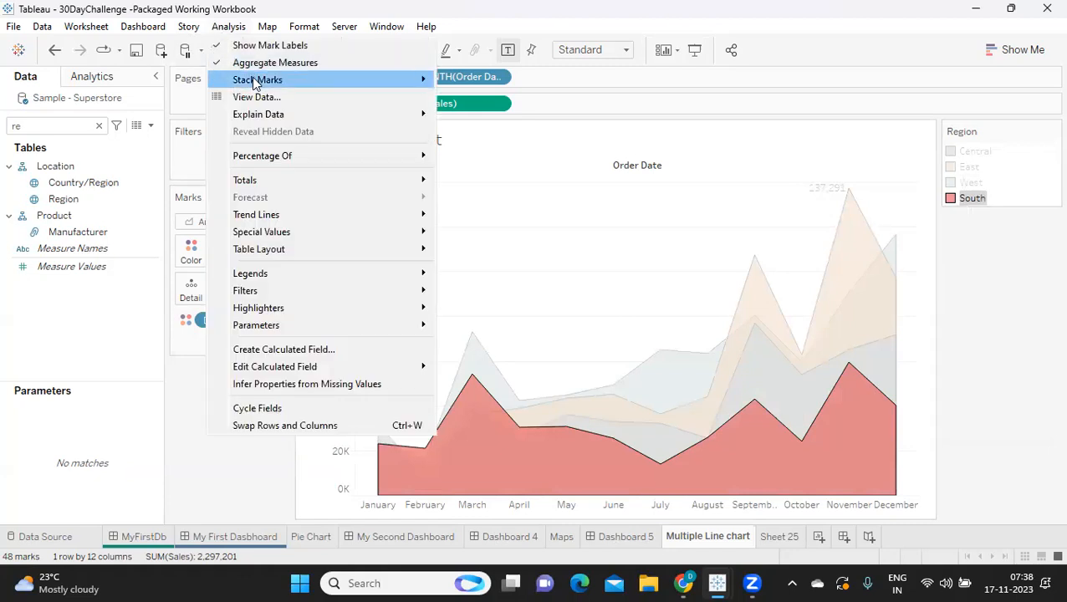
mouse_move(256, 84)
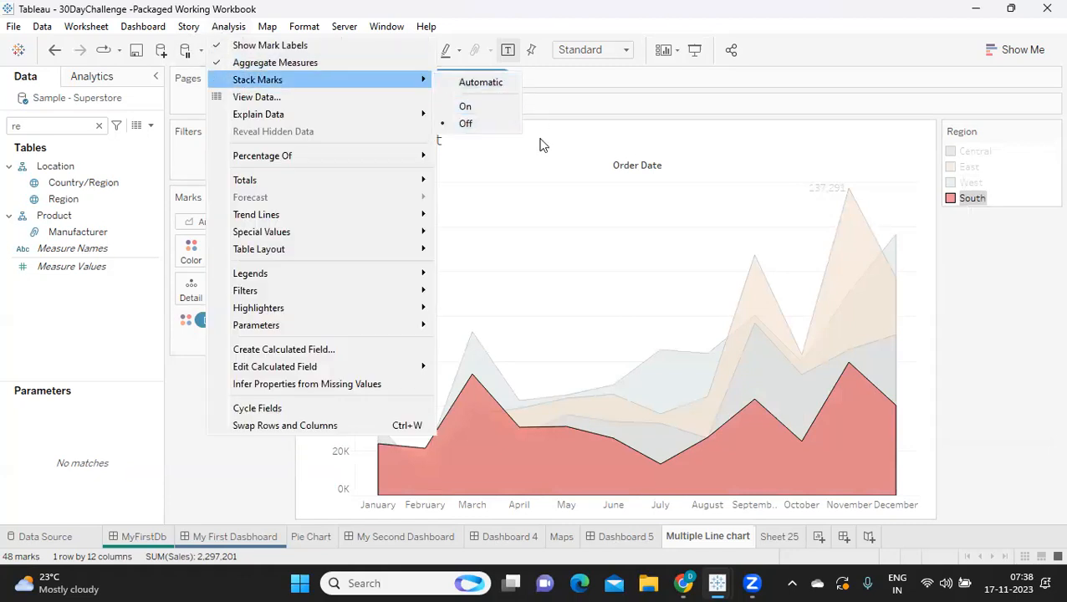
left_click(700, 546)
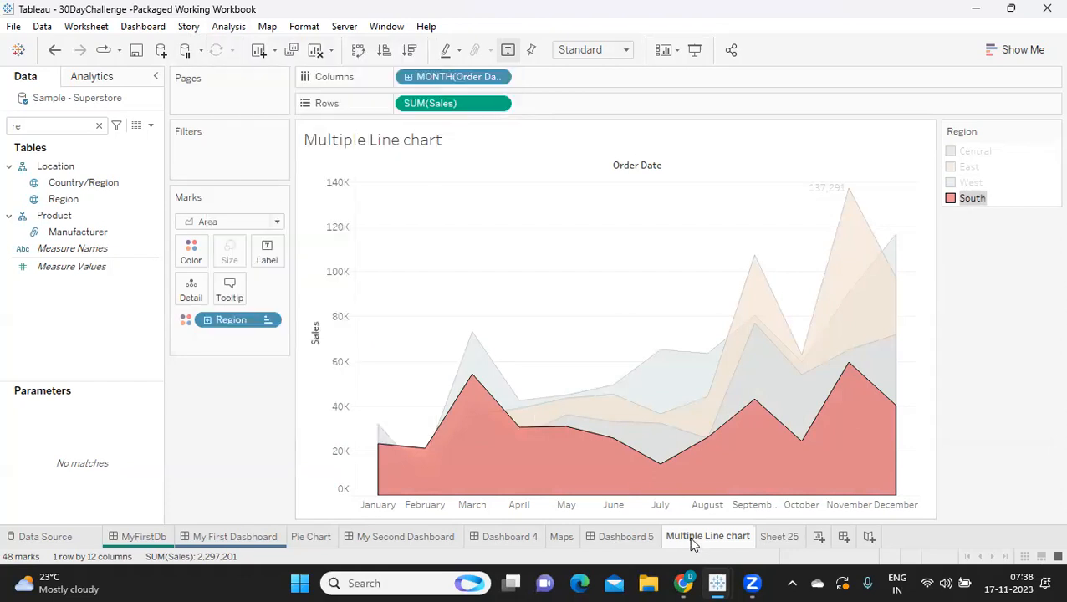
Open Dashboard 5 and display the Show Me chart types.
left_click(626, 539)
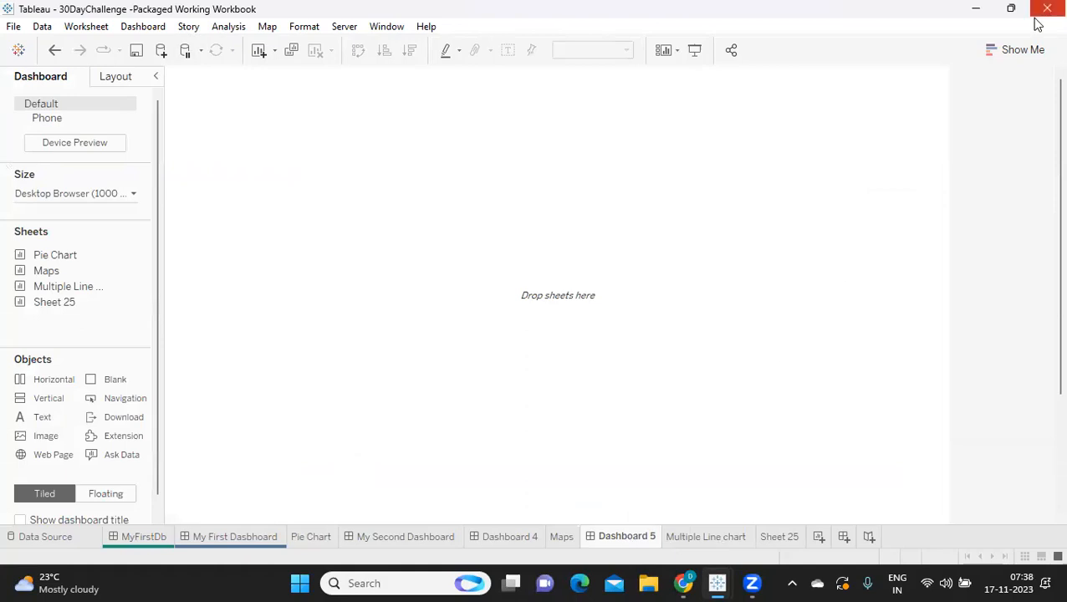
left_click(1015, 52)
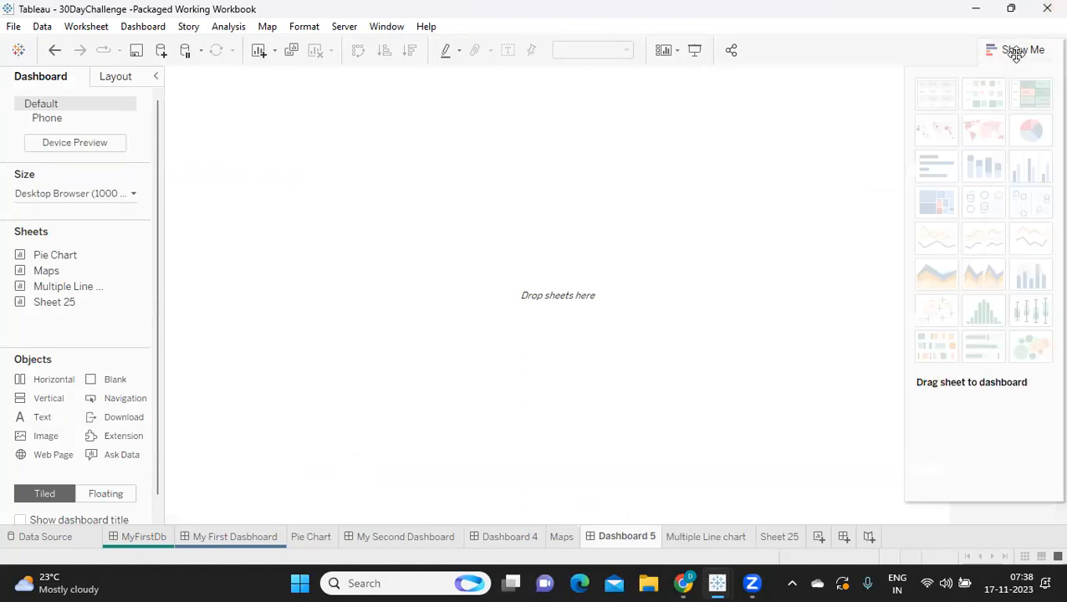